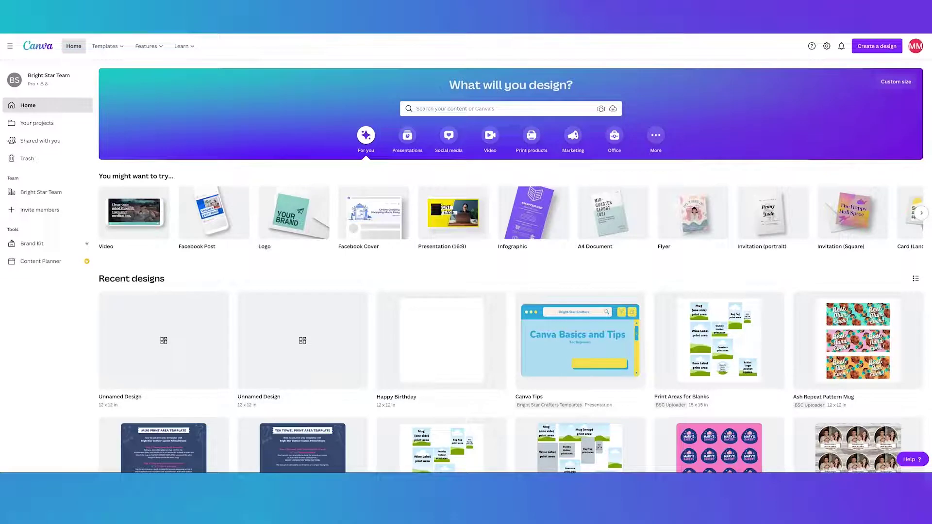
# Step: Create a new custom-size design measuring 12 by 12 inches
pyautogui.click(899, 85)
pyautogui.click(874, 45)
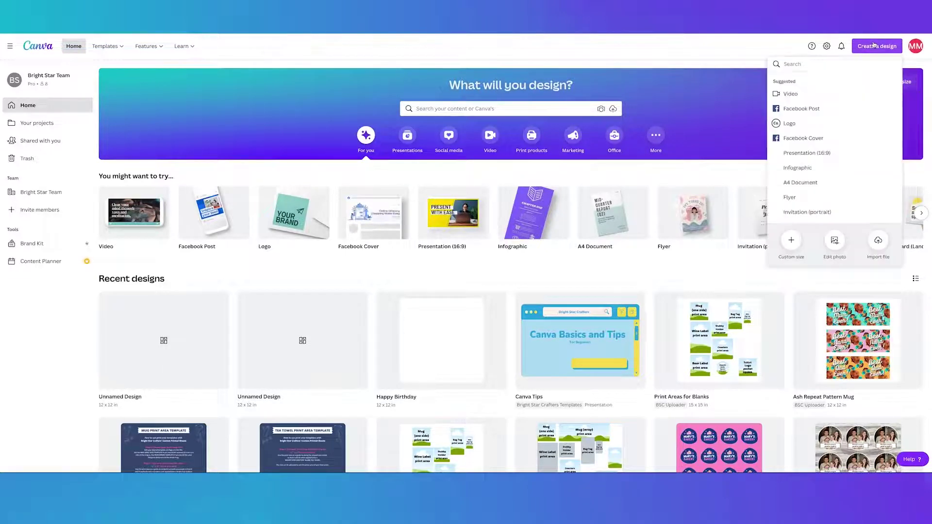
pyautogui.click(791, 240)
pyautogui.click(869, 94)
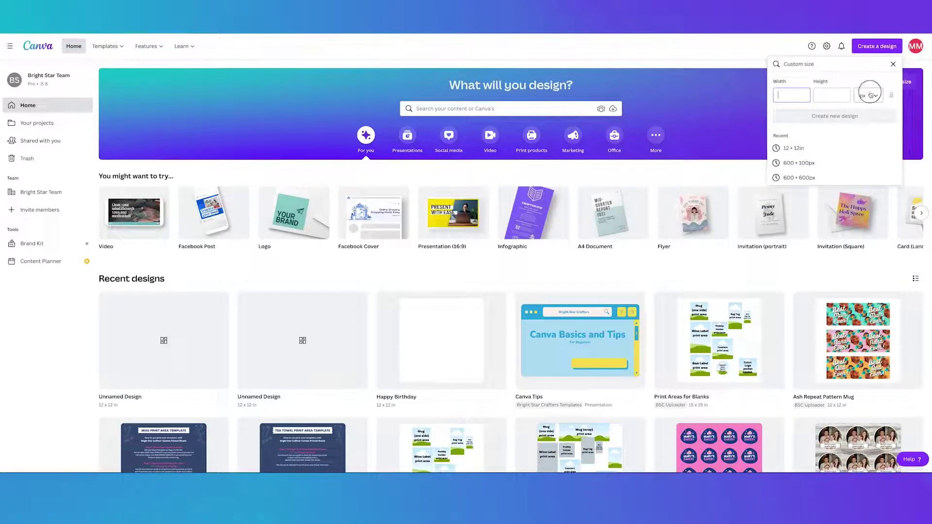
pyautogui.click(867, 110)
pyautogui.click(791, 95)
pyautogui.write('12')
pyautogui.press('Tab')
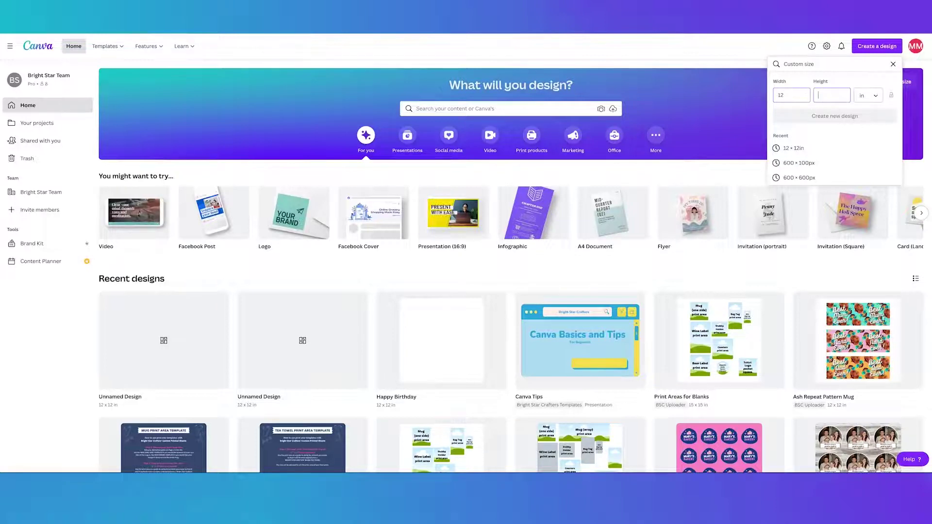
pyautogui.write('12')
pyautogui.click(837, 117)
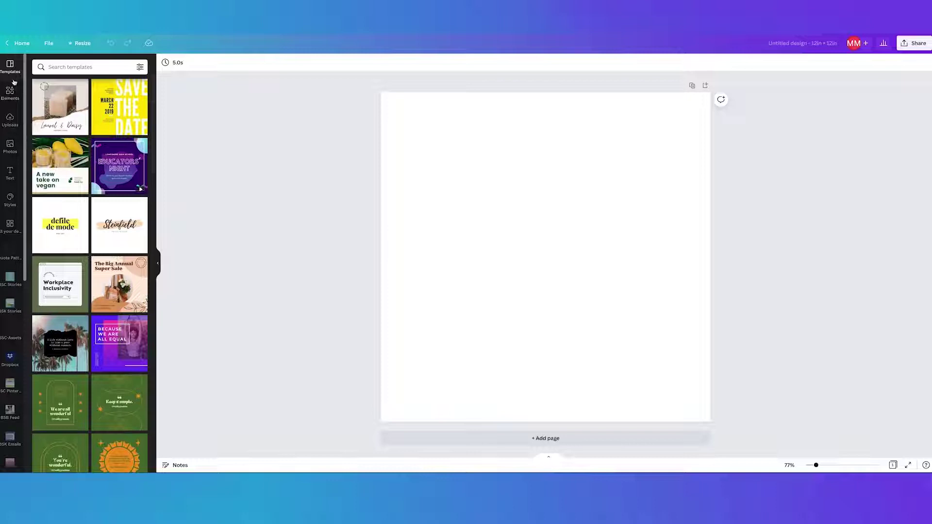
pyautogui.click(10, 146)
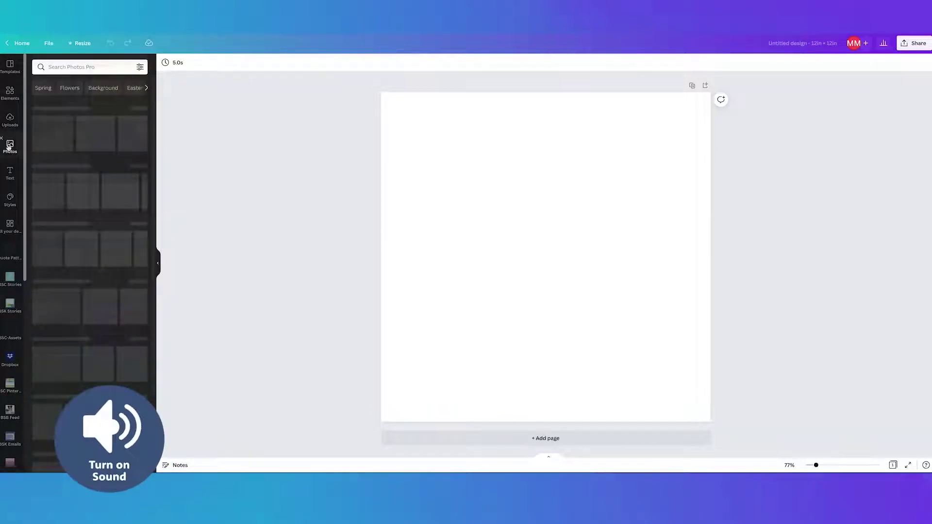
pyautogui.click(10, 92)
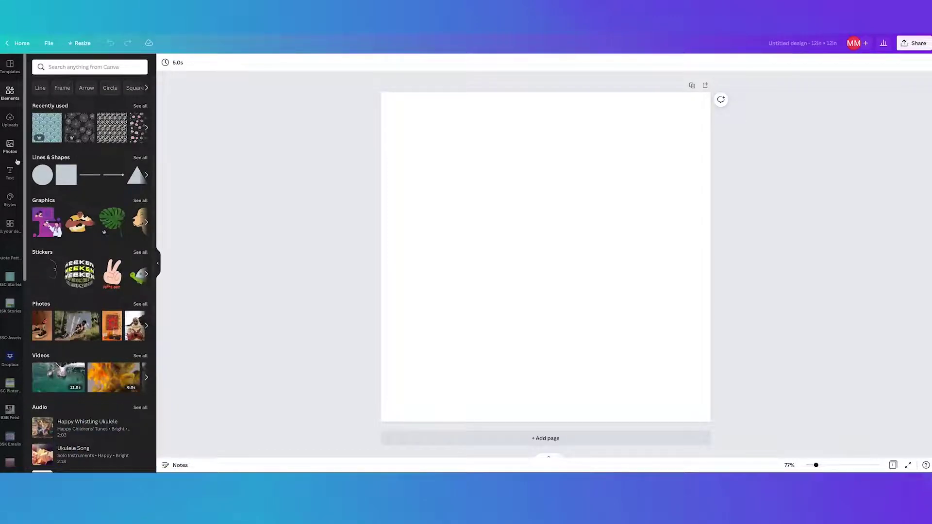
pyautogui.click(9, 173)
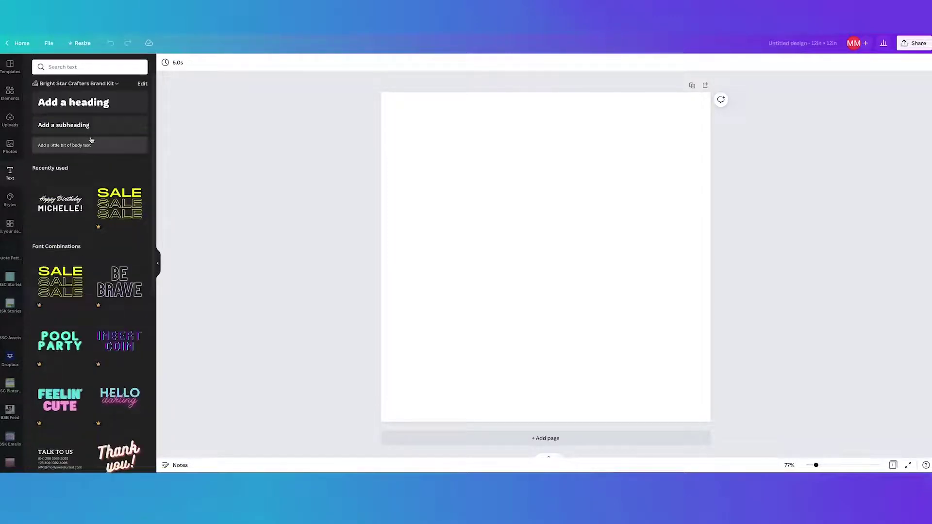
pyautogui.click(8, 92)
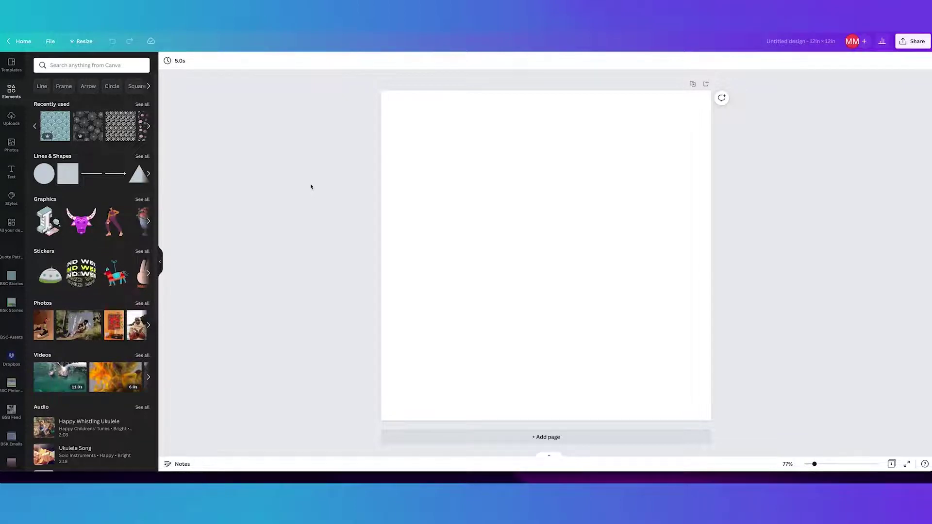
# Step: Upload the file "crafter by night.svg" and place the graphic on the blank page
pyautogui.click(10, 116)
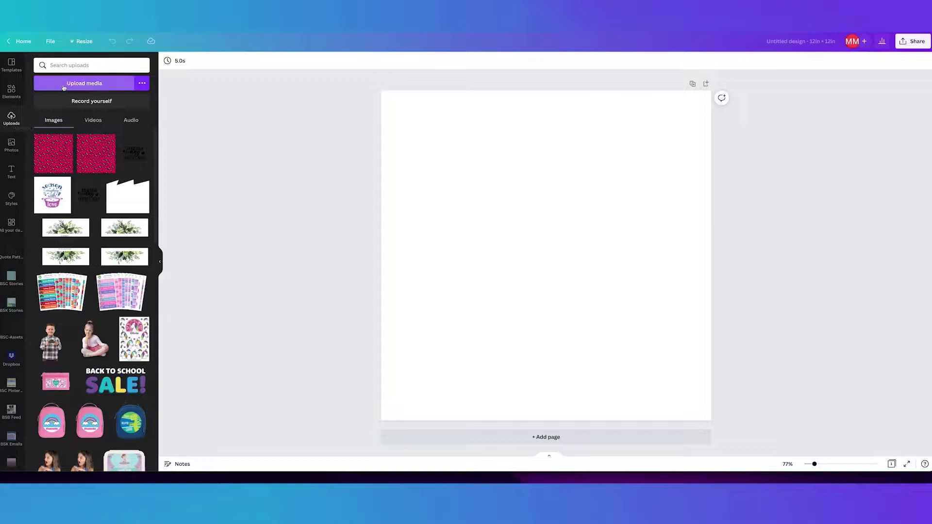
pyautogui.click(86, 84)
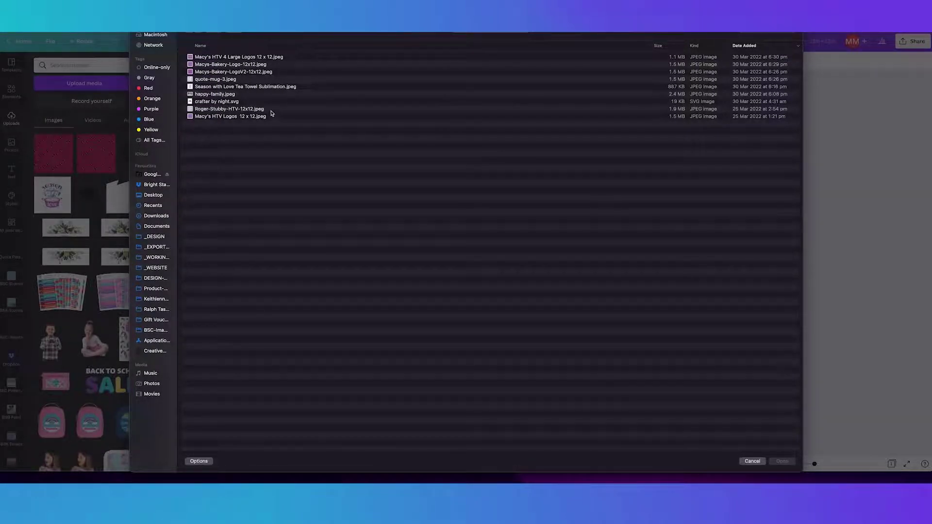
pyautogui.doubleClick(251, 101)
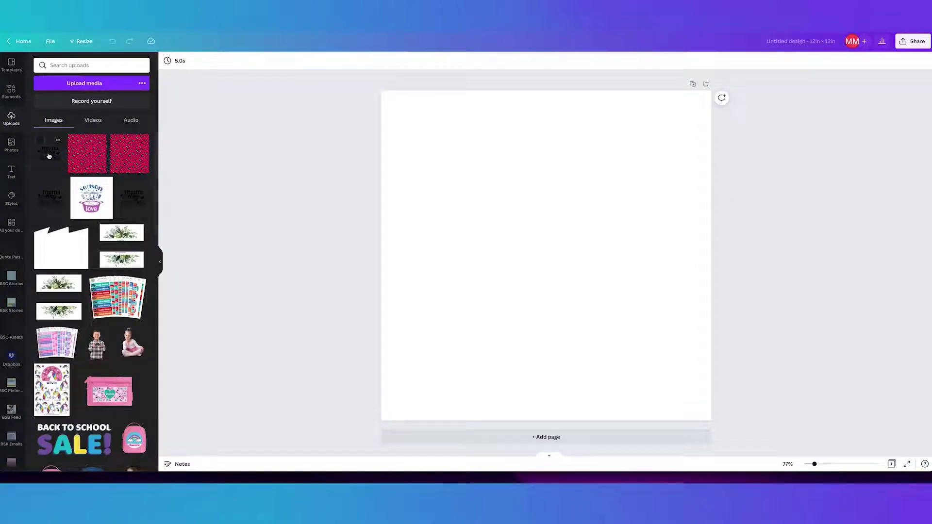
pyautogui.click(48, 155)
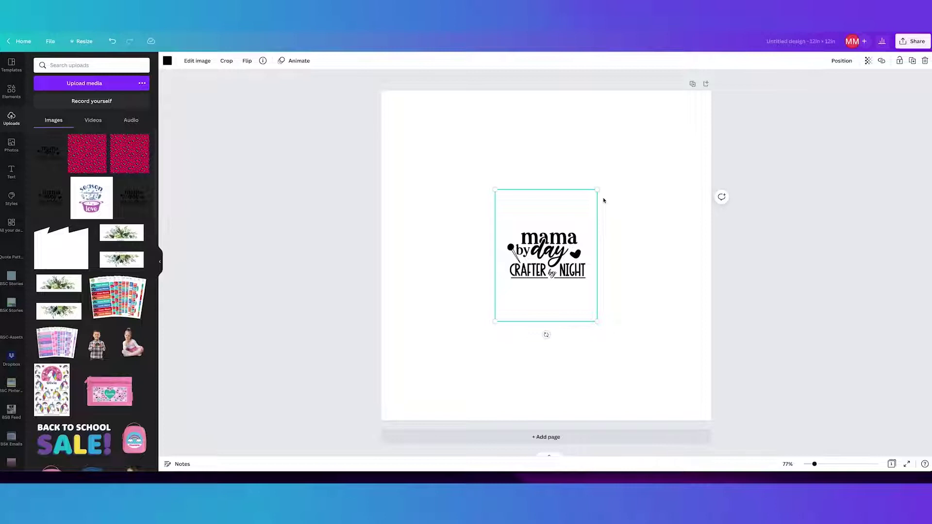
pyautogui.press('Delete')
pyautogui.moveTo(49, 151); pyautogui.dragTo(465, 198)
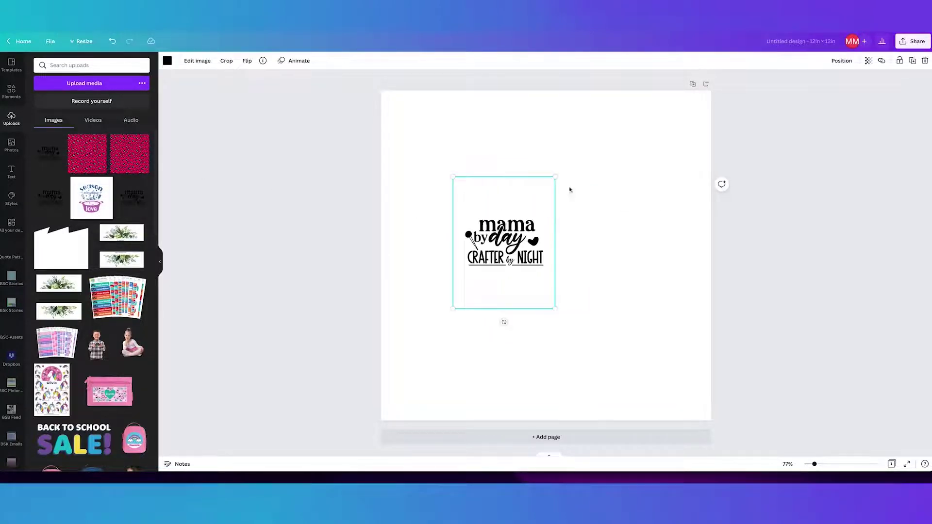
# Step: Enlarge the "mama by day crafter by night" graphic to fill over half the page width and centre it horizontally
pyautogui.moveTo(556, 308); pyautogui.dragTo(607, 301)
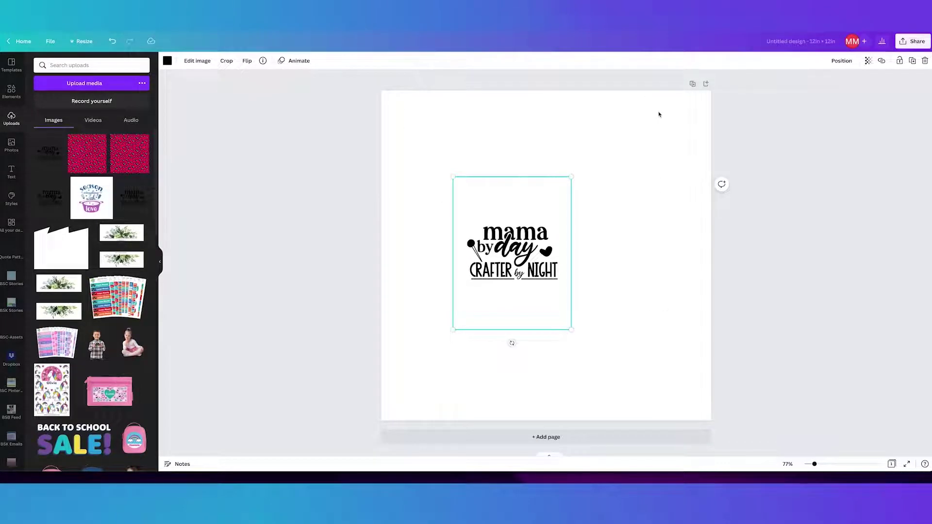
pyautogui.moveTo(570, 330)
pyautogui.mouseDown()
pyautogui.moveTo(554, 306)
pyautogui.moveTo(583, 331)
pyautogui.mouseUp()
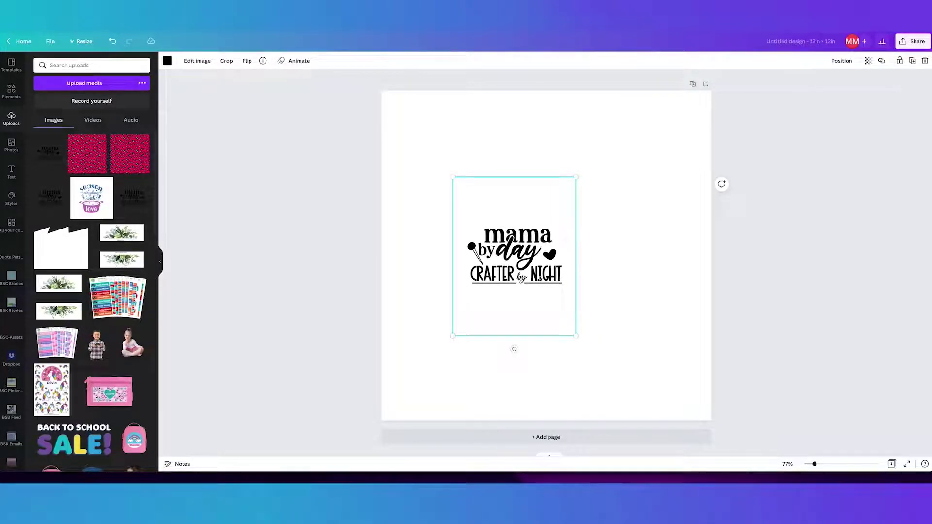
pyautogui.moveTo(536, 220); pyautogui.dragTo(560, 209)
pyautogui.moveTo(477, 166); pyautogui.dragTo(436, 113)
pyautogui.moveTo(600, 326); pyautogui.dragTo(636, 372)
pyautogui.moveTo(550, 211); pyautogui.dragTo(565, 227)
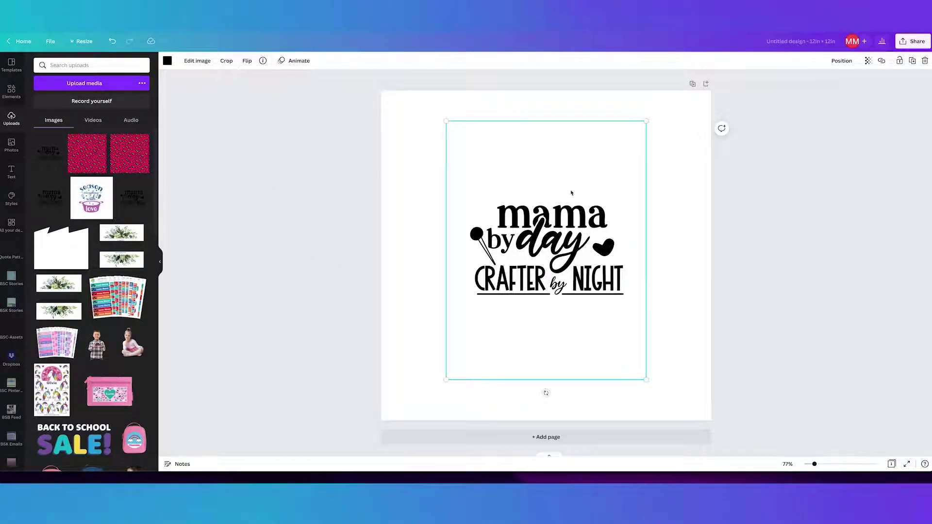
# Step: Try several brand palette colours on the "mama by day crafter by night" graphic
pyautogui.click(167, 61)
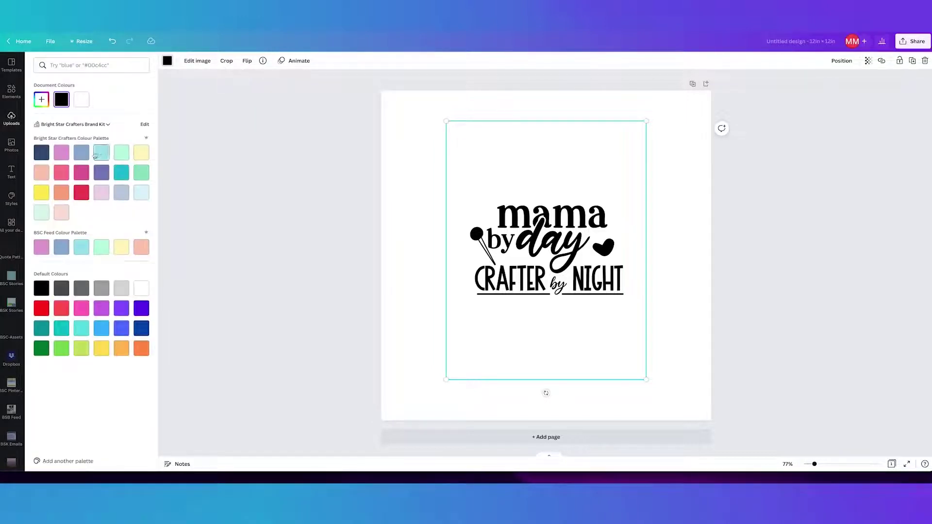
pyautogui.click(81, 152)
pyautogui.click(121, 154)
pyautogui.click(141, 153)
pyautogui.click(121, 172)
pyautogui.click(101, 174)
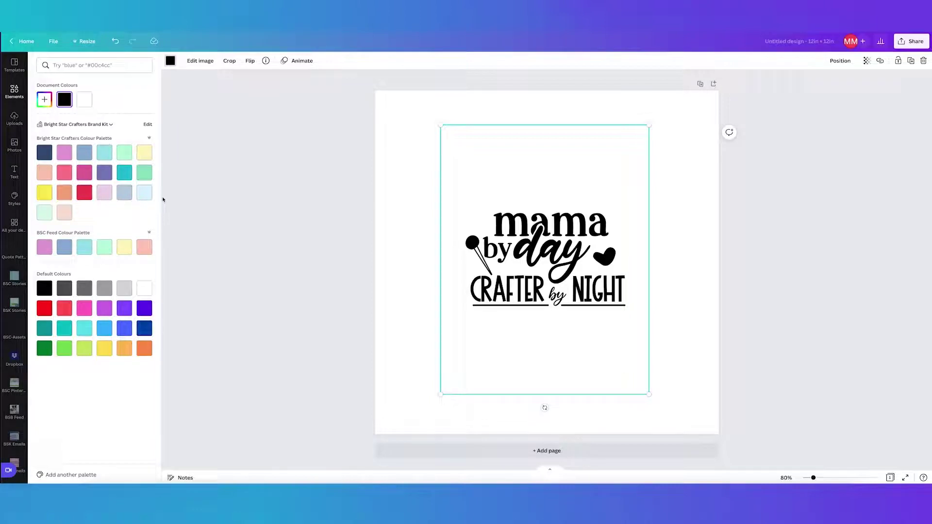
# Step: Search the elements library for "scissors" and add the solid white open-scissors graphic to the page
pyautogui.click(14, 91)
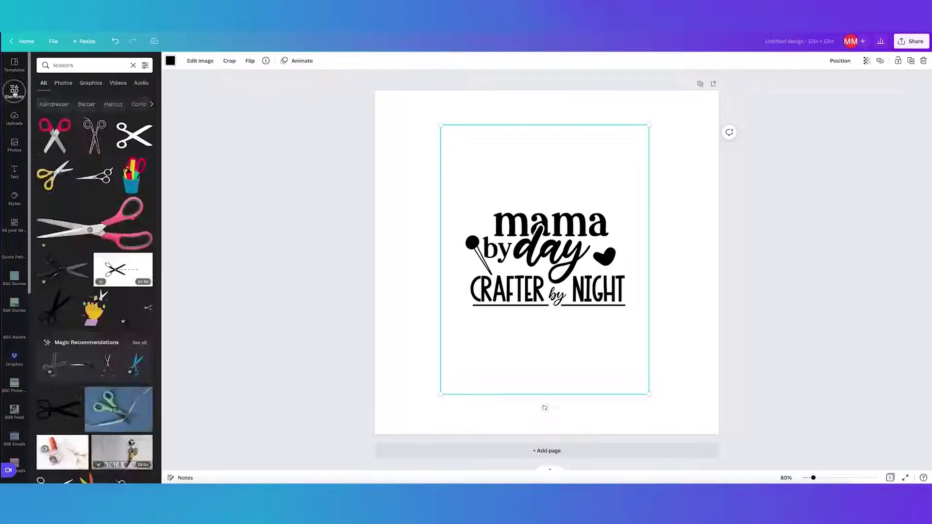
pyautogui.click(95, 65)
pyautogui.write('scissors')
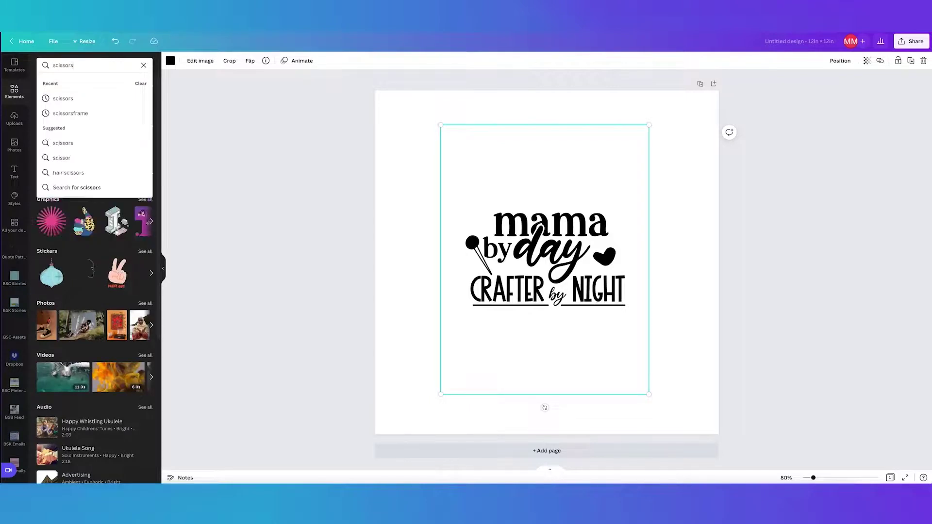
pyautogui.click(103, 99)
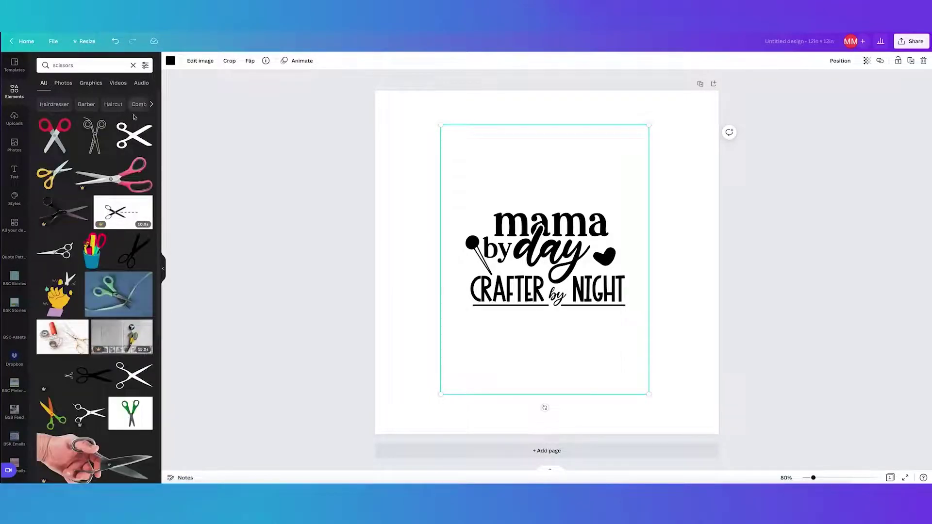
pyautogui.click(132, 136)
# Step: Shrink the scissors graphic and position it centred above the word "mama"
pyautogui.moveTo(564, 266); pyautogui.dragTo(563, 171)
pyautogui.moveTo(613, 217); pyautogui.dragTo(545, 168)
pyautogui.moveTo(507, 142); pyautogui.dragTo(537, 154)
pyautogui.moveTo(537, 194)
pyautogui.mouseDown()
pyautogui.moveTo(506, 165)
pyautogui.moveTo(538, 197)
pyautogui.moveTo(555, 190)
pyautogui.moveTo(505, 183)
pyautogui.moveTo(529, 199)
pyautogui.moveTo(561, 191)
pyautogui.moveTo(509, 189)
pyautogui.moveTo(561, 201)
pyautogui.moveTo(574, 183)
pyautogui.moveTo(528, 198)
pyautogui.moveTo(538, 195)
pyautogui.mouseUp()
pyautogui.moveTo(556, 156); pyautogui.dragTo(563, 169)
# Step: Recolour the scissors graphic with the turquoise from the Bright Star Crafters colour palette
pyautogui.click(170, 60)
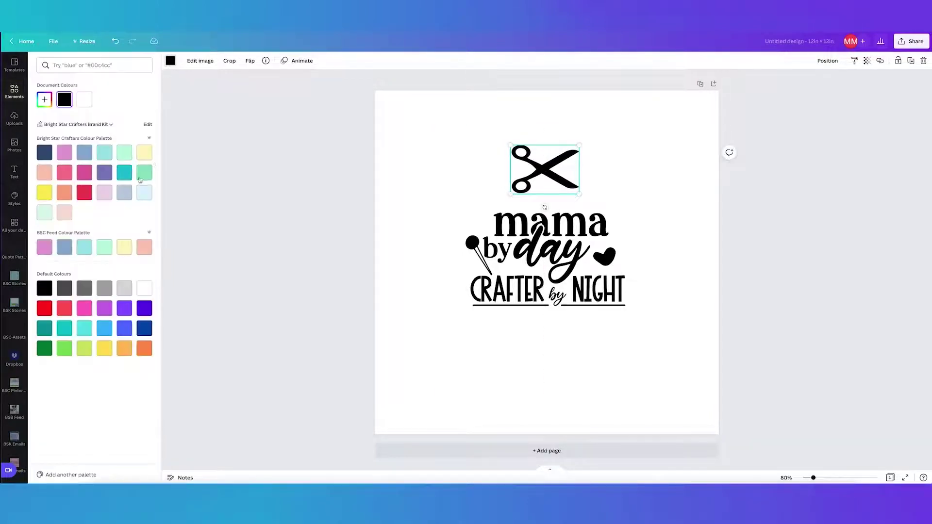
pyautogui.click(111, 152)
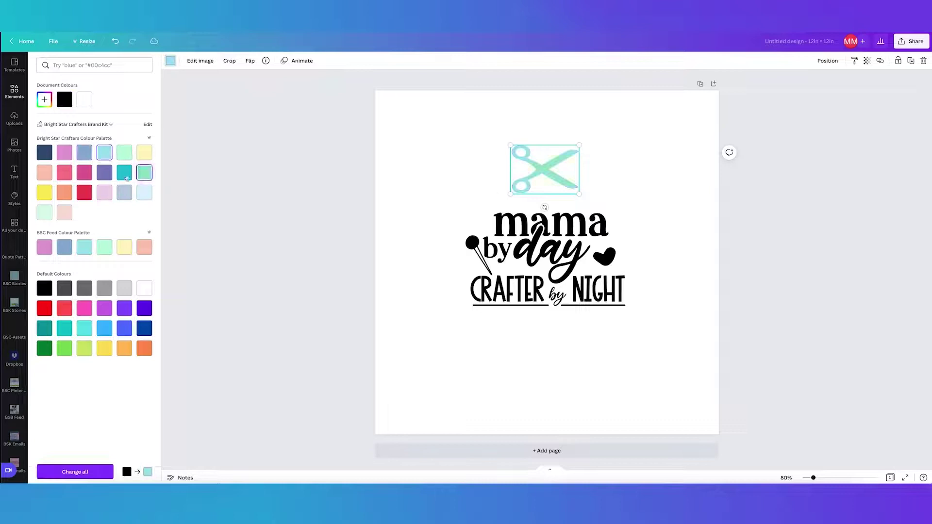
pyautogui.click(124, 172)
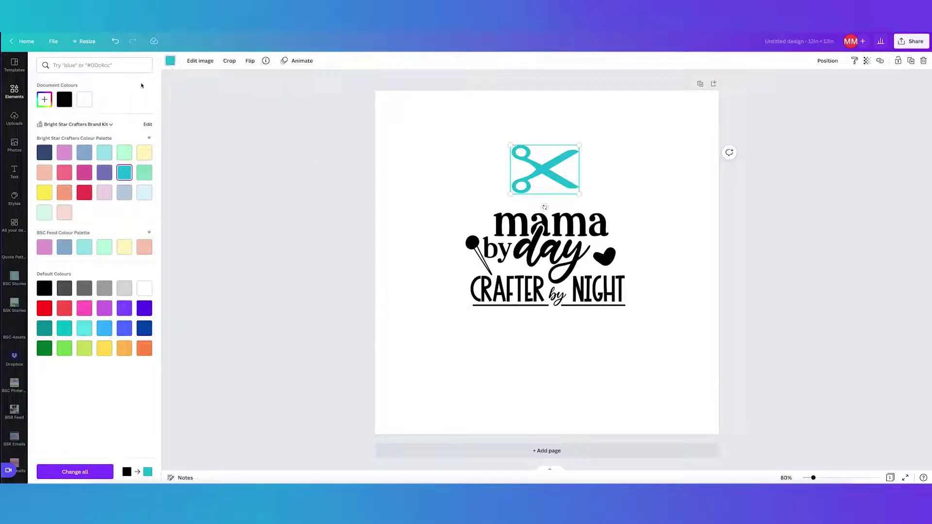
# Step: Add a solid black diagonal scissors graphic, scale it down and place it beside the turquoise scissors
pyautogui.click(12, 93)
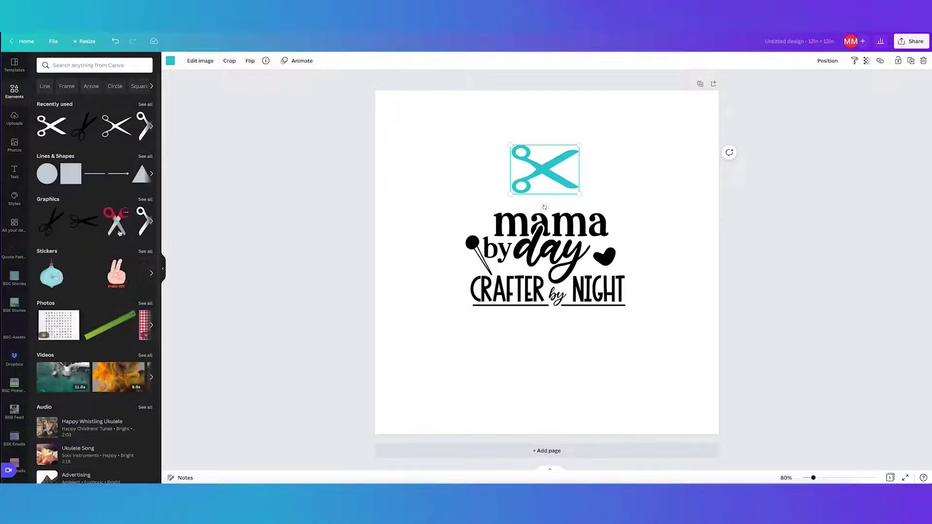
pyautogui.click(62, 225)
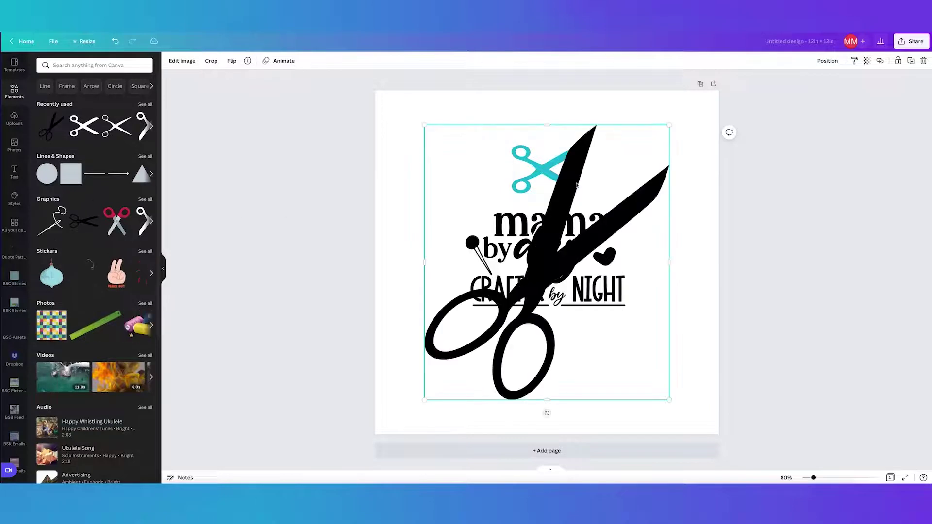
pyautogui.moveTo(669, 124); pyautogui.dragTo(488, 250)
pyautogui.moveTo(456, 333); pyautogui.dragTo(429, 145)
pyautogui.moveTo(498, 97); pyautogui.dragTo(474, 129)
pyautogui.moveTo(508, 100)
pyautogui.mouseDown()
pyautogui.moveTo(507, 92)
pyautogui.moveTo(502, 109)
pyautogui.mouseUp()
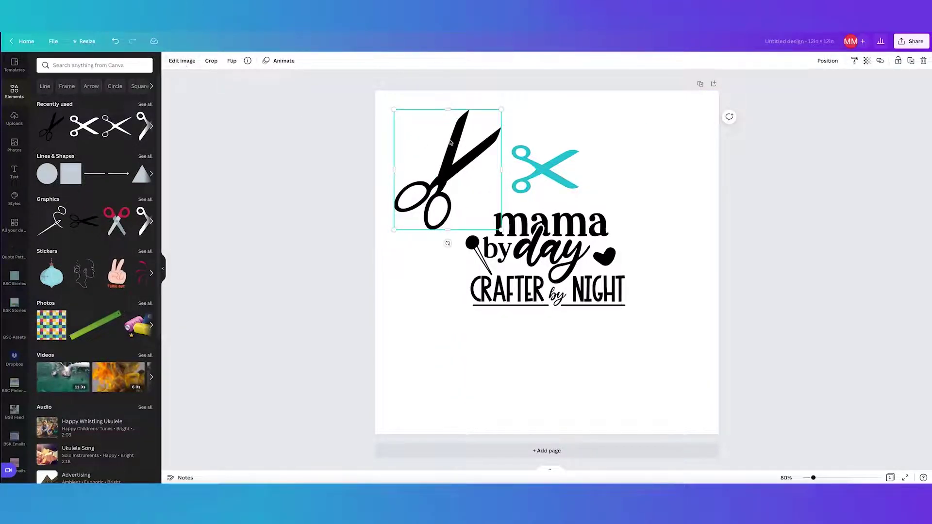
# Step: Compare the turquoise and black scissors graphics, and delete the black one
pyautogui.click(551, 172)
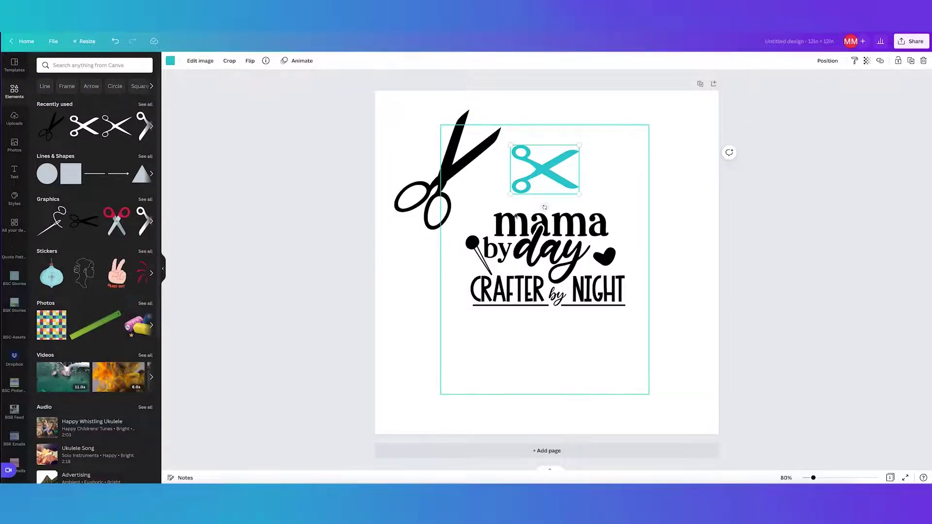
pyautogui.click(429, 189)
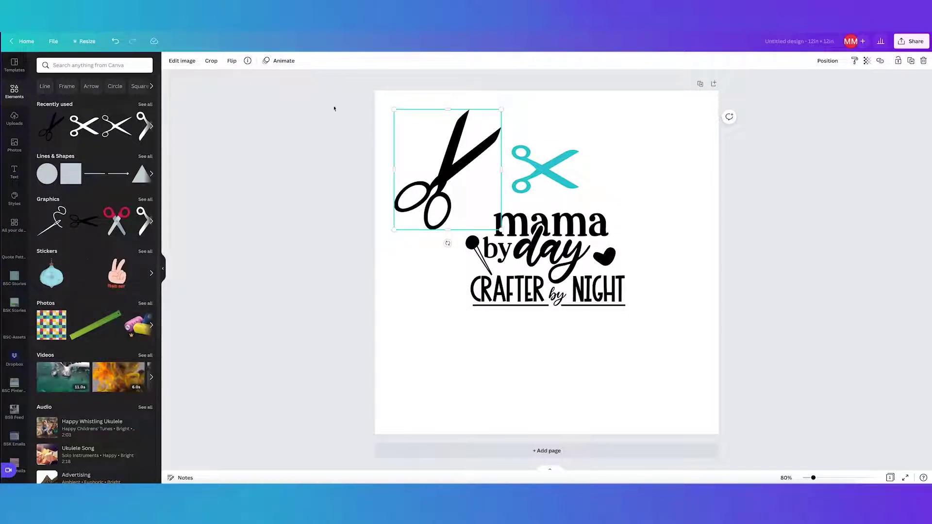
pyautogui.press('Delete')
# Step: Move the turquoise scissors slightly down, closer to the word "mama"
pyautogui.moveTo(553, 177); pyautogui.dragTo(554, 186)
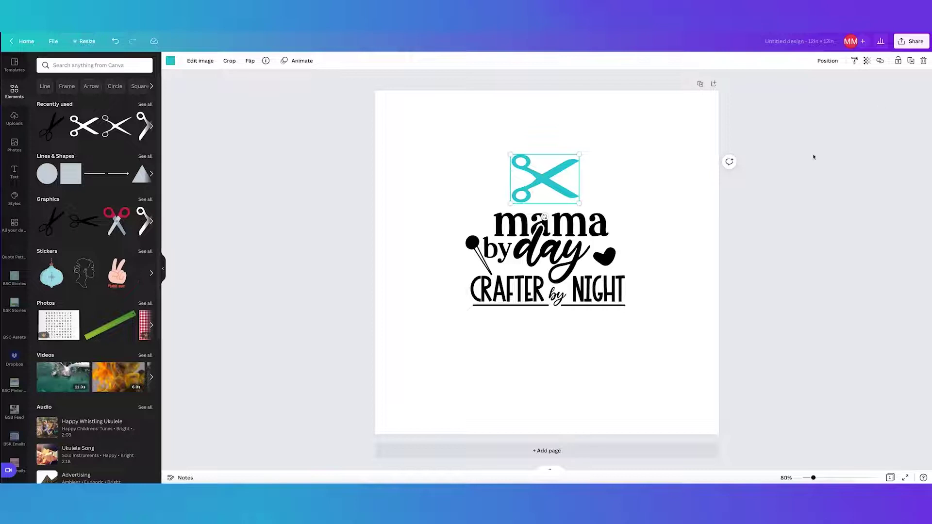
pyautogui.click(690, 144)
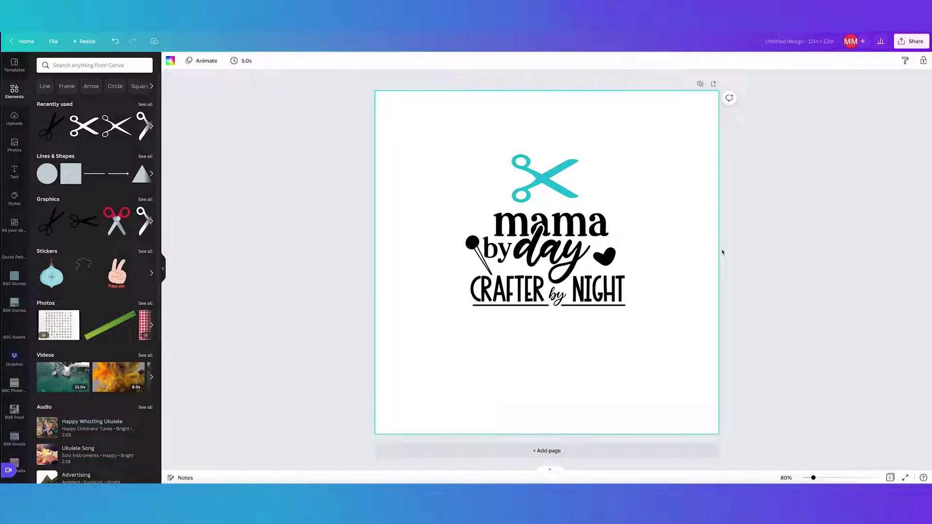
pyautogui.hotkey('ctrl', 'z')
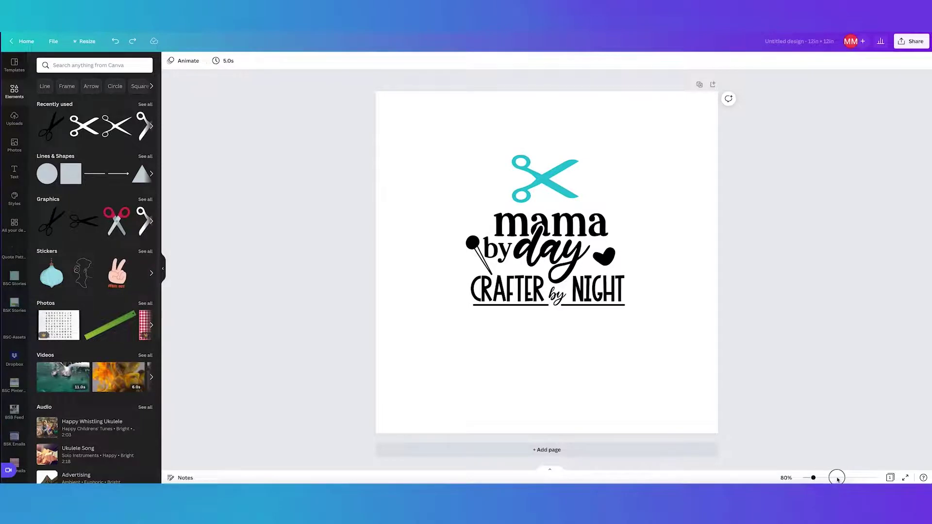
# Step: Examine the edges of the quote lettering at 500% magnification and the whole graphic at 137%
pyautogui.moveTo(814, 479); pyautogui.dragTo(877, 479)
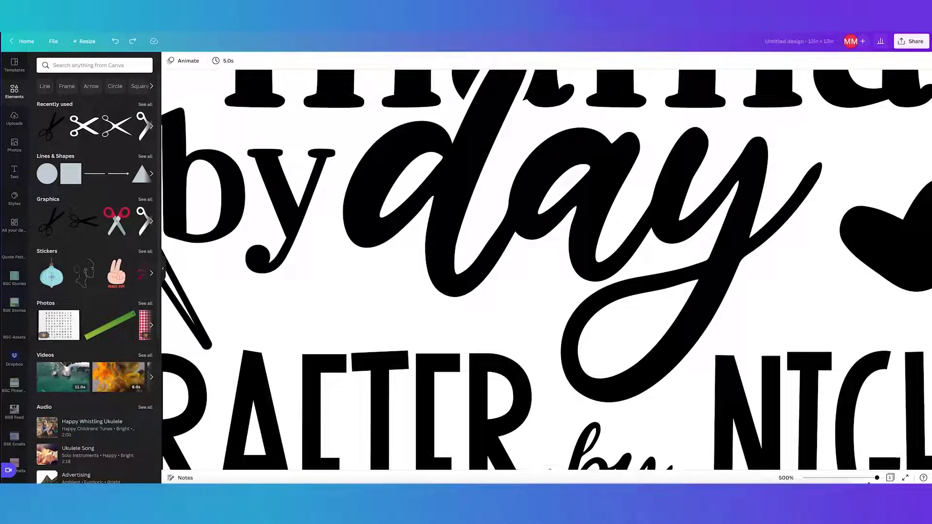
pyautogui.moveTo(877, 478); pyautogui.dragTo(821, 478)
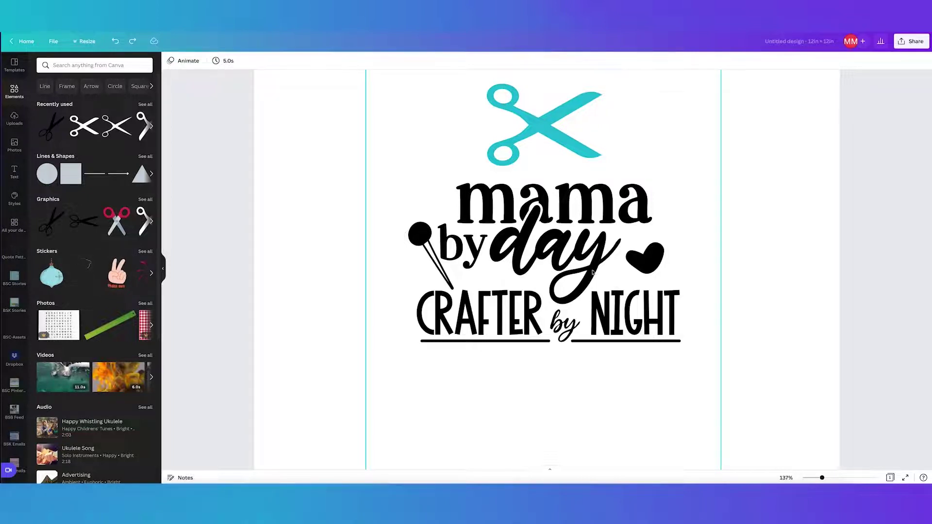
pyautogui.scroll(1, 755, 295)
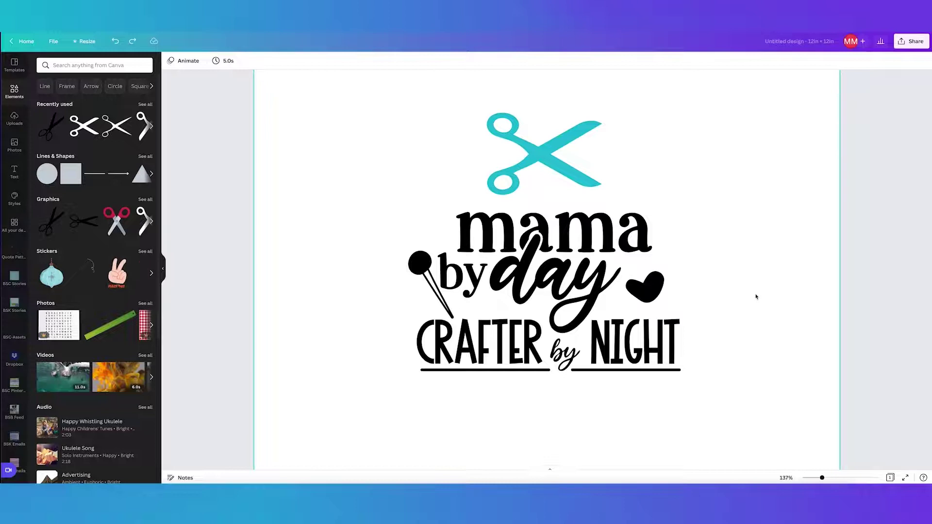
# Step: Delete the turquoise scissors and the quote graphic together, leaving the page blank
pyautogui.moveTo(821, 478); pyautogui.dragTo(814, 477)
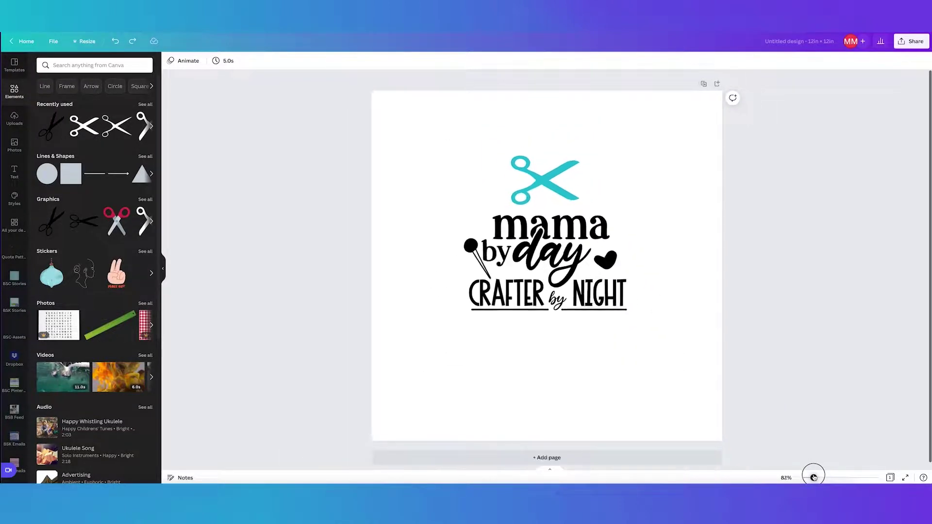
pyautogui.moveTo(385, 127); pyautogui.dragTo(679, 359)
pyautogui.press('Delete')
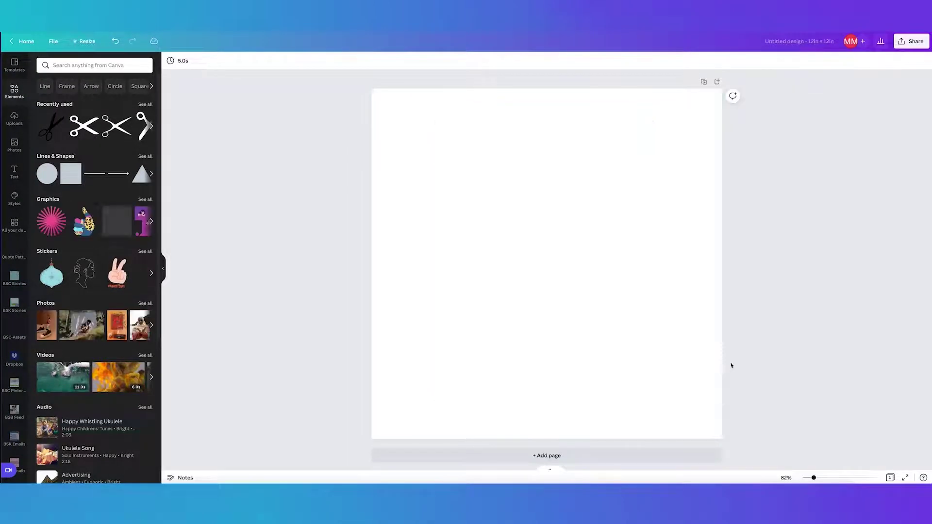
# Step: Browse the stock photo library
pyautogui.click(14, 145)
pyautogui.scroll(-2, 116, 296)
pyautogui.scroll(-5, 115, 296)
pyautogui.scroll(3, 97, 267)
pyautogui.scroll(-1, 84, 242)
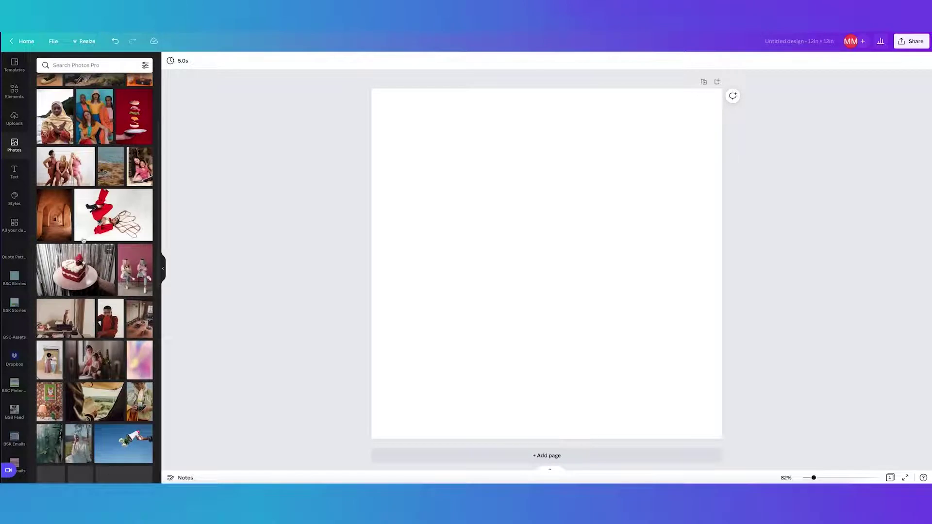
pyautogui.scroll(-7, 87, 291)
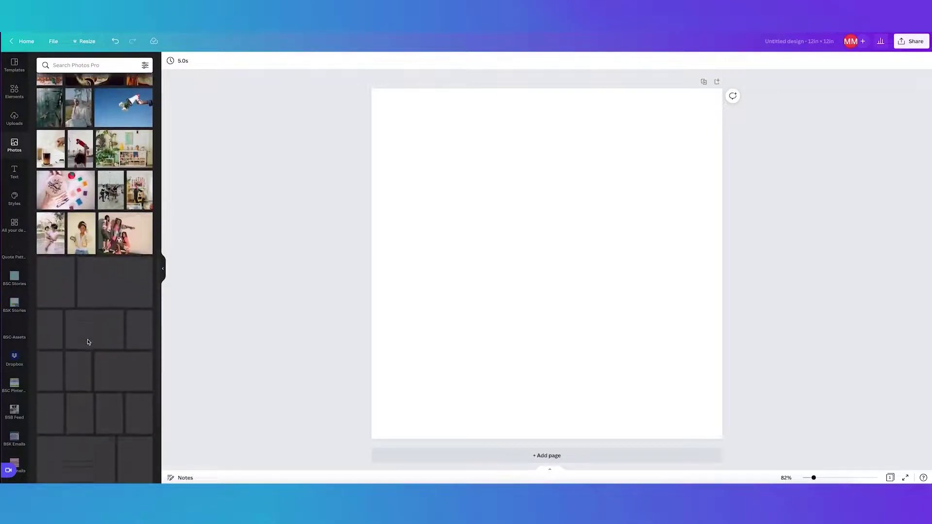
# Step: Upload the image file happy-family.jpeg from the computer
pyautogui.click(15, 118)
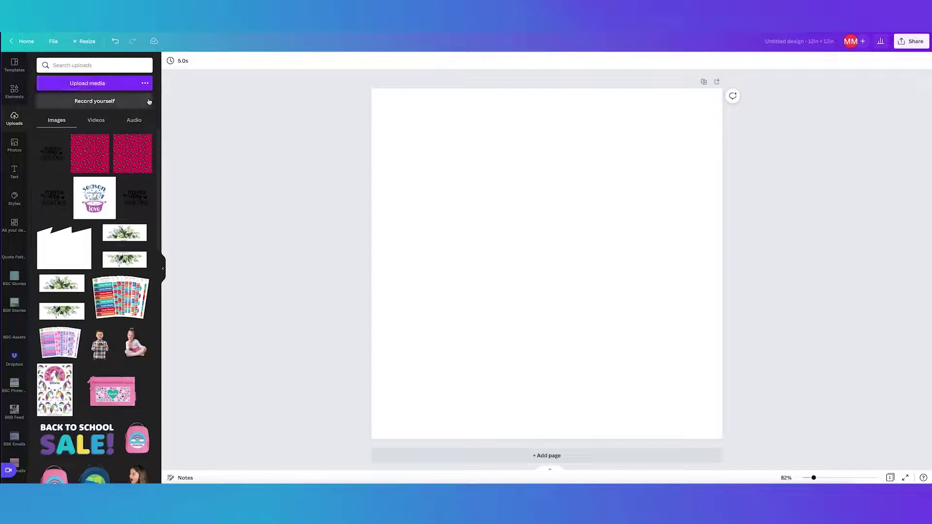
pyautogui.click(100, 89)
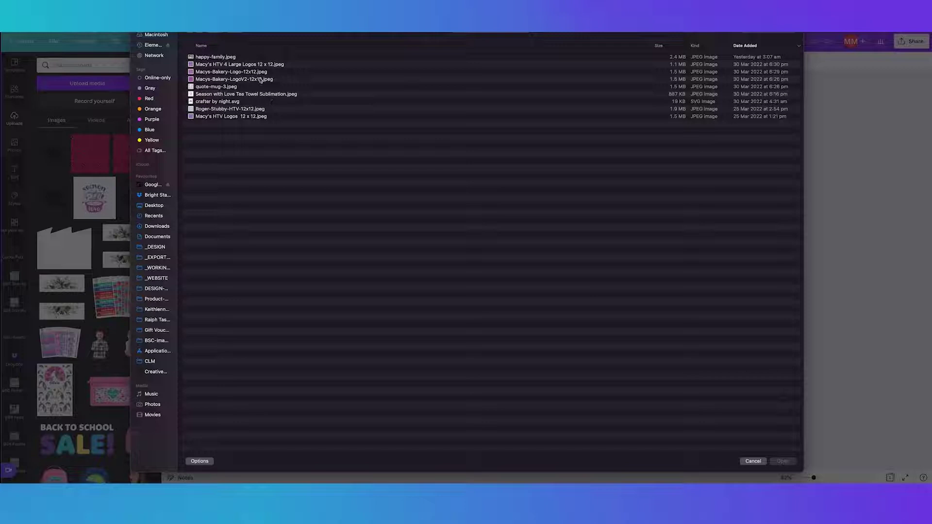
pyautogui.doubleClick(235, 57)
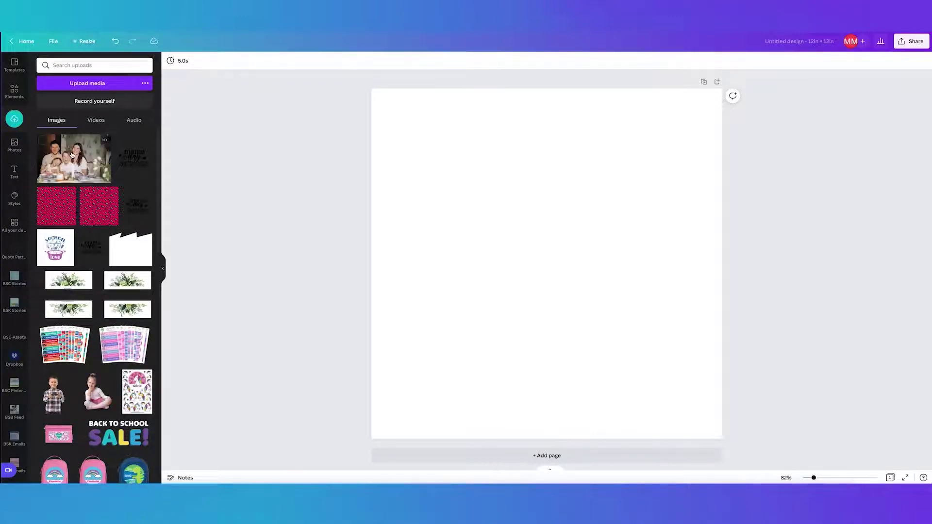
# Step: Fill the page background with the uploaded family photo and detach the image from the background
pyautogui.click(77, 153)
pyautogui.press('Delete')
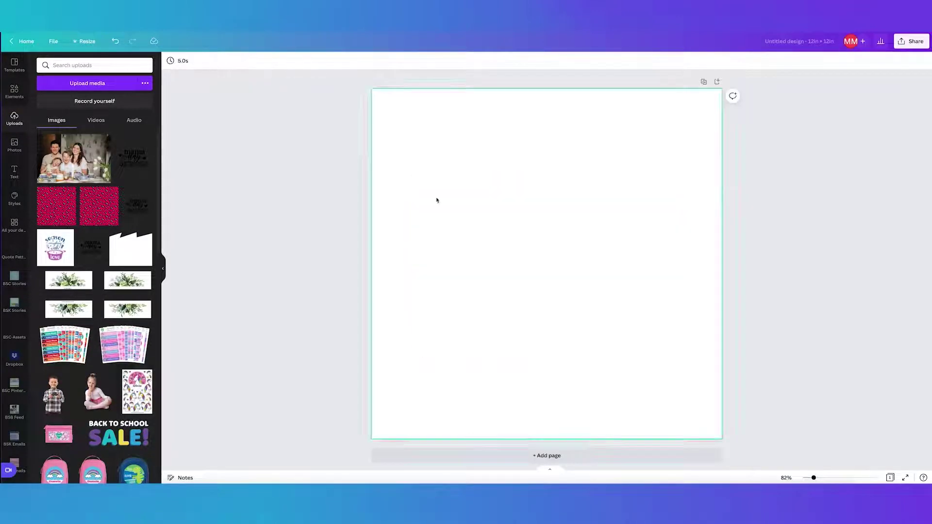
pyautogui.moveTo(77, 161); pyautogui.dragTo(388, 163)
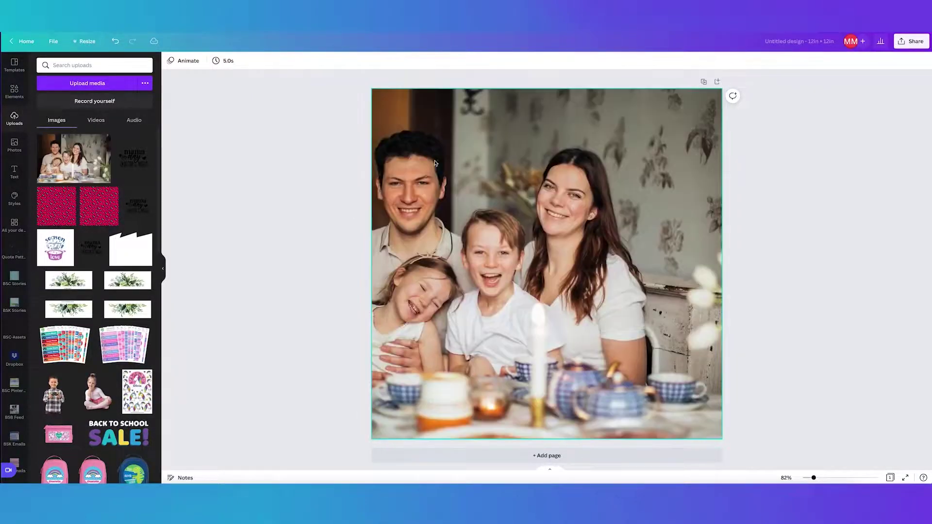
pyautogui.rightClick(630, 165)
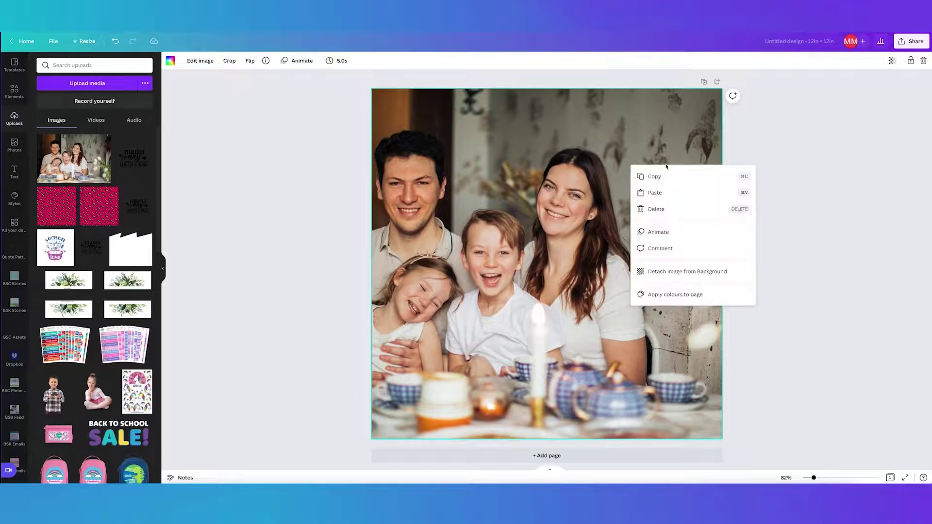
pyautogui.click(710, 272)
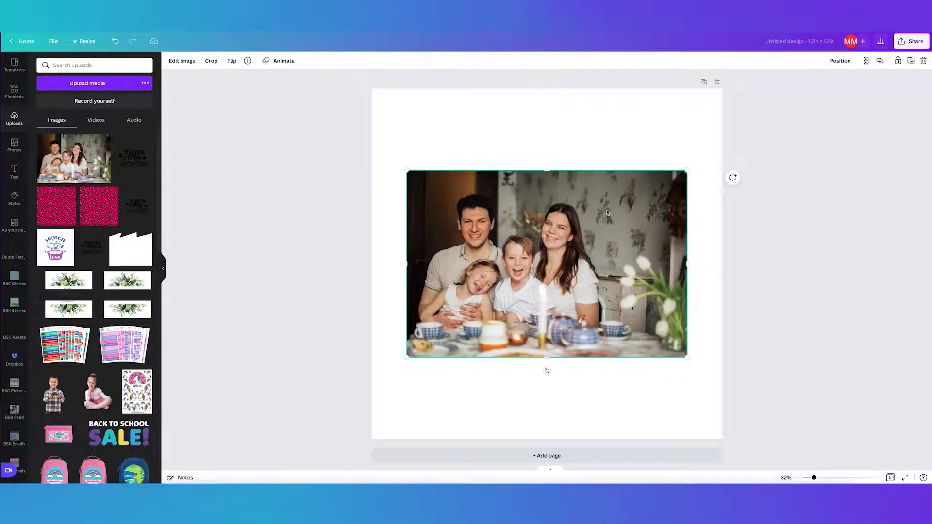
# Step: Shift the detached family photo slightly and scale it down a little
pyautogui.moveTo(607, 212); pyautogui.dragTo(594, 267)
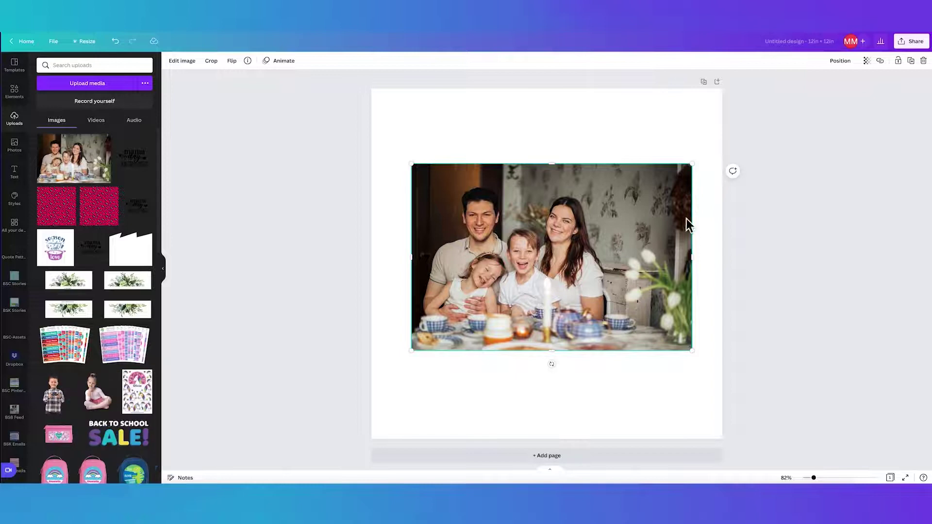
pyautogui.click(693, 165)
pyautogui.moveTo(693, 165); pyautogui.dragTo(656, 144)
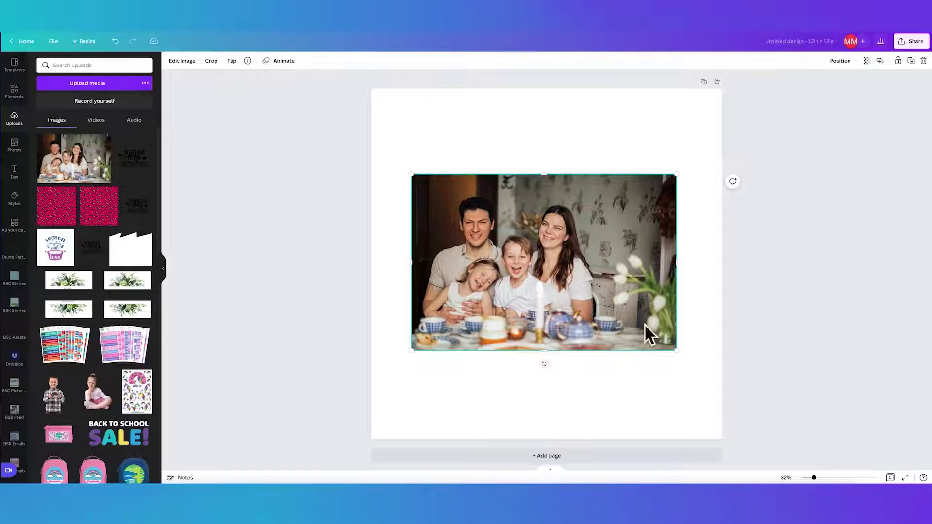
# Step: Add a circular frame to the upper part of the page and place the family photo inside it
pyautogui.click(14, 91)
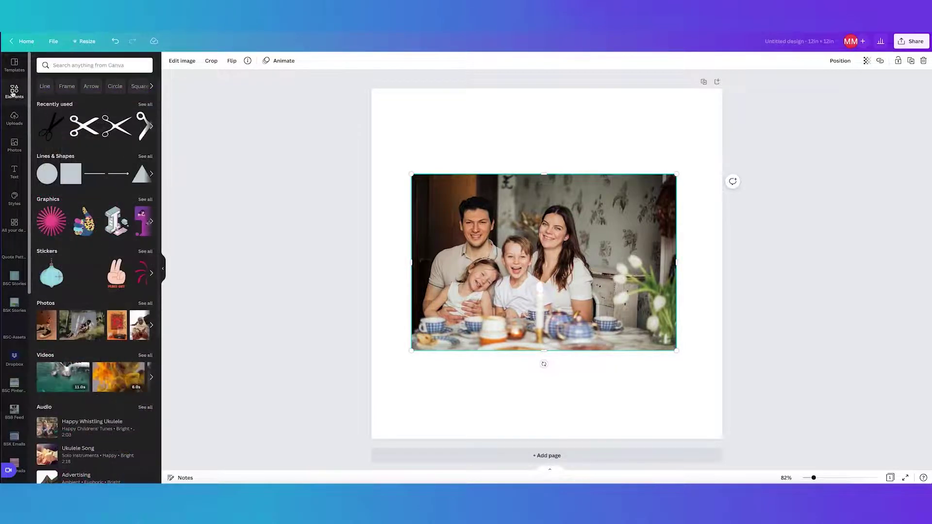
pyautogui.click(66, 86)
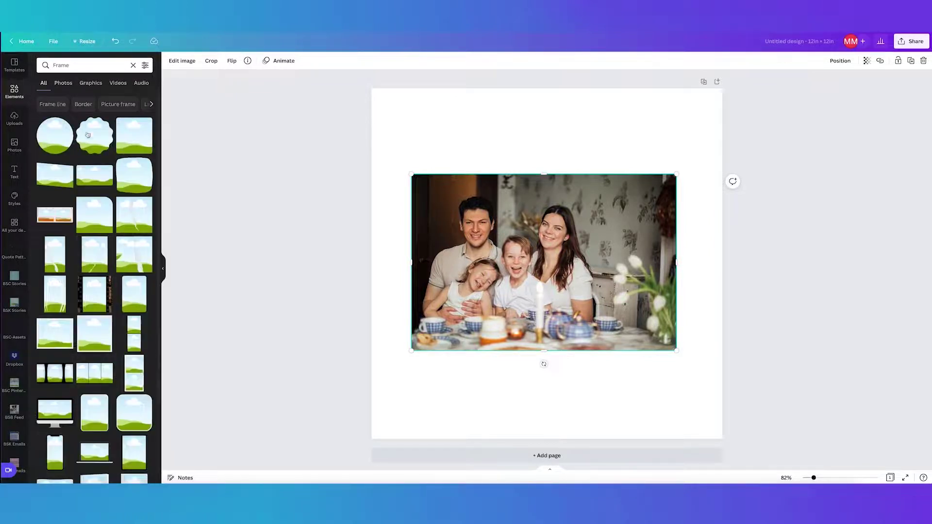
pyautogui.click(56, 139)
pyautogui.moveTo(522, 230); pyautogui.dragTo(524, 157)
pyautogui.click(625, 329)
pyautogui.moveTo(553, 326); pyautogui.dragTo(584, 244)
pyautogui.click(422, 150)
pyautogui.click(546, 200)
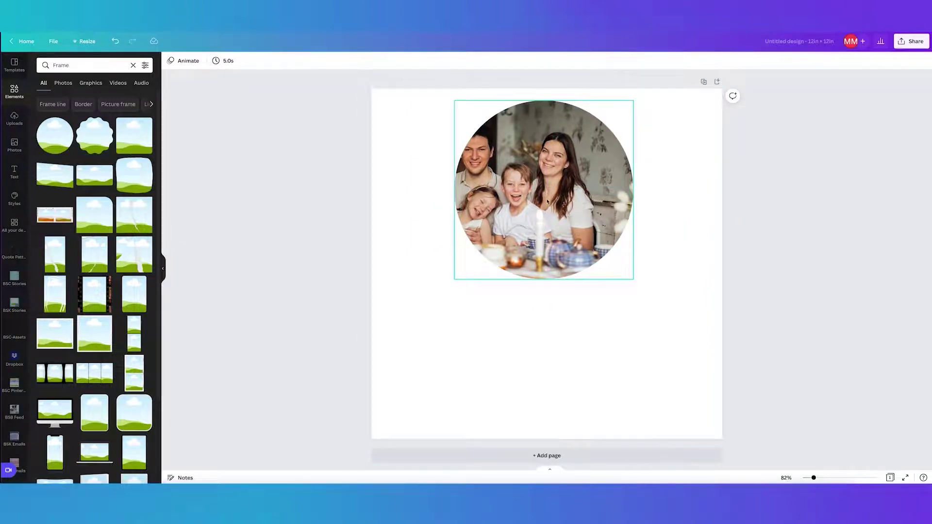
# Step: Reposition the photo inside the circular frame so that all four family members fit within the circle
pyautogui.doubleClick(547, 199)
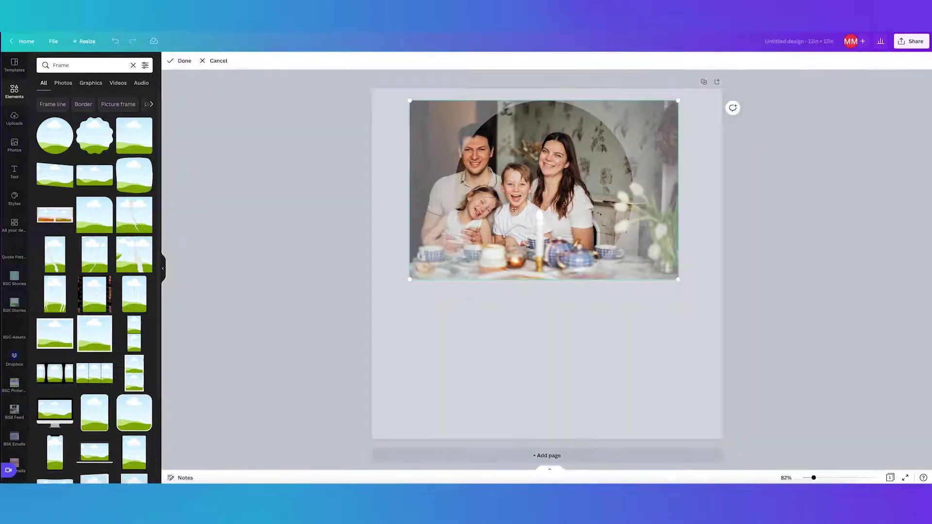
pyautogui.moveTo(510, 199); pyautogui.dragTo(563, 186)
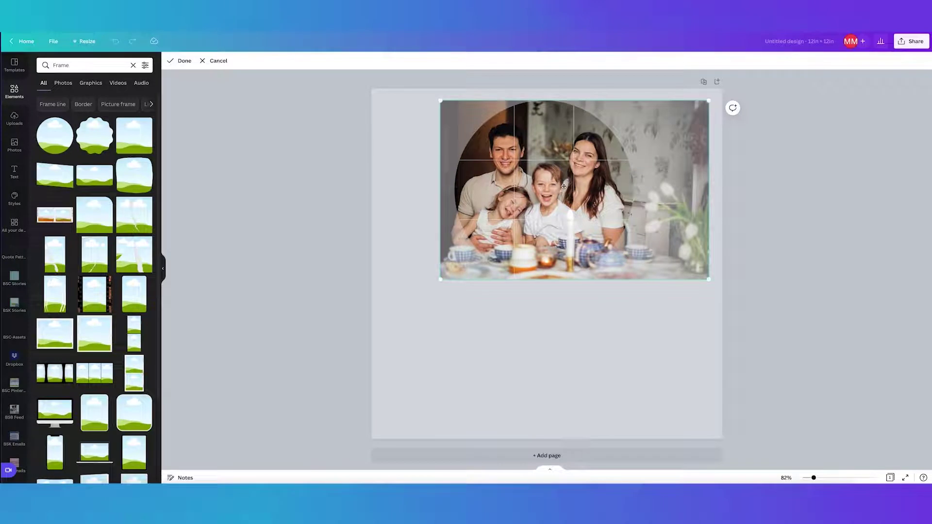
pyautogui.press('Return')
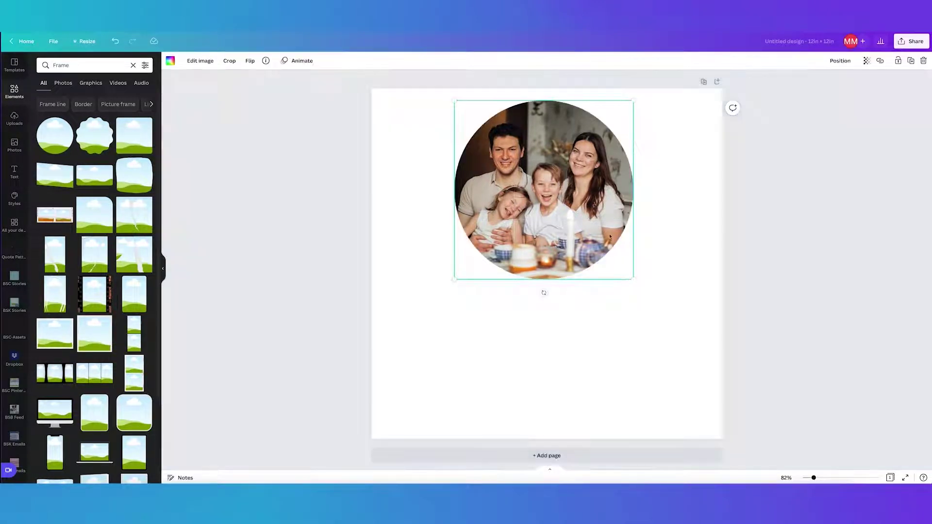
# Step: Scale down the circular family photo and centre it in the upper part of the page
pyautogui.click(625, 318)
pyautogui.click(627, 272)
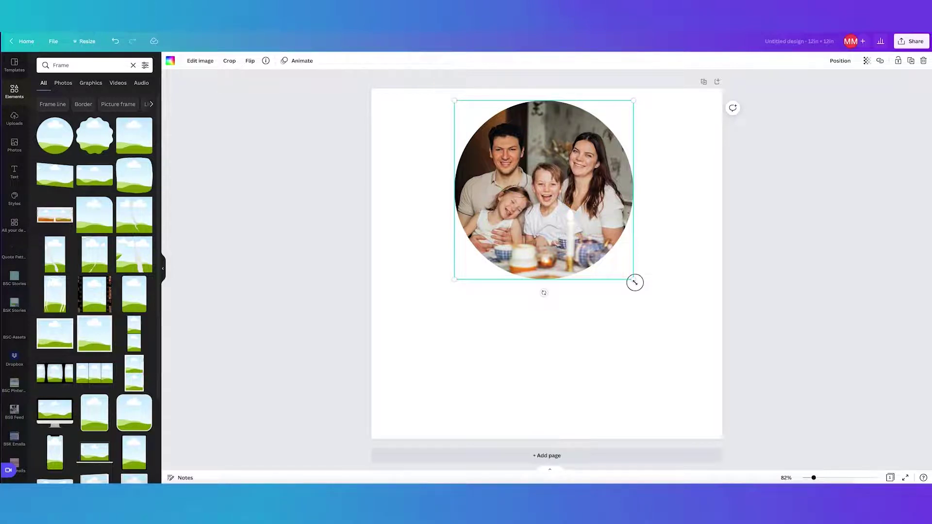
pyautogui.moveTo(634, 282); pyautogui.dragTo(606, 237)
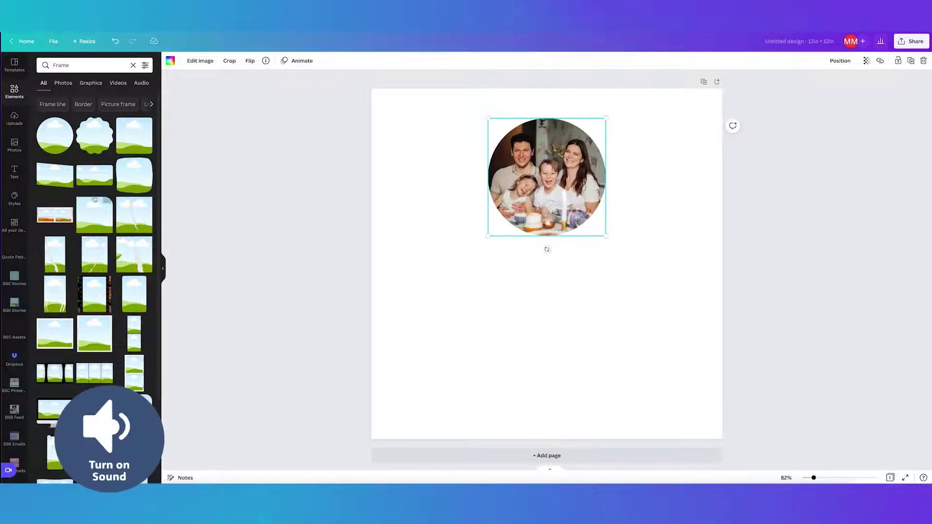
# Step: Add the letter frames M, U and M in a row below the circular photo to spell MUM
pyautogui.scroll(-15, 102, 352)
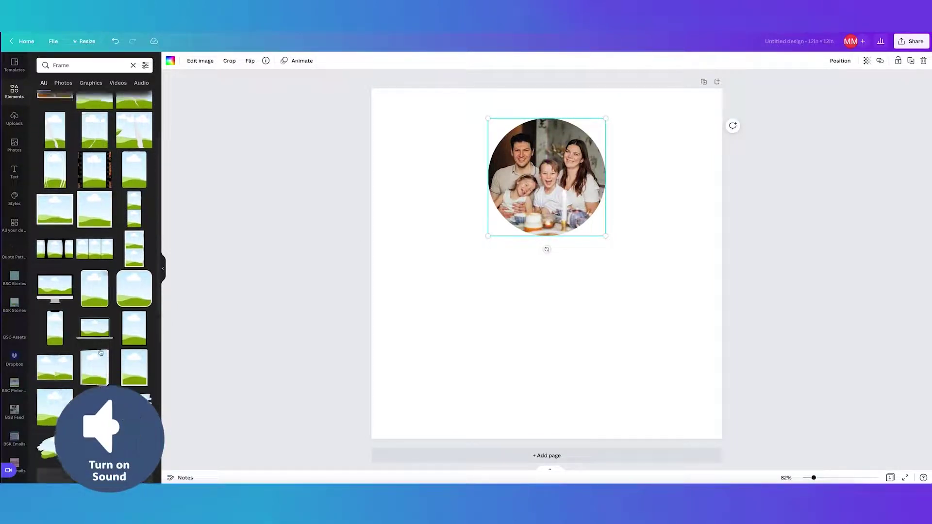
pyautogui.scroll(-5, 103, 352)
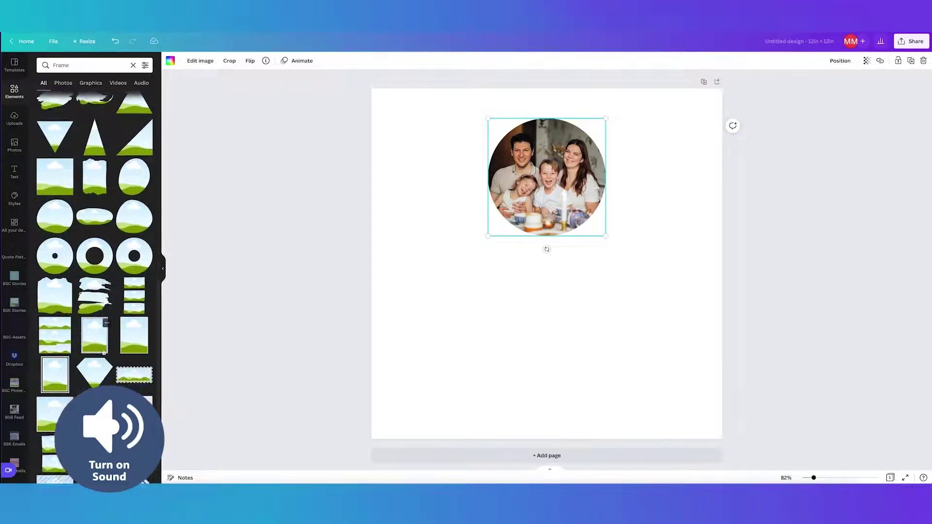
pyautogui.scroll(-5, 103, 351)
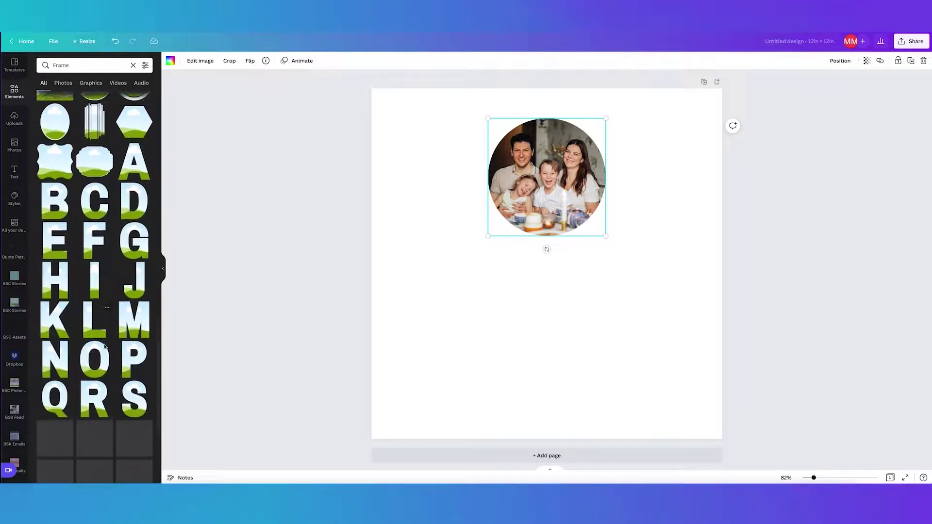
pyautogui.scroll(-3, 103, 344)
pyautogui.scroll(1, 121, 252)
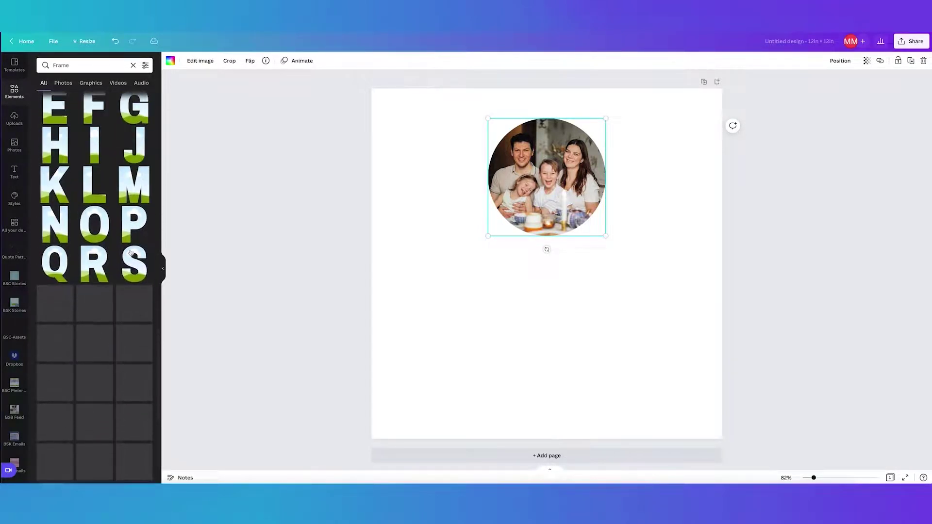
pyautogui.click(130, 190)
pyautogui.moveTo(519, 276); pyautogui.dragTo(430, 339)
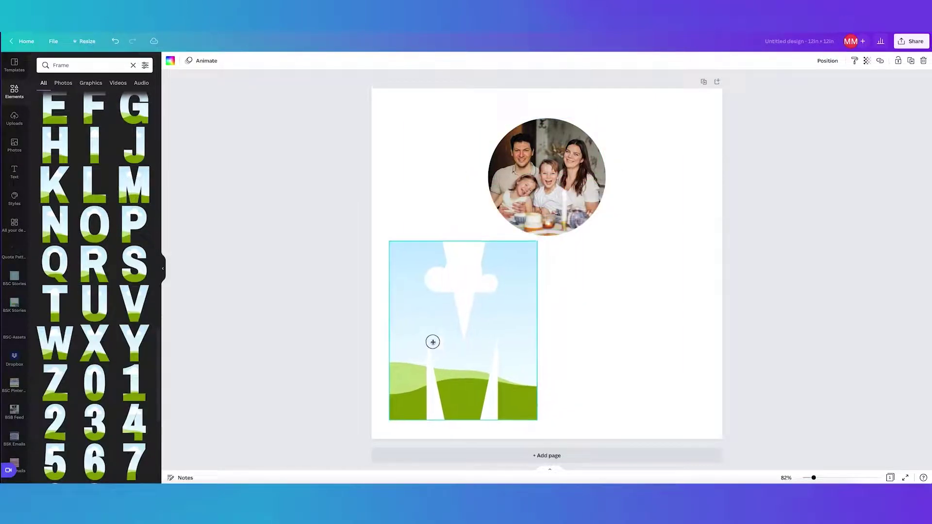
pyautogui.click(95, 303)
pyautogui.moveTo(502, 293); pyautogui.dragTo(538, 357)
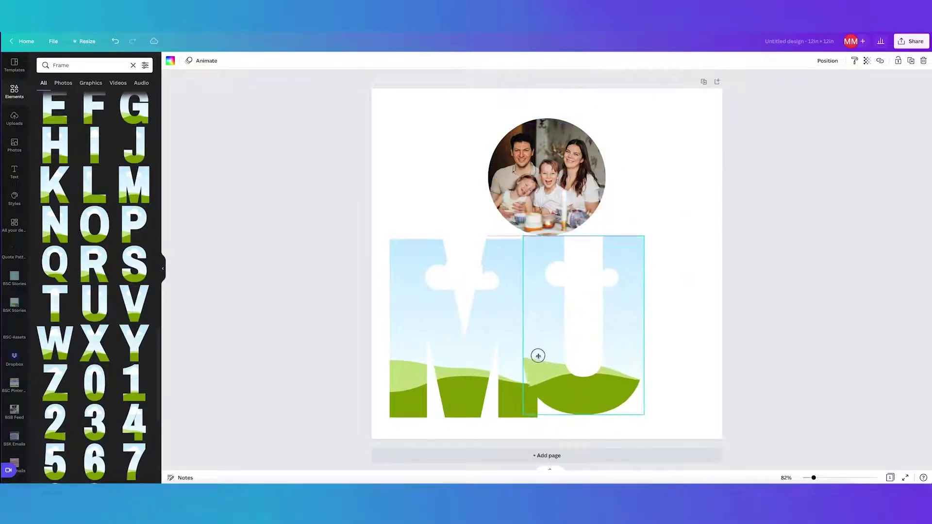
pyautogui.click(143, 174)
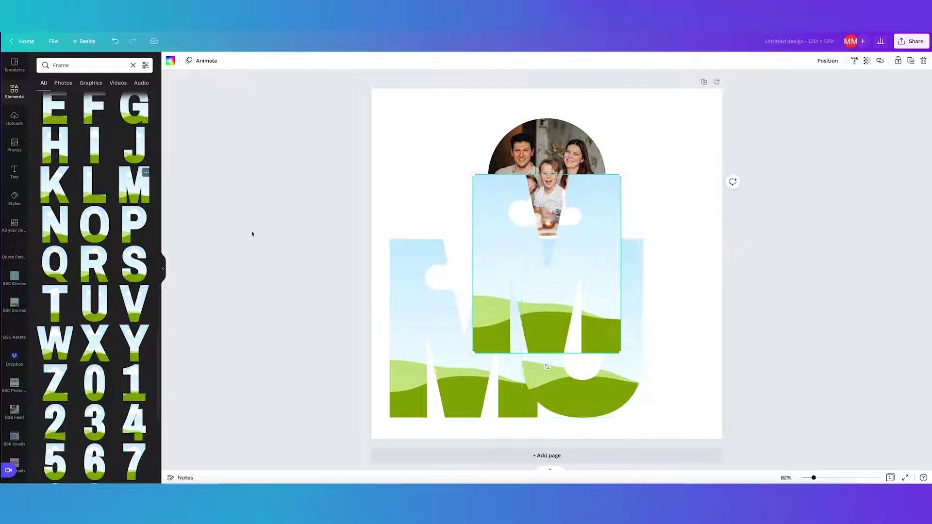
pyautogui.moveTo(545, 306); pyautogui.dragTo(678, 364)
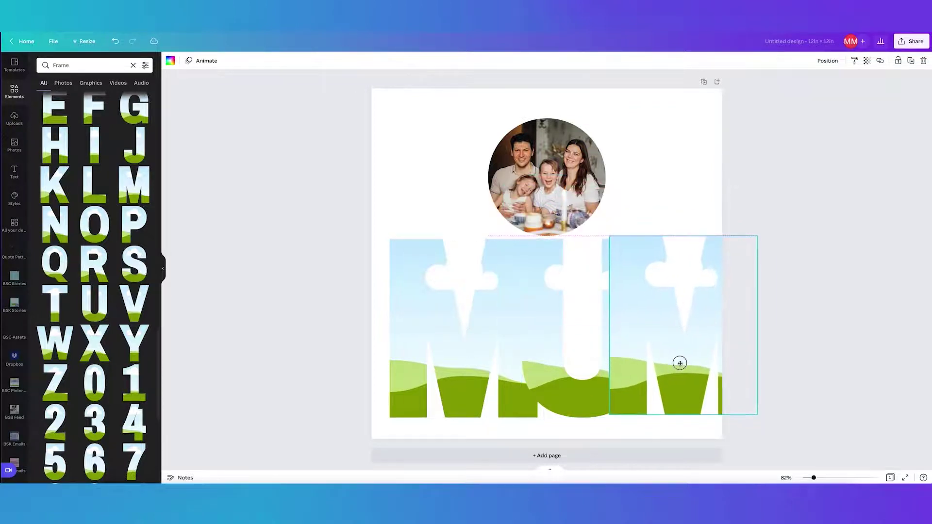
# Step: Scale down the three letter frames together and move the last M further right
pyautogui.keyDown('shift'); pyautogui.click(598, 355); pyautogui.keyUp('shift')
pyautogui.keyDown('shift'); pyautogui.click(501, 361); pyautogui.keyUp('shift')
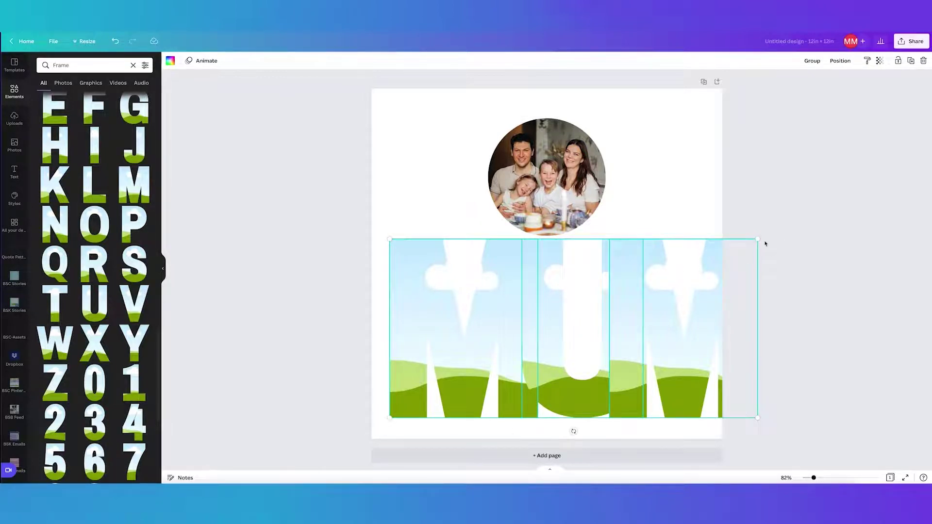
pyautogui.moveTo(758, 238); pyautogui.dragTo(665, 248)
pyautogui.click(629, 343)
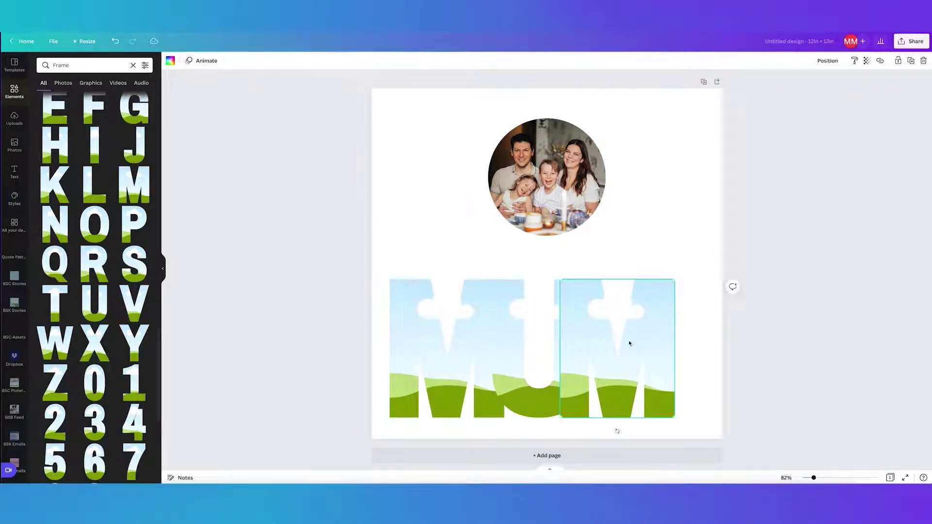
pyautogui.moveTo(629, 343); pyautogui.dragTo(661, 341)
# Step: Select all three MUM letter frames and scale them down again to leave more page margin
pyautogui.click(505, 343)
pyautogui.keyDown('shift'); pyautogui.click(434, 336); pyautogui.keyUp('shift')
pyautogui.keyDown('shift'); pyautogui.click(693, 293); pyautogui.keyUp('shift')
pyautogui.moveTo(708, 279); pyautogui.dragTo(649, 304)
# Step: Space the three letter frames evenly and centre the MUM row horizontally, slightly above the page's lower edge
pyautogui.moveTo(605, 337); pyautogui.dragTo(638, 339)
pyautogui.moveTo(532, 350); pyautogui.dragTo(559, 348)
pyautogui.moveTo(697, 281); pyautogui.dragTo(464, 359)
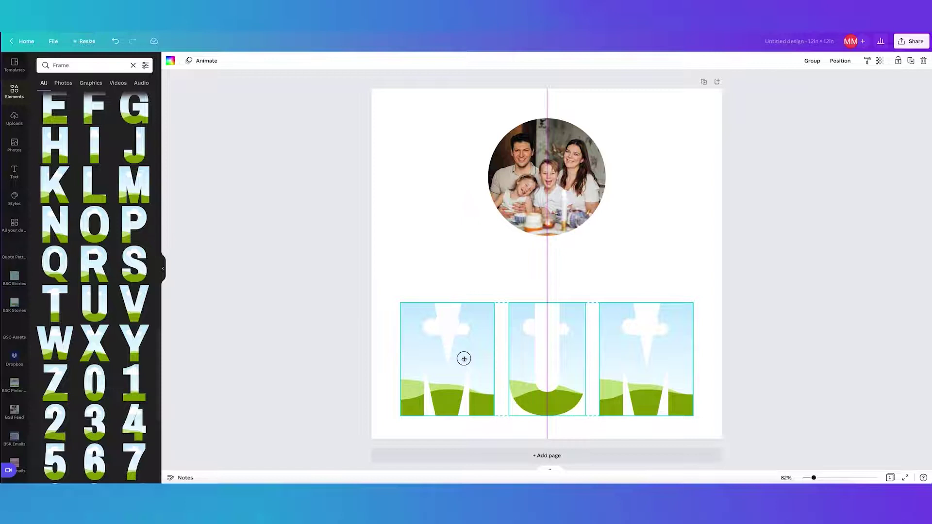
pyautogui.moveTo(464, 358); pyautogui.dragTo(464, 349)
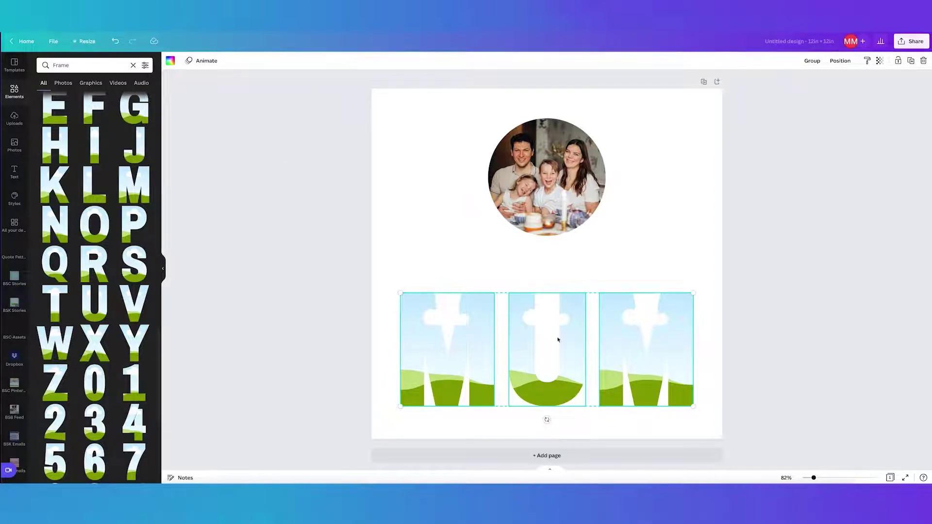
# Step: Search the elements for watercolour and fill all three MUM letter frames with the pink, yellow and purple watercolour image
pyautogui.click(87, 65)
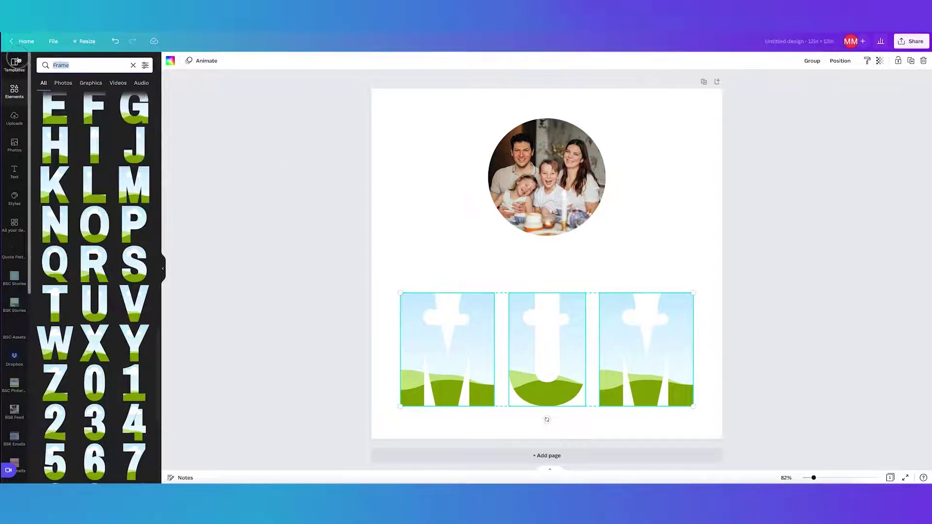
pyautogui.write('way')
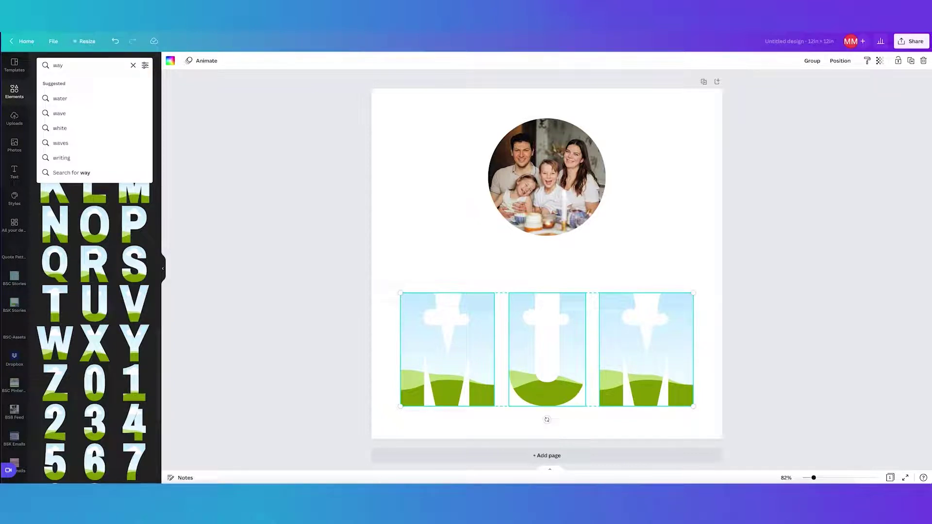
pyautogui.write('tercolour')
pyautogui.press('Return')
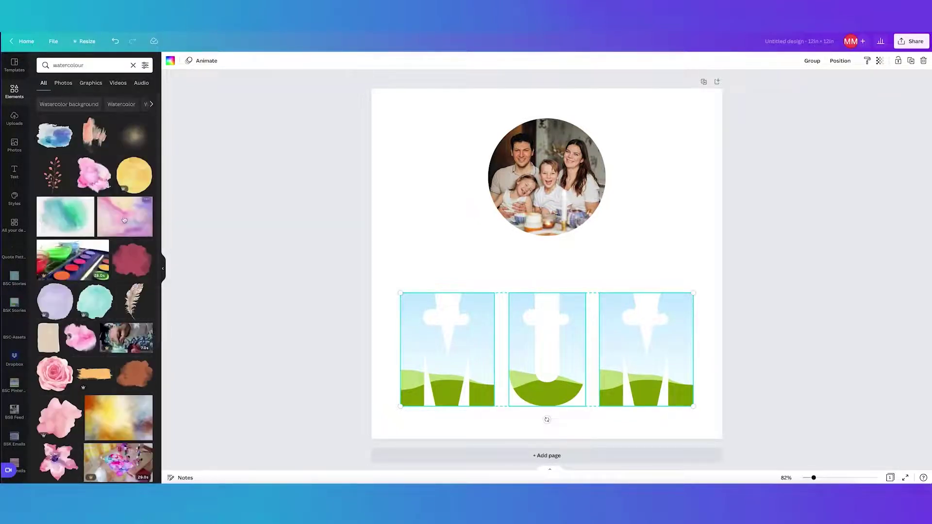
pyautogui.click(124, 220)
pyautogui.moveTo(517, 216); pyautogui.dragTo(478, 315)
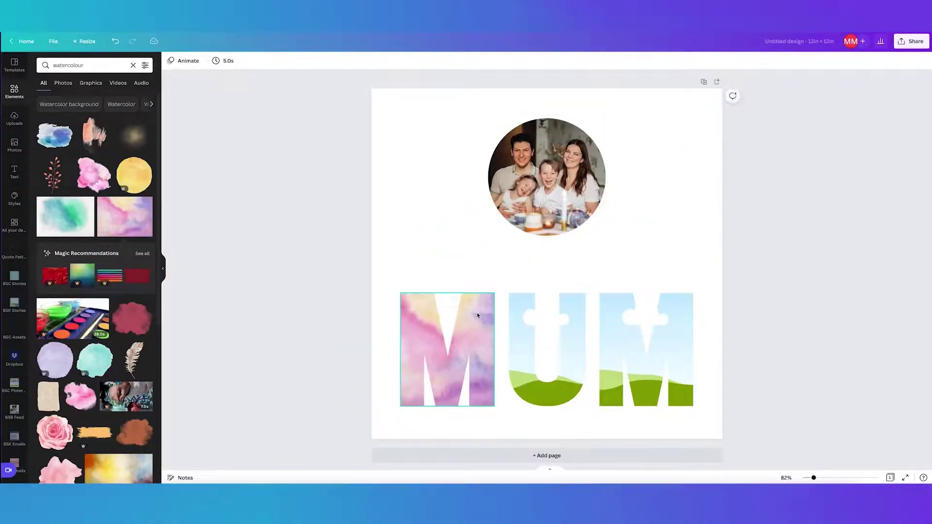
pyautogui.moveTo(145, 213); pyautogui.dragTo(512, 328)
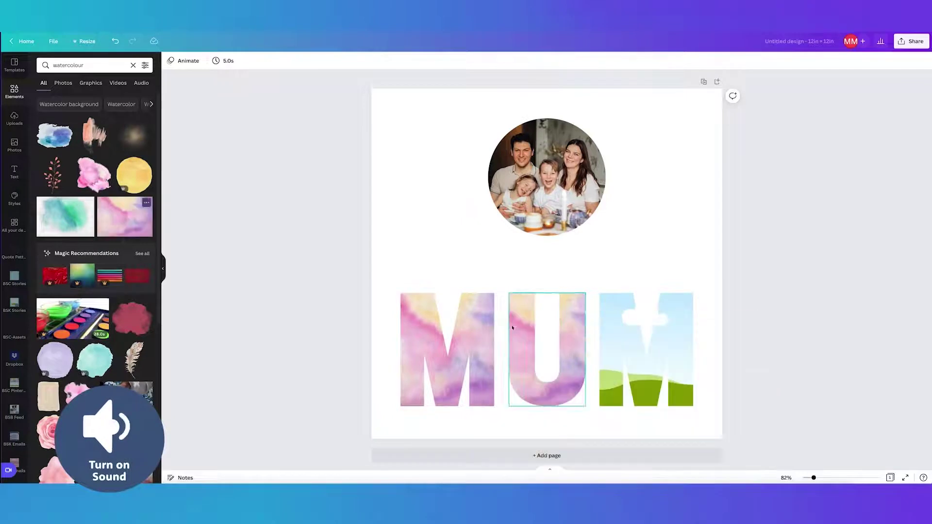
pyautogui.moveTo(124, 217); pyautogui.dragTo(626, 313)
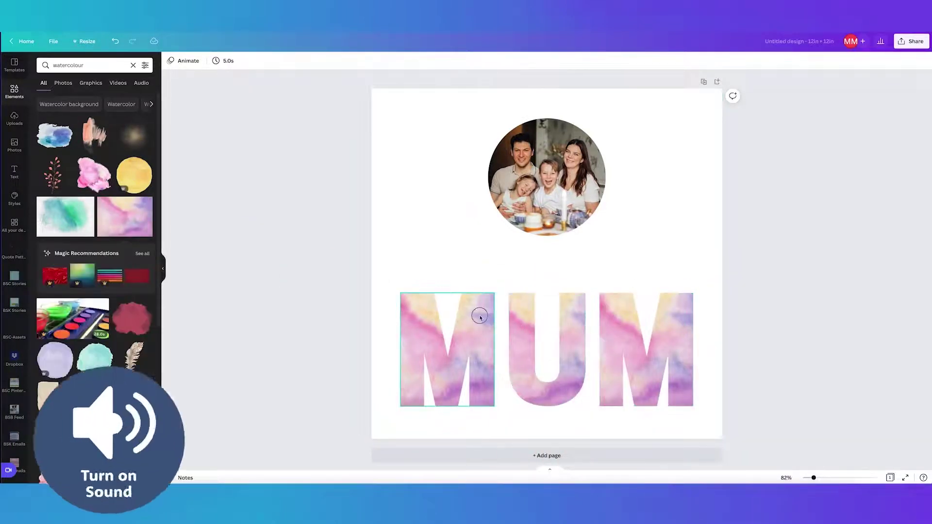
# Step: Reposition the watercolour image inside the first M and the U so the letters show different parts of it
pyautogui.doubleClick(479, 317)
pyautogui.moveTo(480, 327)
pyautogui.mouseDown()
pyautogui.moveTo(501, 327)
pyautogui.moveTo(469, 325)
pyautogui.moveTo(487, 332)
pyautogui.moveTo(479, 332)
pyautogui.mouseUp()
pyautogui.click(521, 333)
pyautogui.doubleClick(523, 330)
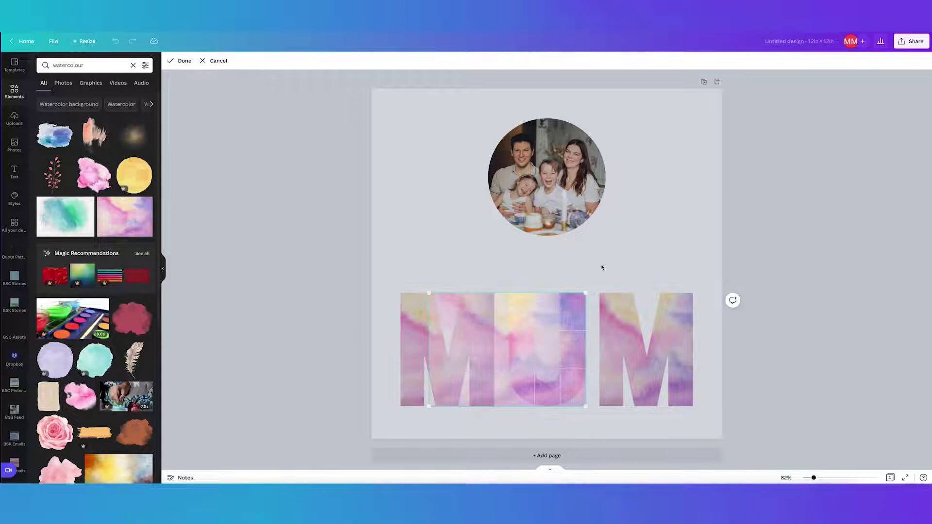
pyautogui.click(601, 267)
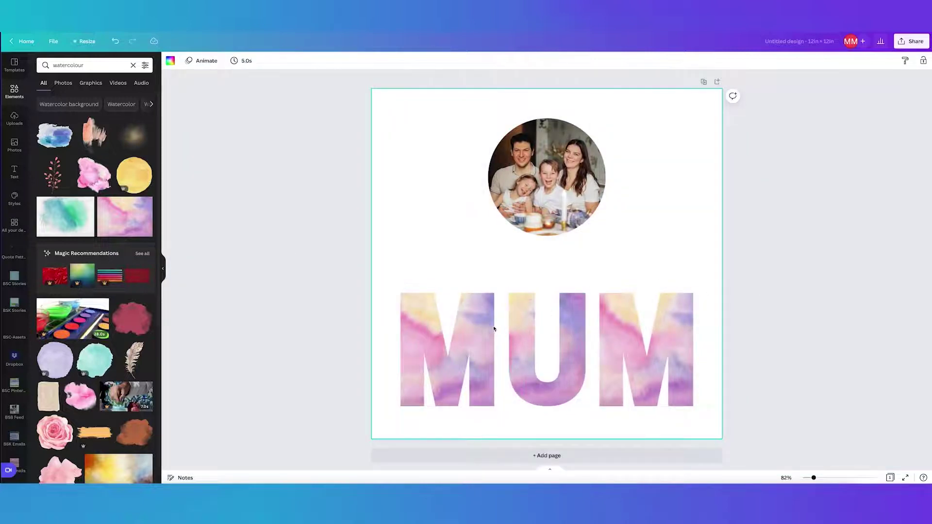
pyautogui.doubleClick(475, 323)
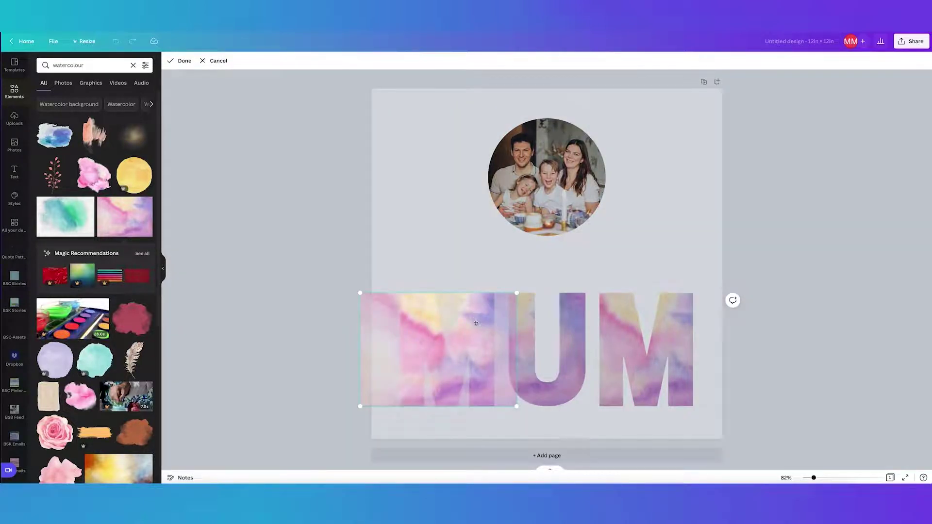
pyautogui.click(443, 419)
pyautogui.click(521, 322)
pyautogui.doubleClick(523, 327)
pyautogui.click(624, 333)
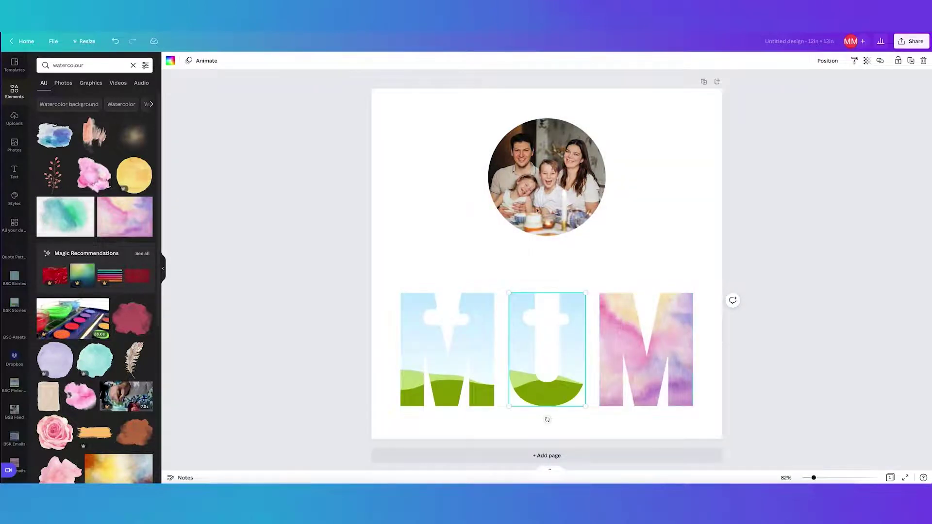
# Step: Undo the watercolour fills in the MUM letters and delete the leftover watercolour image from the page
pyautogui.click(116, 42)
pyautogui.click(115, 43)
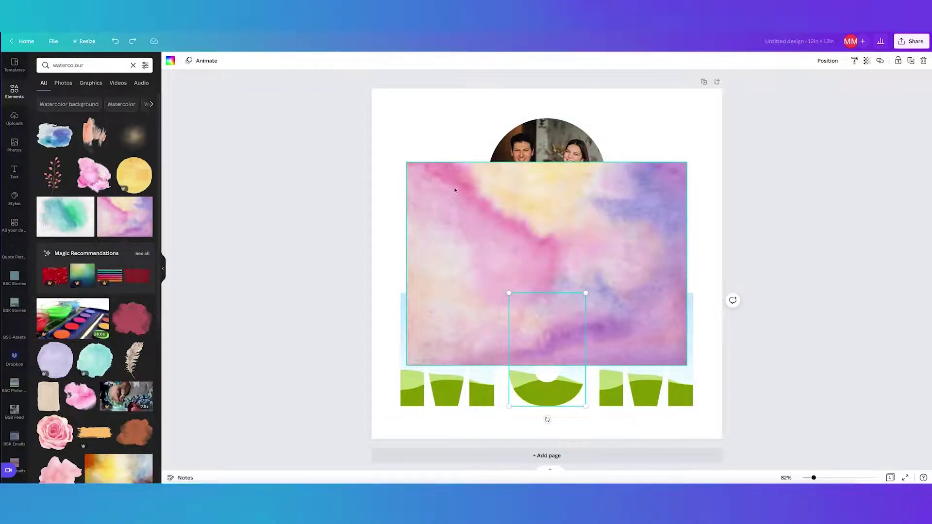
pyautogui.click(453, 193)
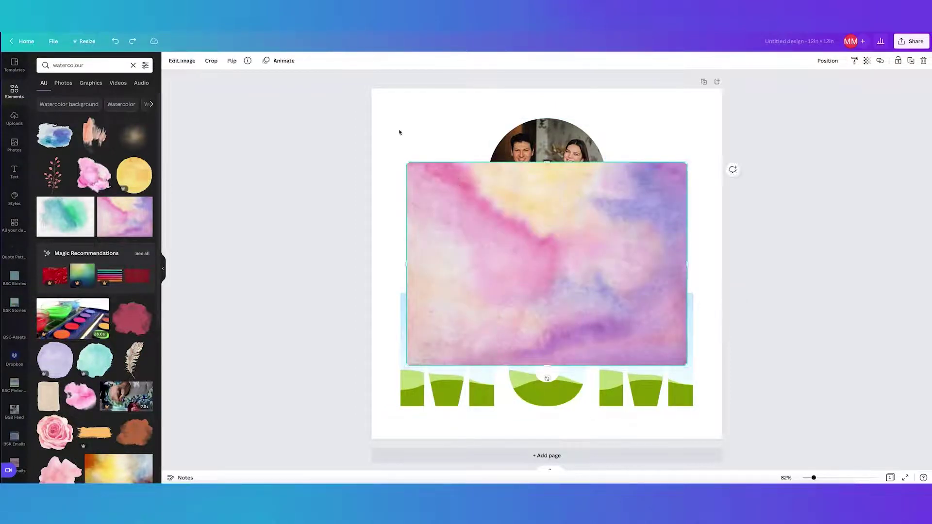
pyautogui.press('Delete')
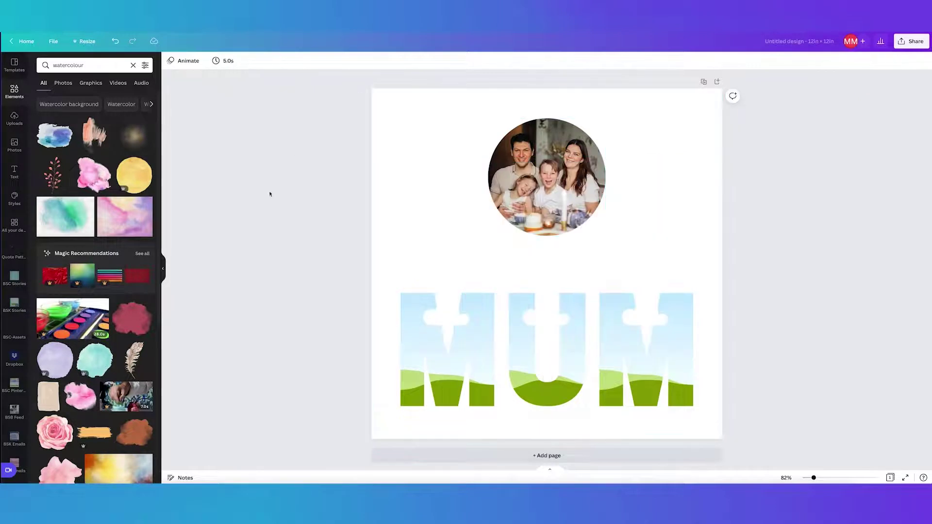
# Step: Fill each of the three MUM letter frames with the stock photo of three people posing with a football
pyautogui.click(14, 145)
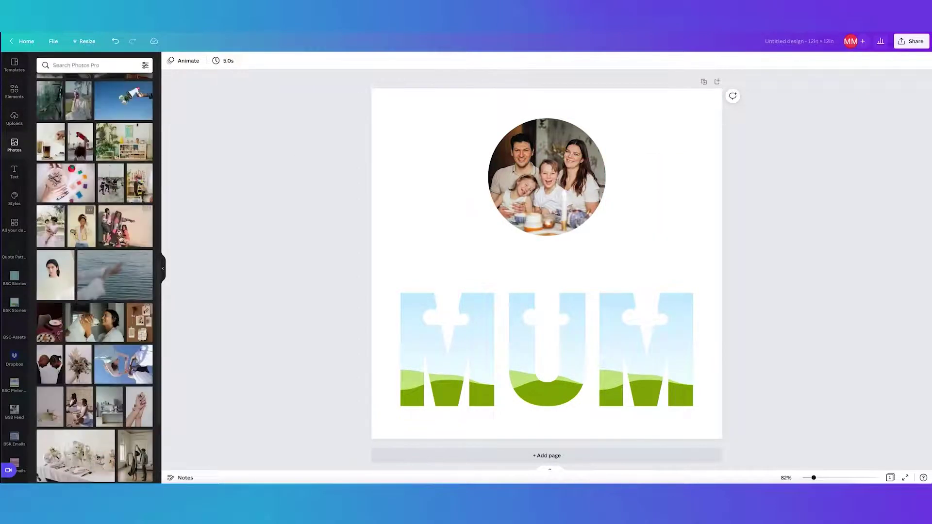
pyautogui.moveTo(115, 222); pyautogui.dragTo(431, 322)
pyautogui.moveTo(115, 222); pyautogui.dragTo(542, 305)
pyautogui.moveTo(134, 229); pyautogui.dragTo(646, 350)
# Step: Reposition the group photo inside each MUM letter frame so the people sit within the letter shapes
pyautogui.click(527, 324)
pyautogui.doubleClick(528, 323)
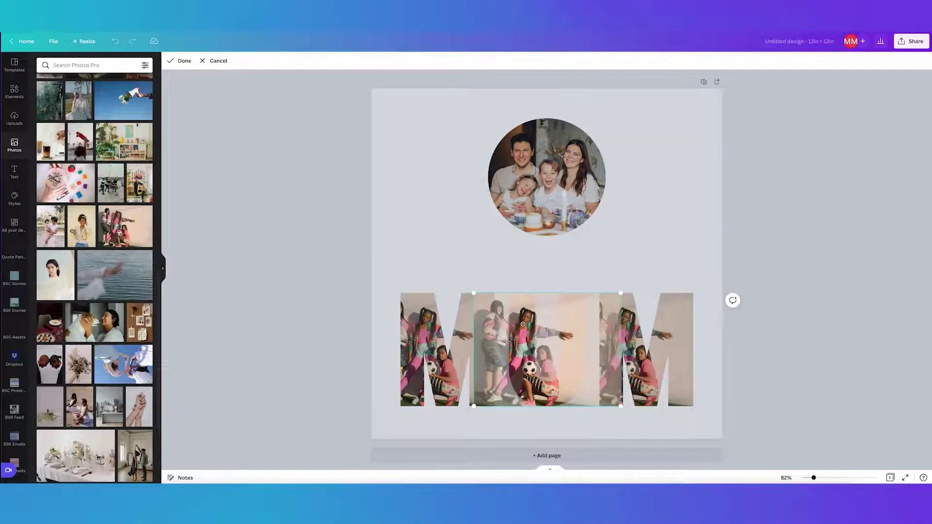
pyautogui.moveTo(528, 323); pyautogui.dragTo(552, 323)
pyautogui.click(412, 331)
pyautogui.doubleClick(412, 330)
pyautogui.moveTo(411, 331); pyautogui.dragTo(544, 338)
pyautogui.click(585, 344)
pyautogui.doubleClick(575, 340)
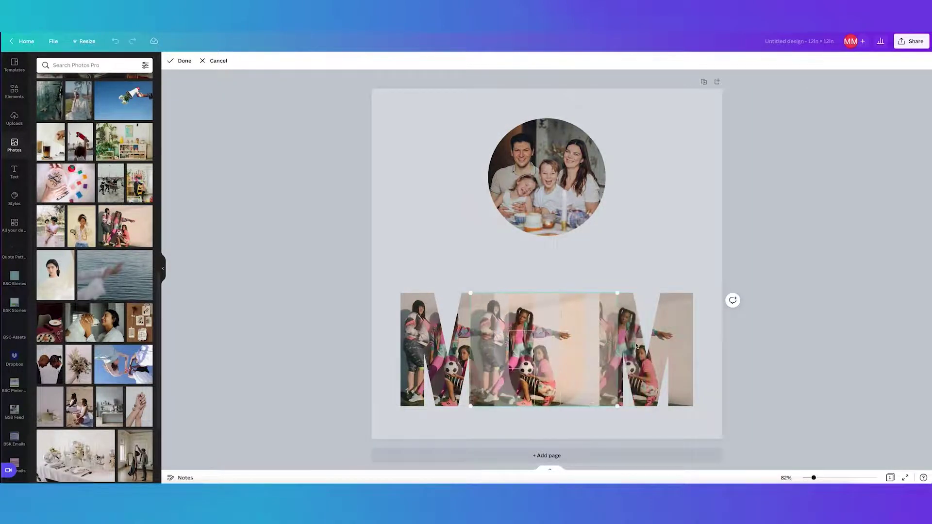
pyautogui.click(638, 344)
pyautogui.doubleClick(638, 344)
pyautogui.moveTo(638, 344); pyautogui.dragTo(664, 339)
pyautogui.click(686, 260)
pyautogui.click(686, 260)
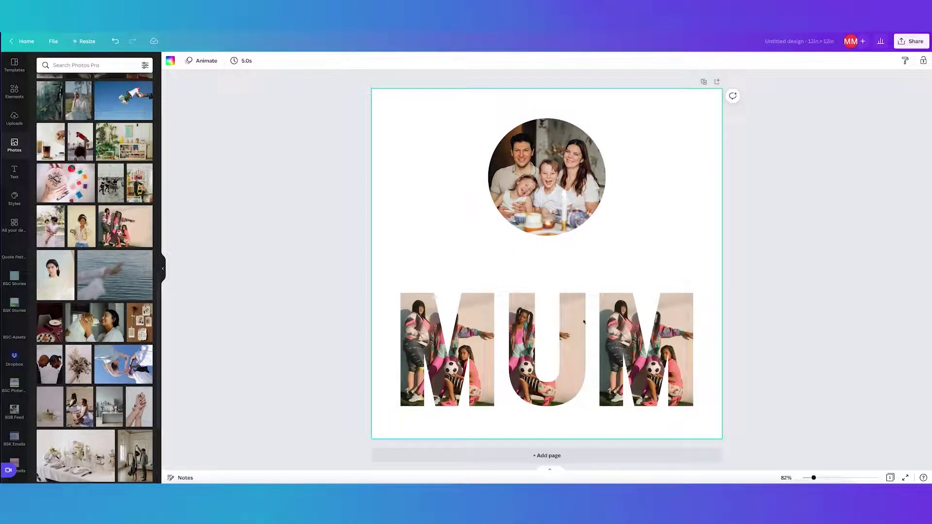
# Step: Try the brand palette's navy, mint, aqua and mid-blue as the page background colour
pyautogui.click(170, 61)
pyautogui.click(44, 153)
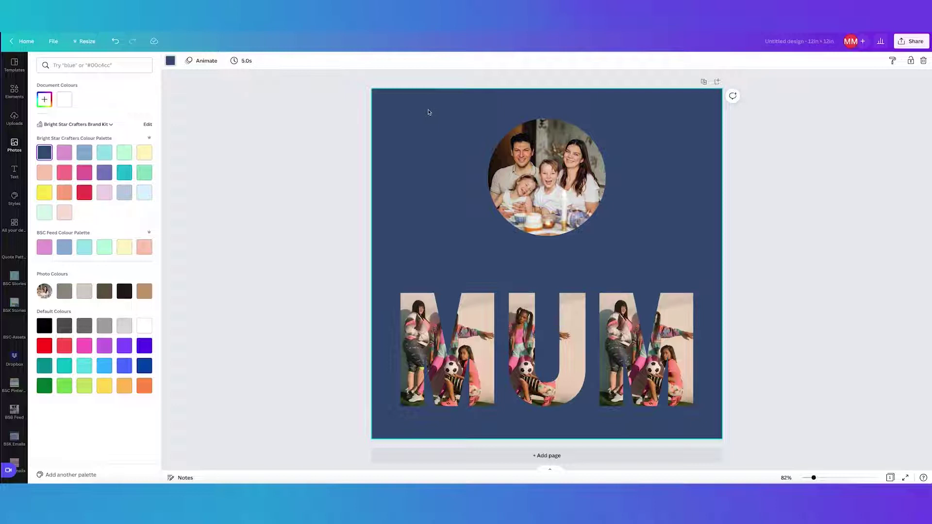
pyautogui.click(124, 153)
pyautogui.click(104, 153)
pyautogui.click(84, 153)
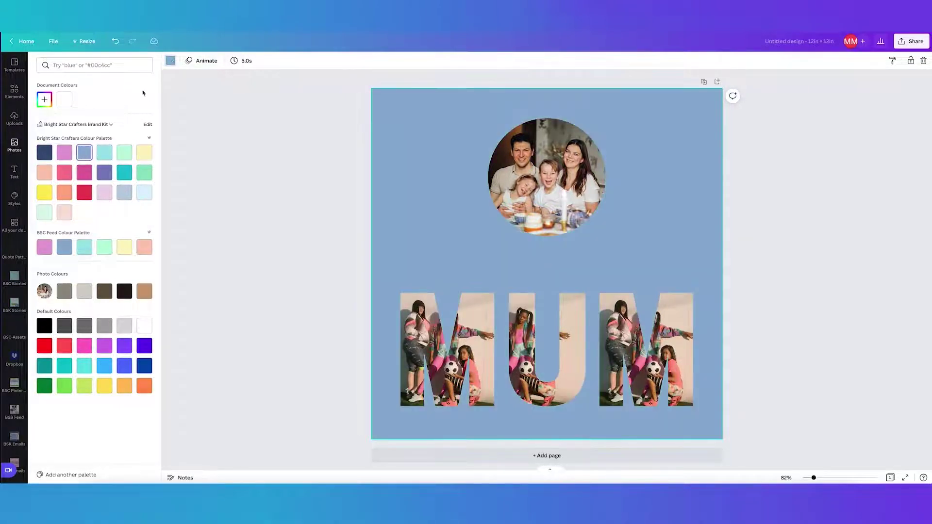
pyautogui.click(169, 62)
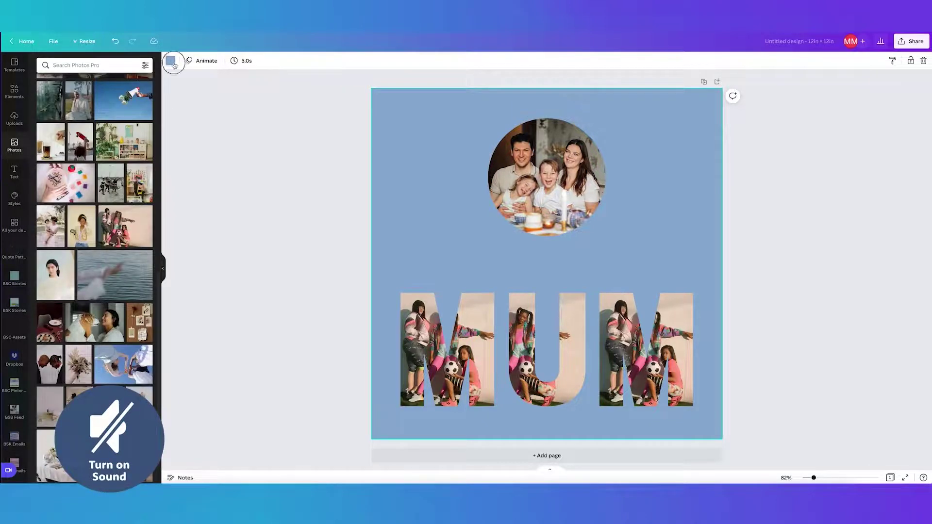
# Step: Try the brand palette's pale yellow, green, turquoise, magenta, red and light pink as the page background colour
pyautogui.click(170, 61)
pyautogui.click(144, 153)
pyautogui.click(144, 173)
pyautogui.click(124, 172)
pyautogui.click(84, 172)
pyautogui.click(84, 192)
pyautogui.click(106, 195)
# Step: Try the colours taken from the family photo as the page background and finish with the tan brown
pyautogui.click(142, 291)
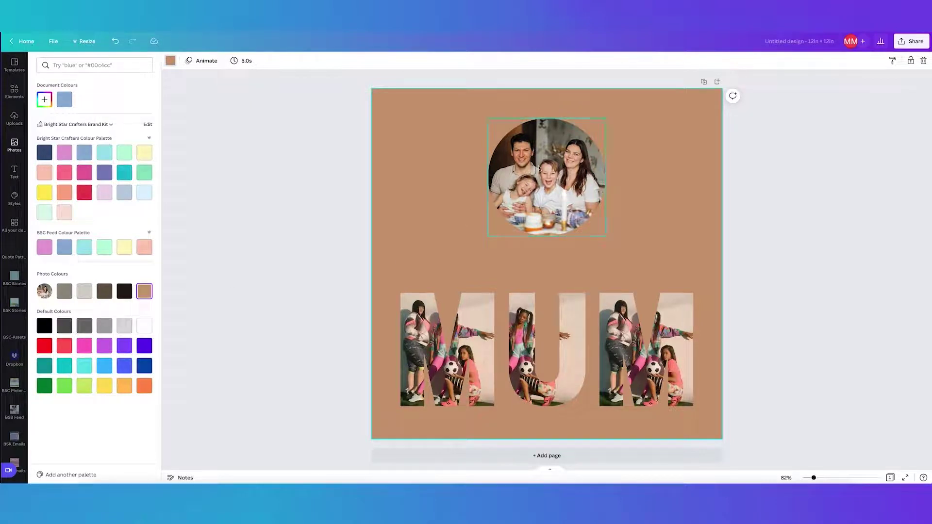
pyautogui.click(84, 291)
pyautogui.click(64, 291)
pyautogui.click(105, 291)
pyautogui.click(124, 291)
pyautogui.click(148, 294)
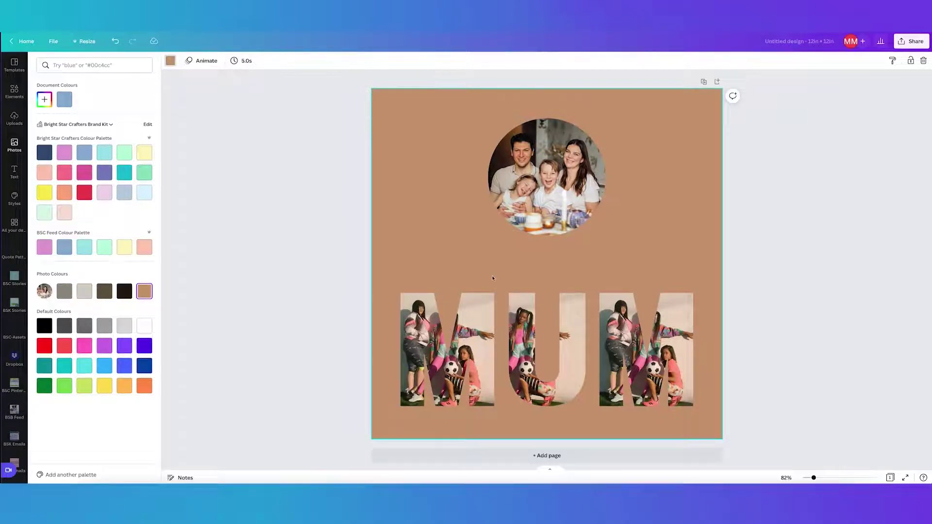
# Step: Delete the three MUM letters and remove the page's background colour, keeping only the circular family photo
pyautogui.click(343, 270)
pyautogui.moveTo(335, 297); pyautogui.dragTo(773, 399)
pyautogui.press('Delete')
pyautogui.click(404, 149)
pyautogui.click(173, 64)
pyautogui.press('Delete')
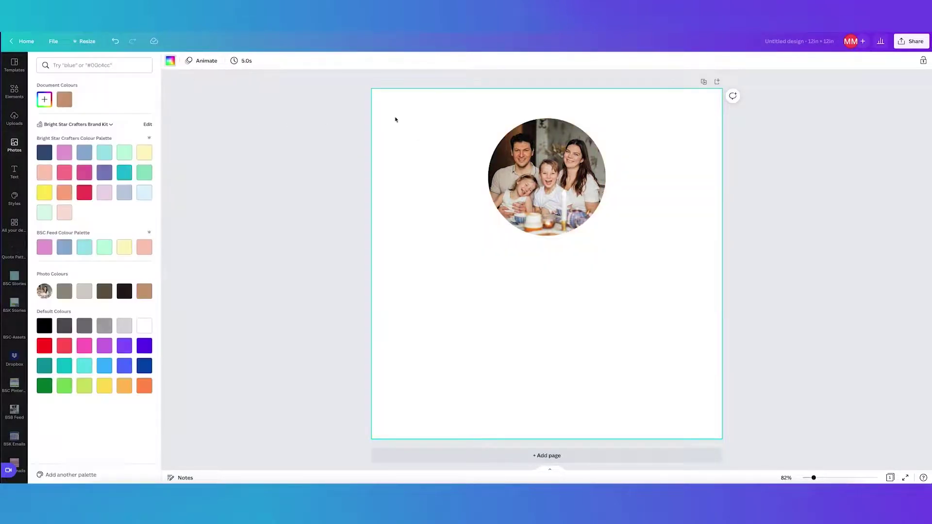
pyautogui.click(433, 144)
pyautogui.click(268, 163)
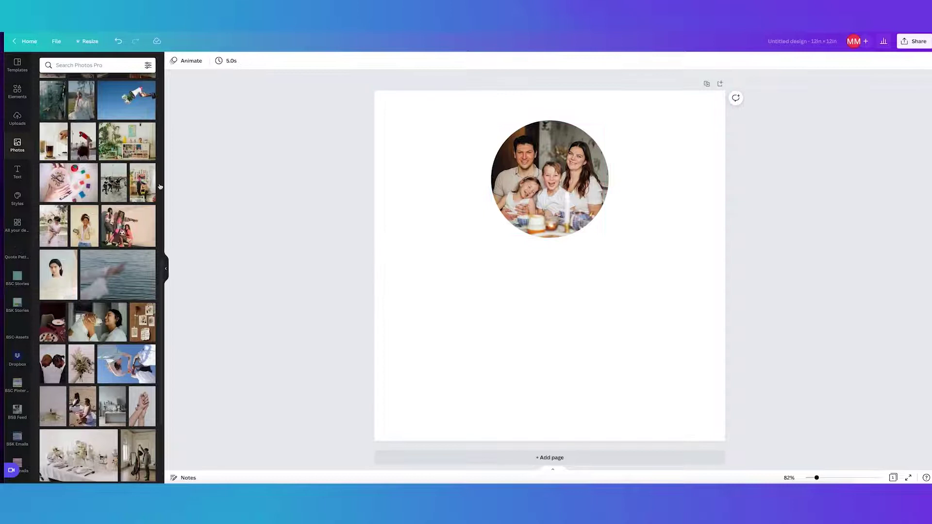
# Step: Search the photo library for watercolour
pyautogui.click(78, 65)
pyautogui.write('watercolour')
pyautogui.press('Return')
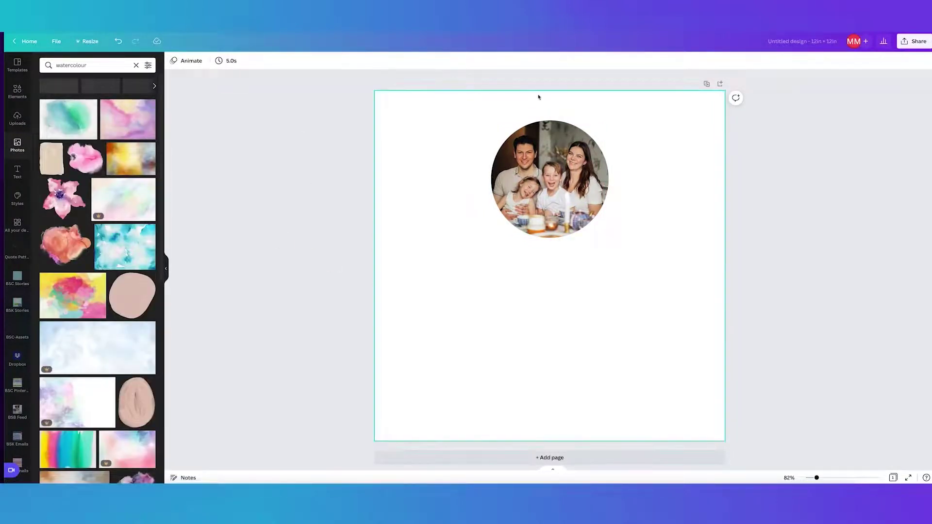
# Step: Search the photo library for wood background and add the grey-white wood planks photo to the page
pyautogui.click(136, 65)
pyautogui.write('wood backgrou')
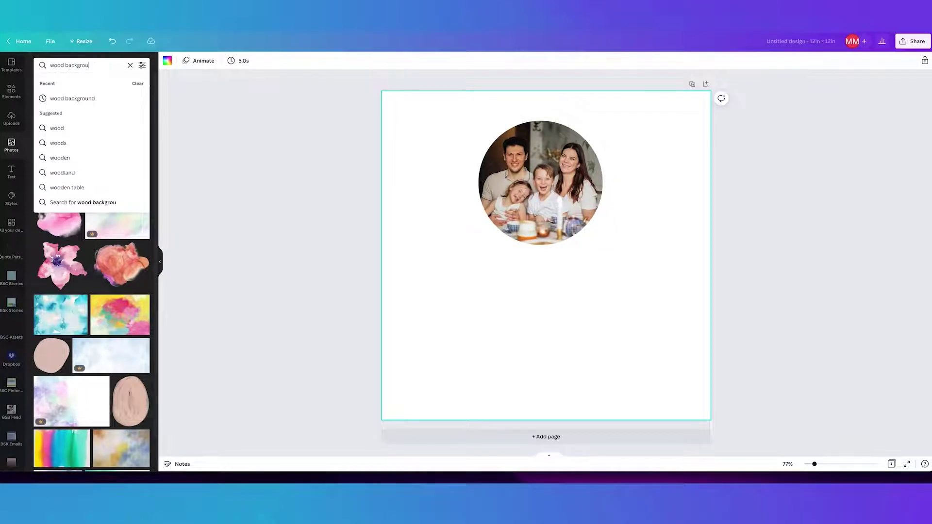
pyautogui.press('Return')
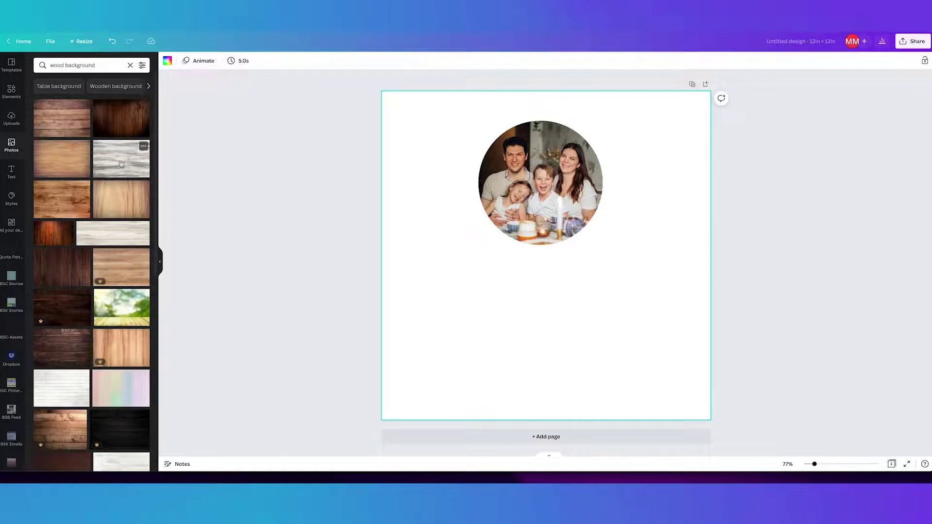
pyautogui.click(121, 164)
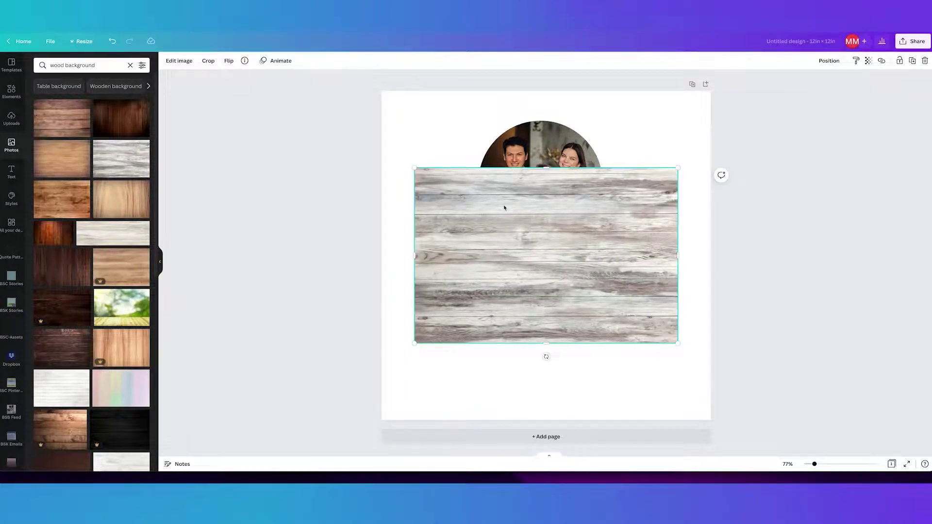
# Step: Fit the wood planks photo into the page's upper-left corner at a smaller size and send it backwards behind the circular photo
pyautogui.moveTo(503, 210); pyautogui.dragTo(471, 130)
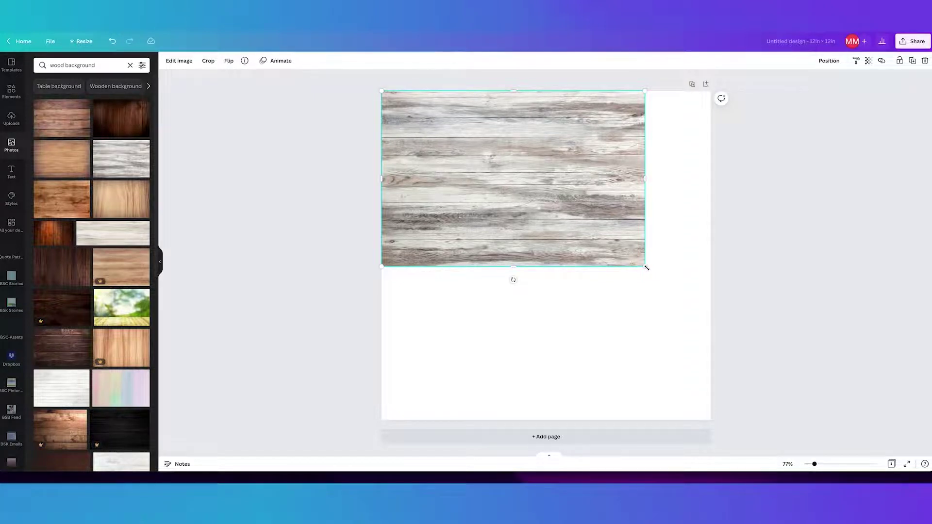
pyautogui.moveTo(645, 267); pyautogui.dragTo(563, 211)
pyautogui.click(830, 61)
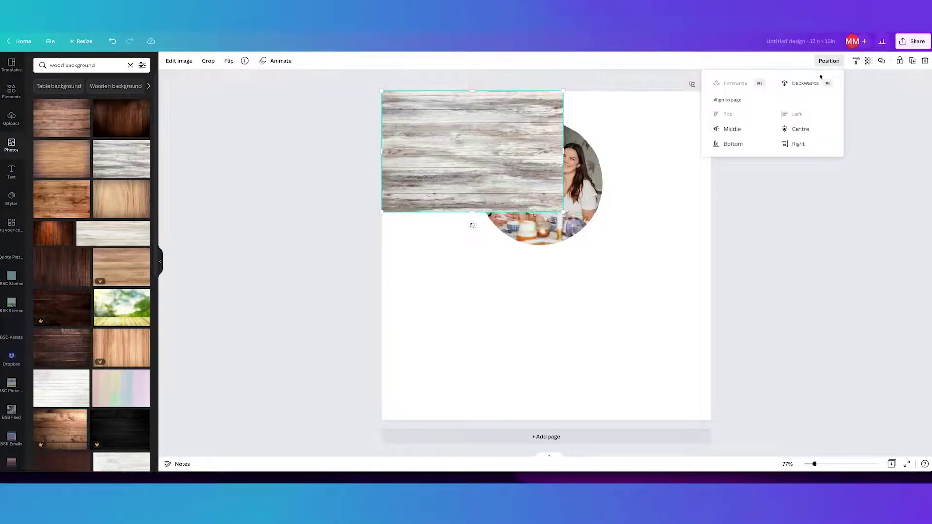
pyautogui.click(803, 85)
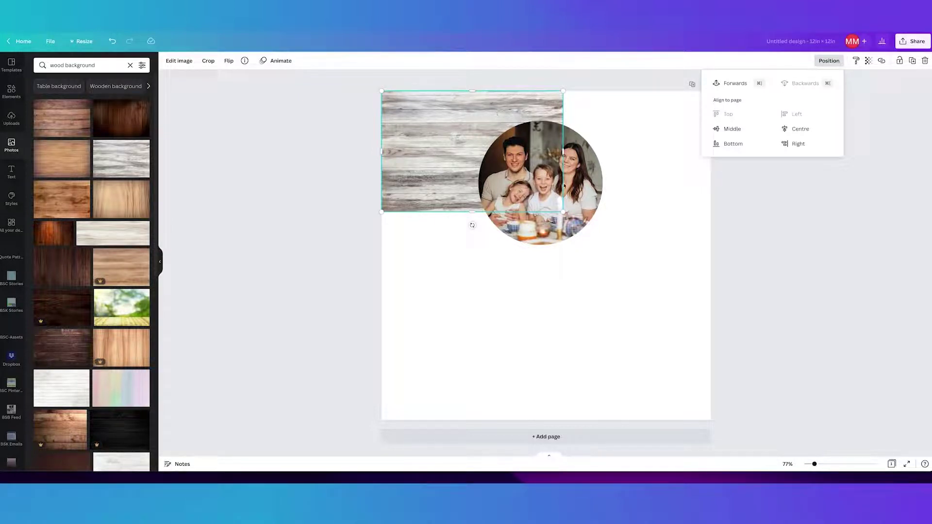
# Step: Scale the wood planks photo to half the page width and place a duplicate beside it along the page's upper edge
pyautogui.click(431, 127)
pyautogui.moveTo(562, 212); pyautogui.dragTo(549, 192)
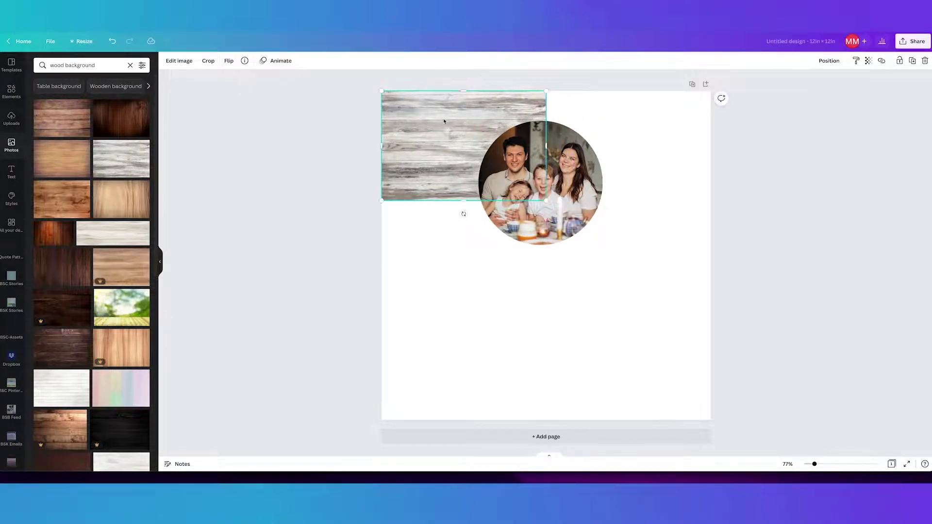
pyautogui.moveTo(447, 118); pyautogui.dragTo(600, 119)
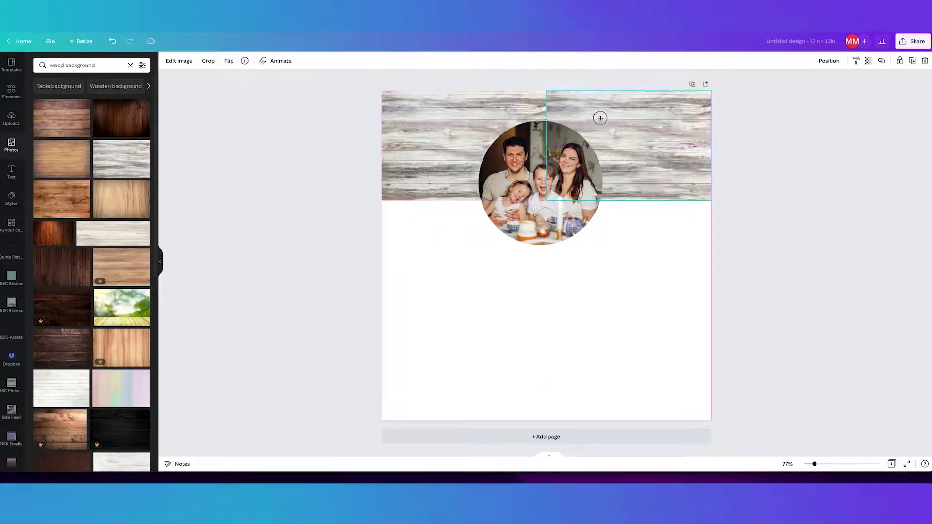
# Step: Move the circular family photo off the plank photos into the blank area below them
pyautogui.click(630, 228)
pyautogui.click(546, 189)
pyautogui.moveTo(546, 188); pyautogui.dragTo(488, 292)
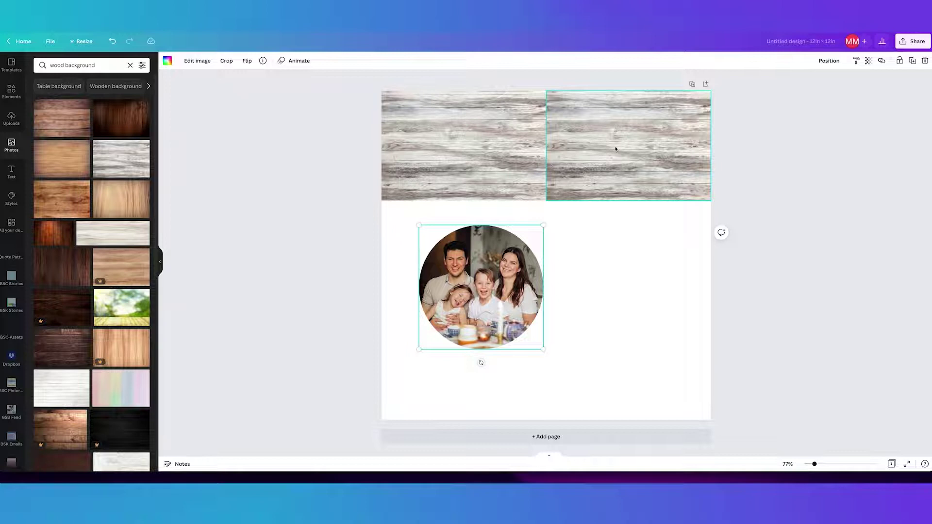
pyautogui.click(247, 60)
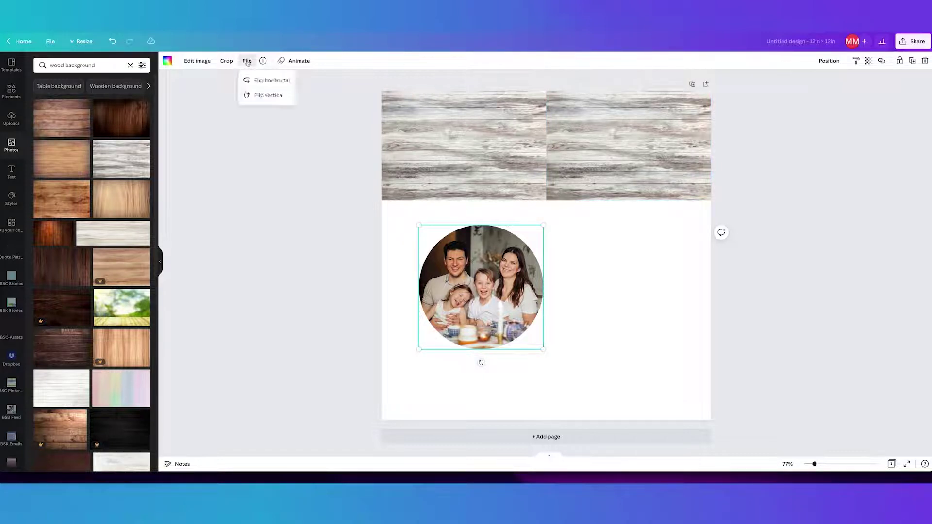
pyautogui.click(261, 81)
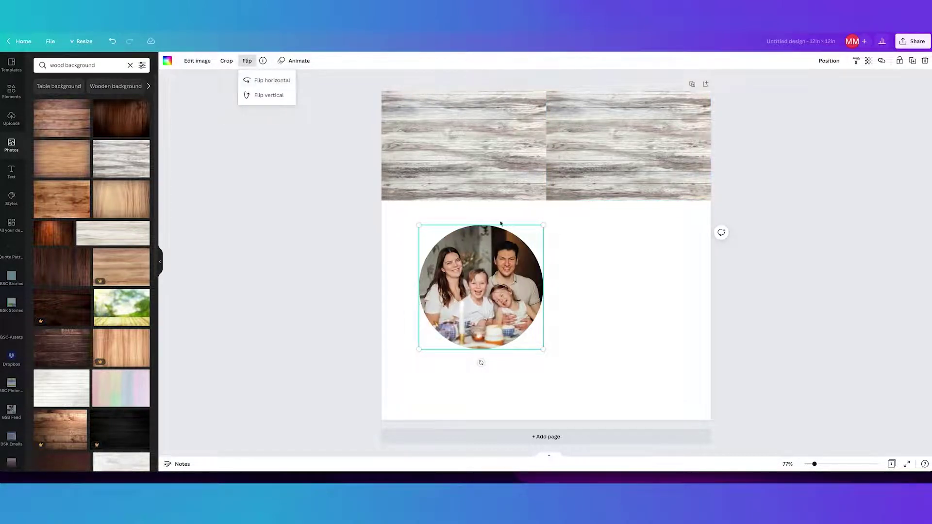
pyautogui.press('BackSpace')
pyautogui.click(574, 266)
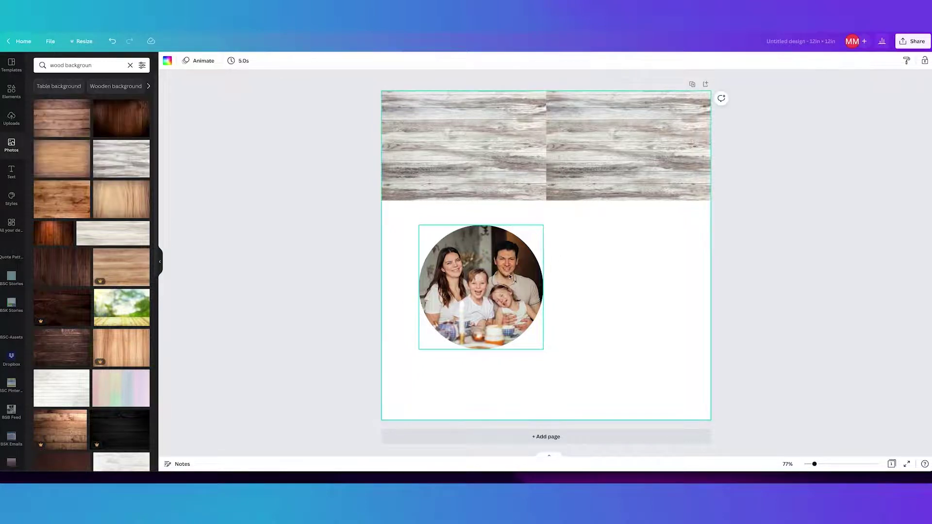
pyautogui.hotkey('ctrl', 'z')
# Step: Flip the right-hand wood plank photo horizontally so it mirrors the left one
pyautogui.click(600, 156)
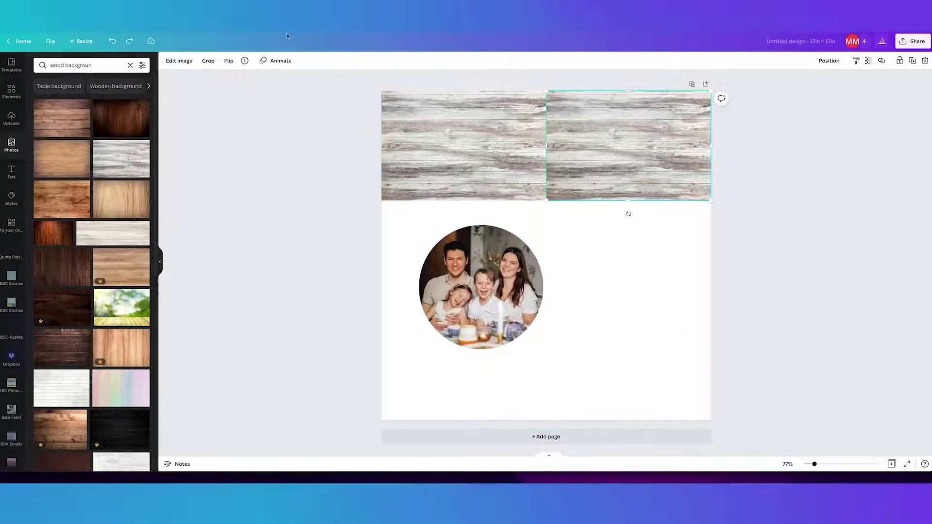
pyautogui.click(227, 62)
pyautogui.click(247, 82)
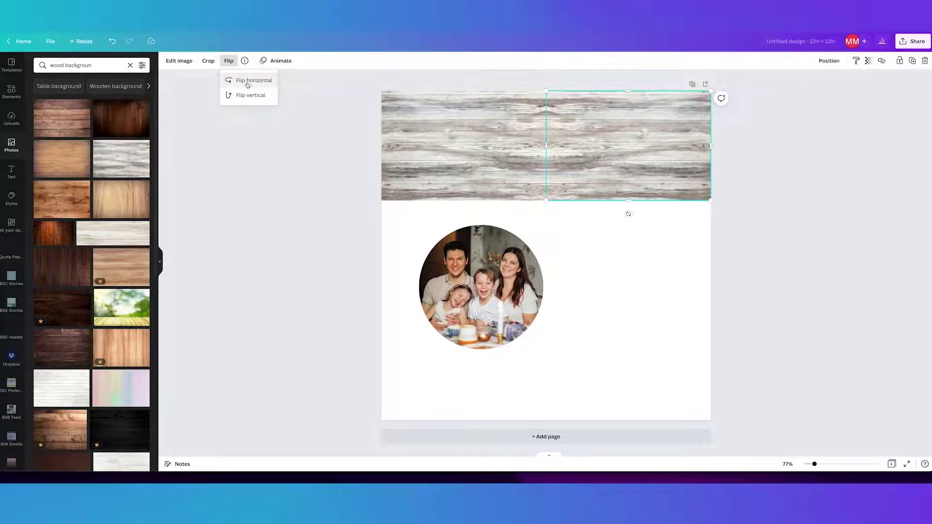
pyautogui.click(632, 239)
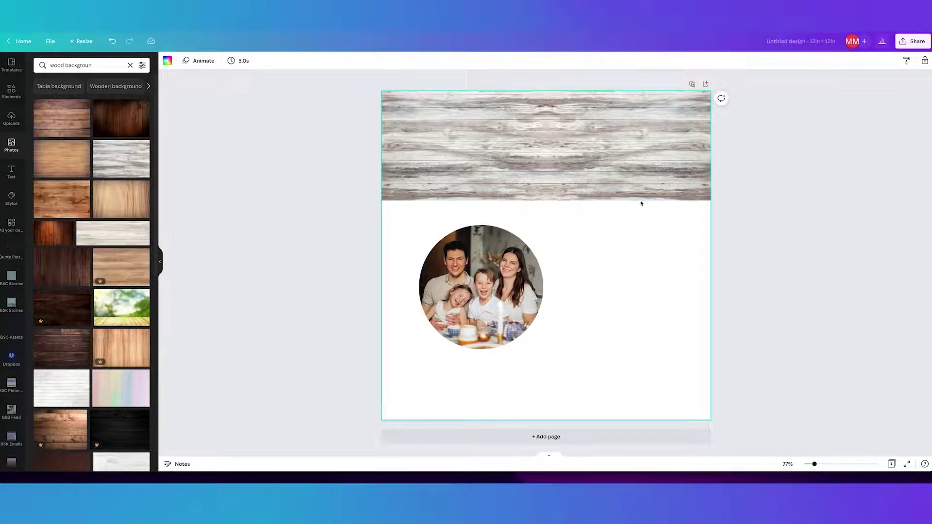
# Step: Duplicate the mirrored pair of plank photos twice, stacking the copies as second and third rows down to the page's lower edge
pyautogui.moveTo(636, 217); pyautogui.dragTo(473, 175)
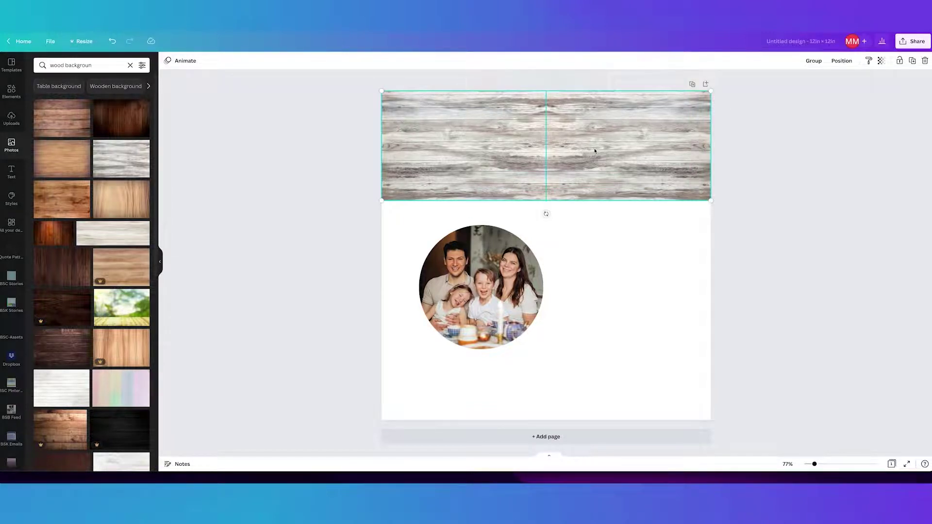
pyautogui.moveTo(606, 151); pyautogui.dragTo(638, 252)
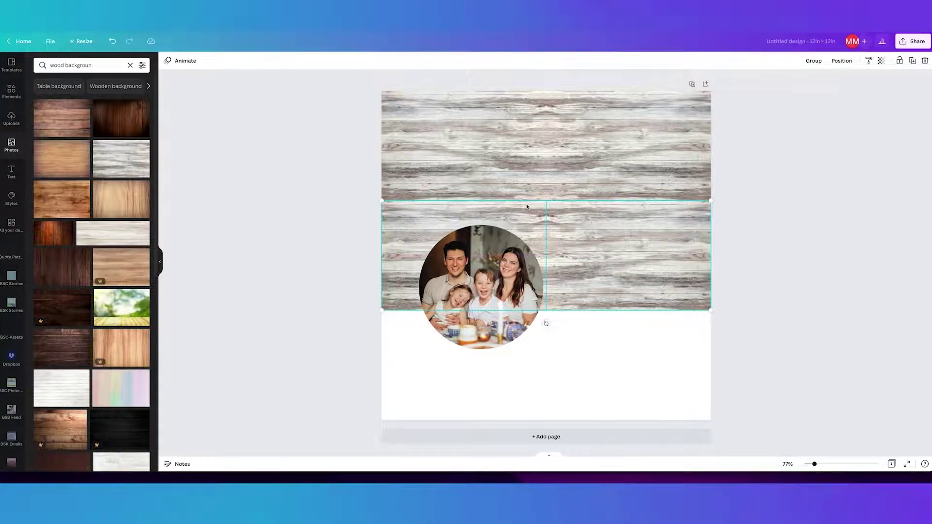
pyautogui.moveTo(590, 223); pyautogui.dragTo(596, 328)
pyautogui.click(597, 323)
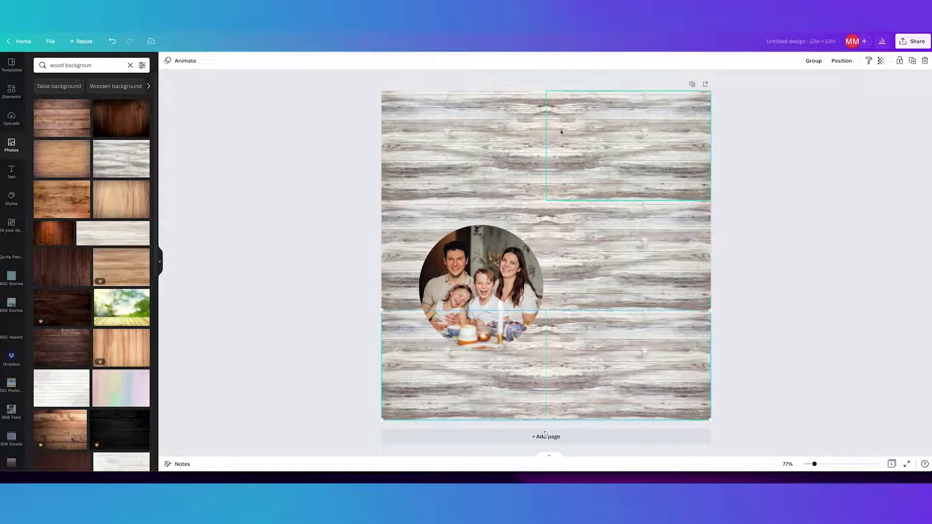
pyautogui.moveTo(597, 350); pyautogui.dragTo(635, 361)
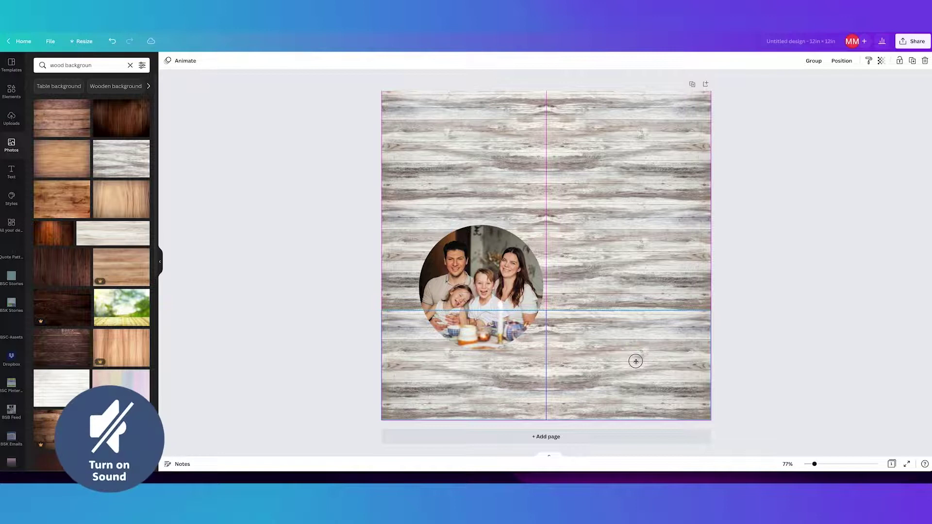
pyautogui.moveTo(635, 361); pyautogui.dragTo(636, 360)
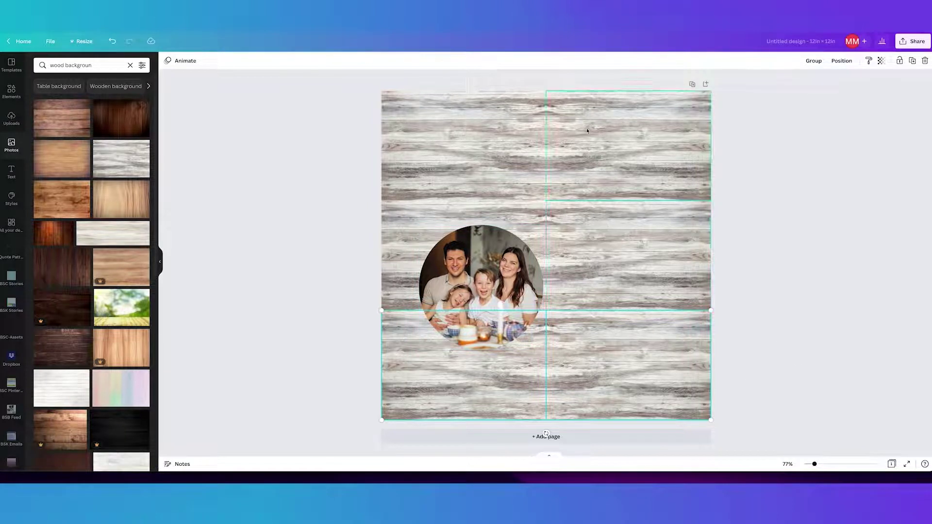
# Step: Select all six plank tiles without the circular photo, enlarge them together to about 13 by 13 in and centre them over the page
pyautogui.moveTo(743, 137); pyautogui.dragTo(640, 366)
pyautogui.moveTo(348, 102); pyautogui.dragTo(713, 392)
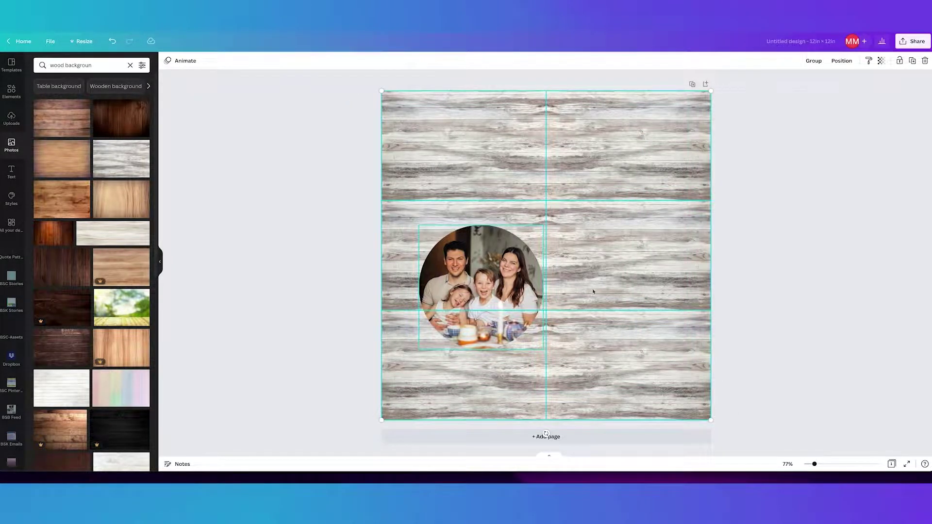
pyautogui.moveTo(713, 423); pyautogui.dragTo(741, 441)
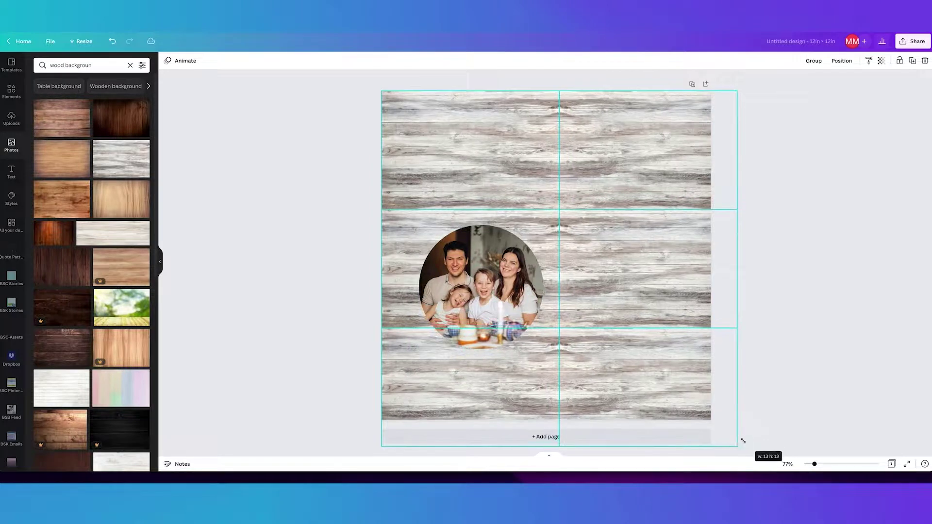
pyautogui.moveTo(678, 349); pyautogui.dragTo(685, 352)
# Step: Move the circular family photo to the page's upper-left area and shrink it to about 3.5 by 3.5 in
pyautogui.click(498, 286)
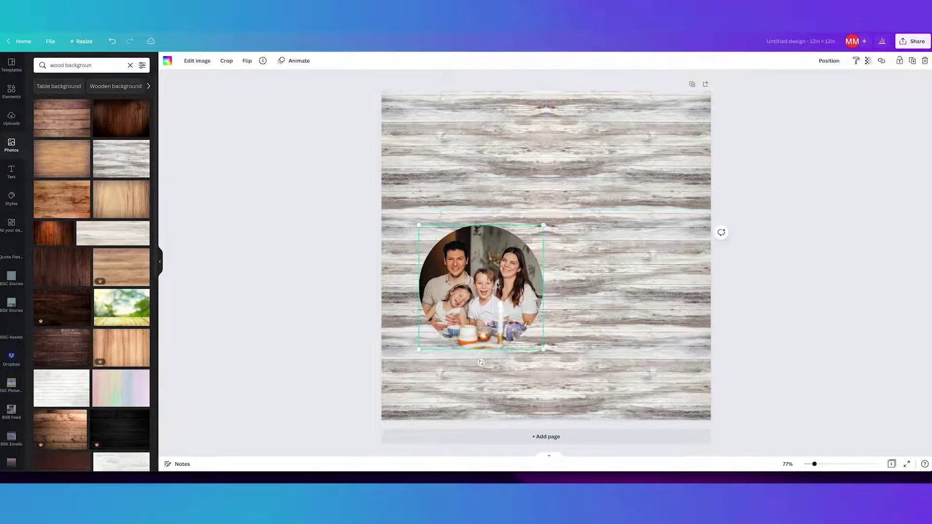
pyautogui.moveTo(507, 300); pyautogui.dragTo(485, 180)
pyautogui.moveTo(522, 230); pyautogui.dragTo(499, 207)
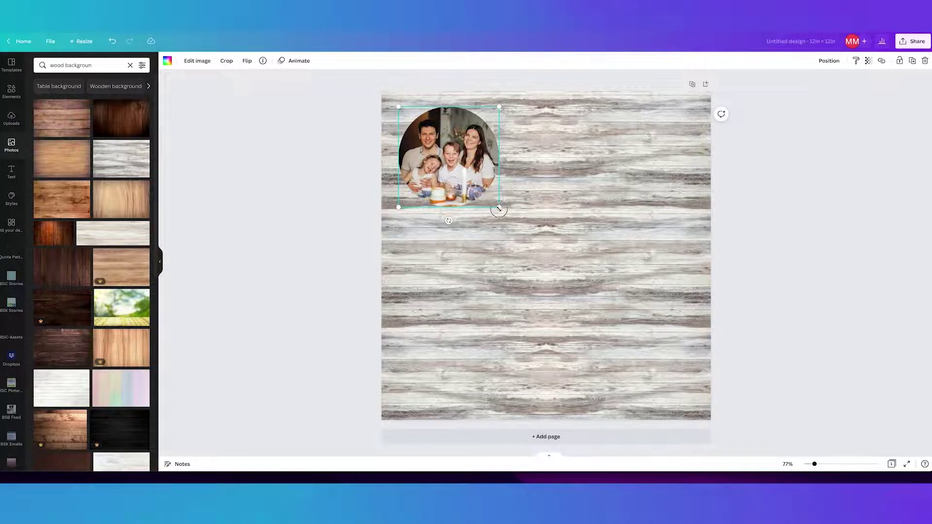
pyautogui.moveTo(499, 209); pyautogui.dragTo(493, 202)
pyautogui.moveTo(451, 158); pyautogui.dragTo(686, 156)
pyautogui.hotkey('ctrl', 'z')
pyautogui.hotkey('ctrl', 'z')
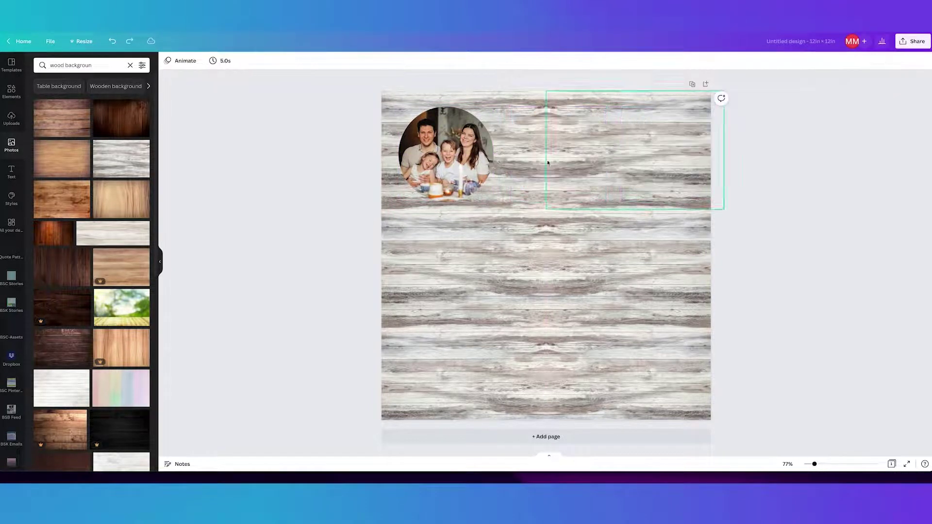
# Step: Check that the circular photo is sized 3.5 by 3.5 in and move it closer to the page's upper-left corner
pyautogui.click(467, 165)
pyautogui.moveTo(493, 202); pyautogui.dragTo(496, 201)
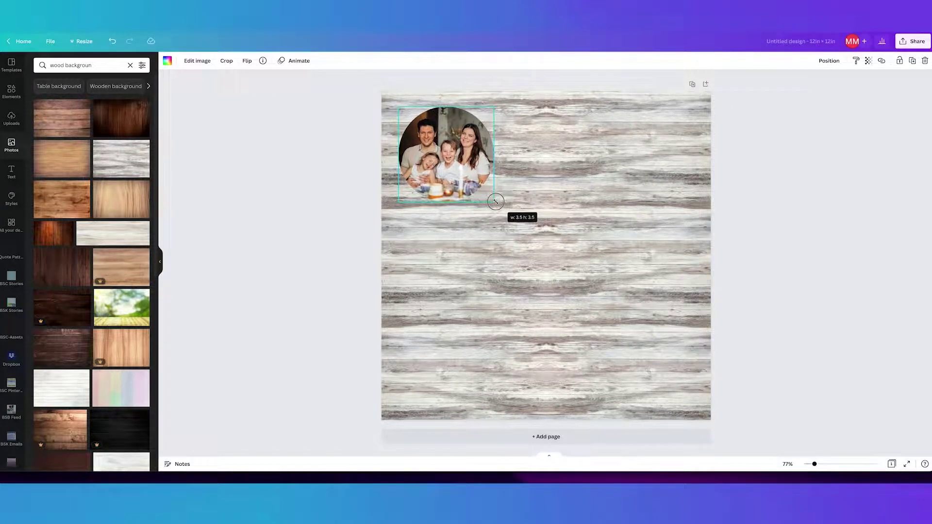
pyautogui.moveTo(495, 201); pyautogui.dragTo(495, 201)
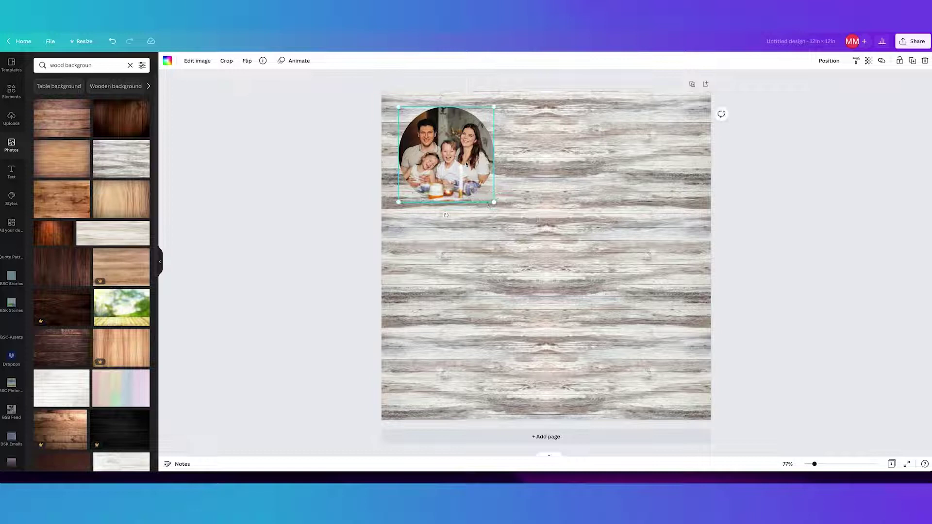
pyautogui.moveTo(461, 158); pyautogui.dragTo(451, 152)
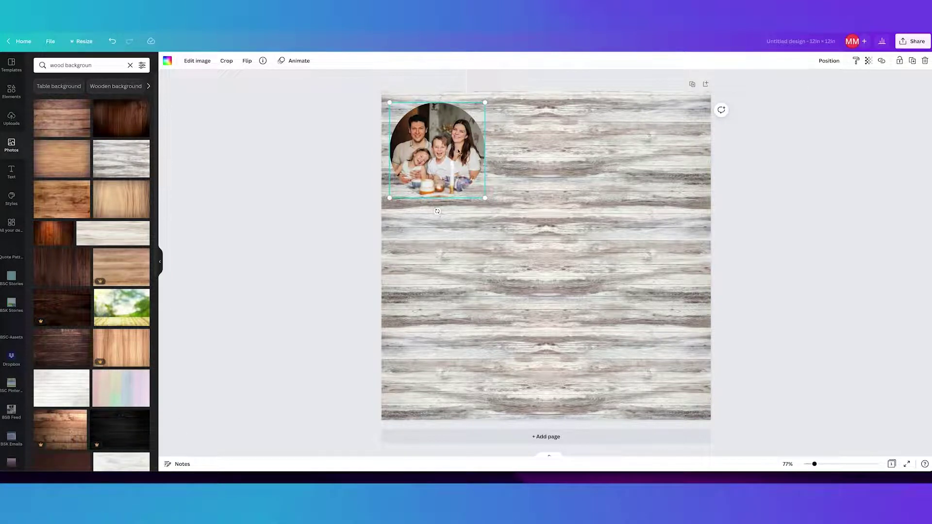
# Step: Duplicate the circular photo twice into a row along the page's upper edge, space the three evenly horizontally and centre the row
pyautogui.moveTo(457, 151); pyautogui.dragTo(666, 155)
pyautogui.keyDown('shift'); pyautogui.click(563, 134); pyautogui.keyUp('shift')
pyautogui.keyDown('shift'); pyautogui.click(454, 139); pyautogui.keyUp('shift')
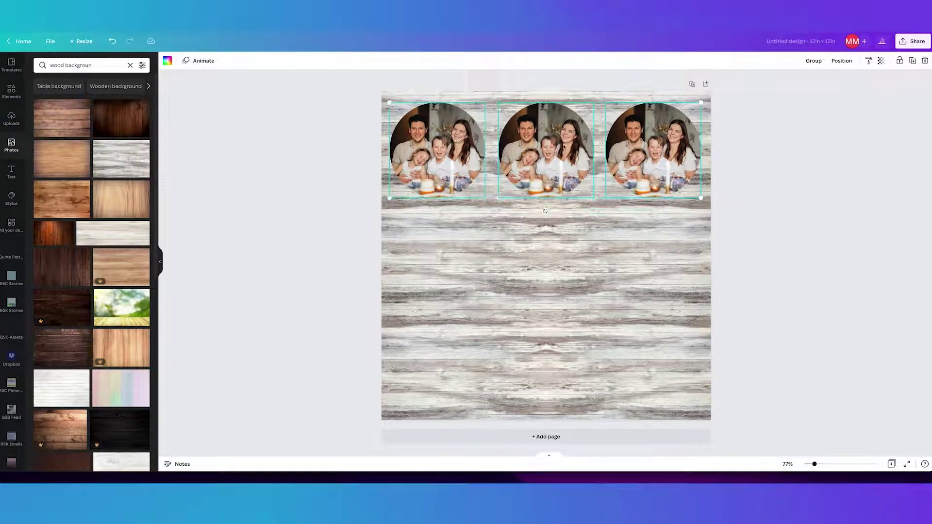
pyautogui.click(841, 60)
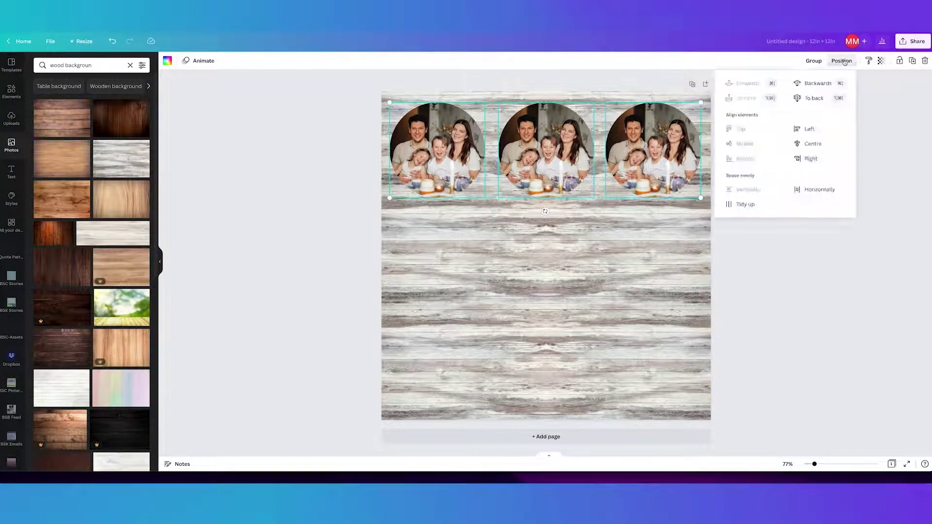
pyautogui.click(818, 191)
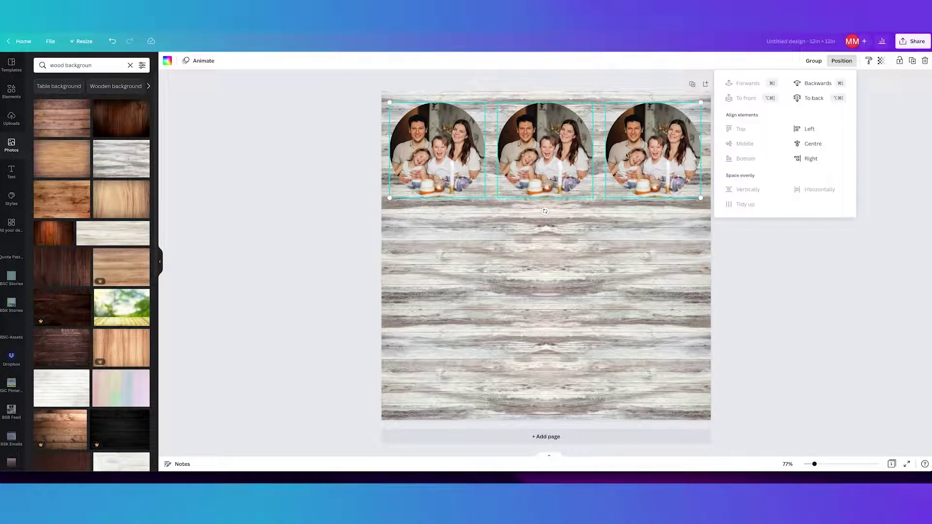
pyautogui.moveTo(655, 157); pyautogui.dragTo(666, 170)
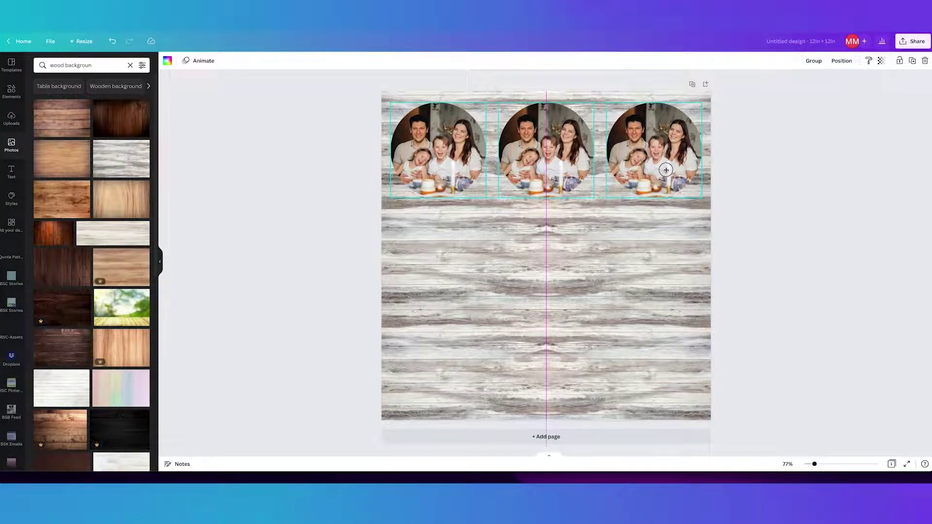
pyautogui.moveTo(666, 170); pyautogui.dragTo(665, 172)
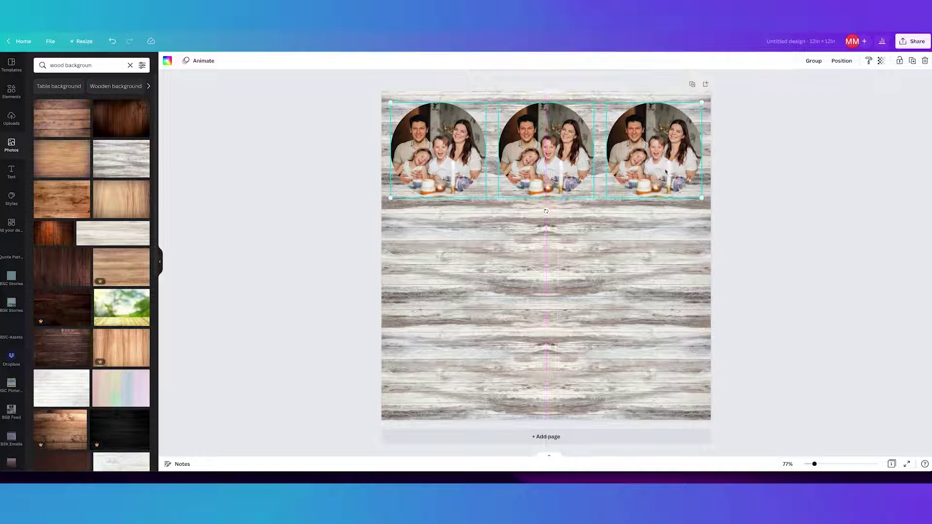
# Step: Undo the centring, even spacing and duplication so only the original circular photo remains
pyautogui.hotkey('ctrl', 'z')
pyautogui.hotkey('ctrl', 'z')
pyautogui.hotkey('ctrl', 'z')
pyautogui.hotkey('ctrl', 'z')
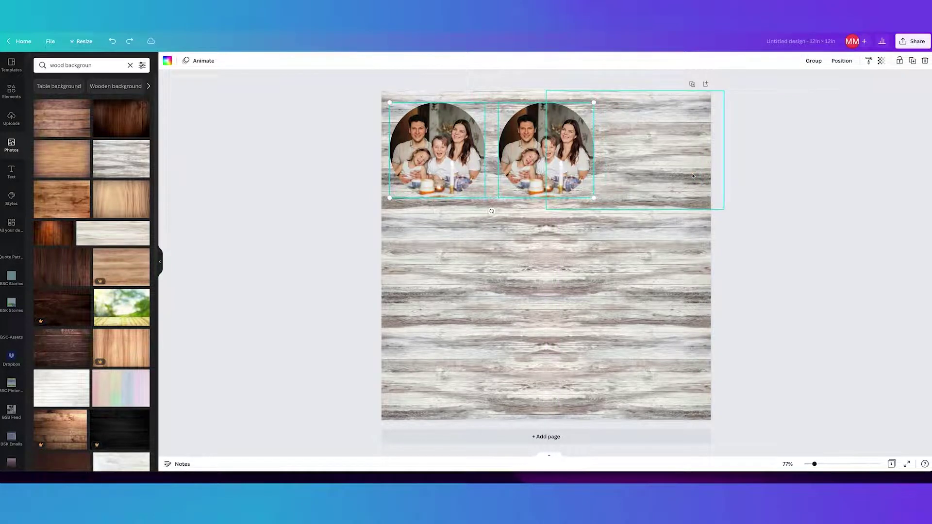
pyautogui.click(371, 186)
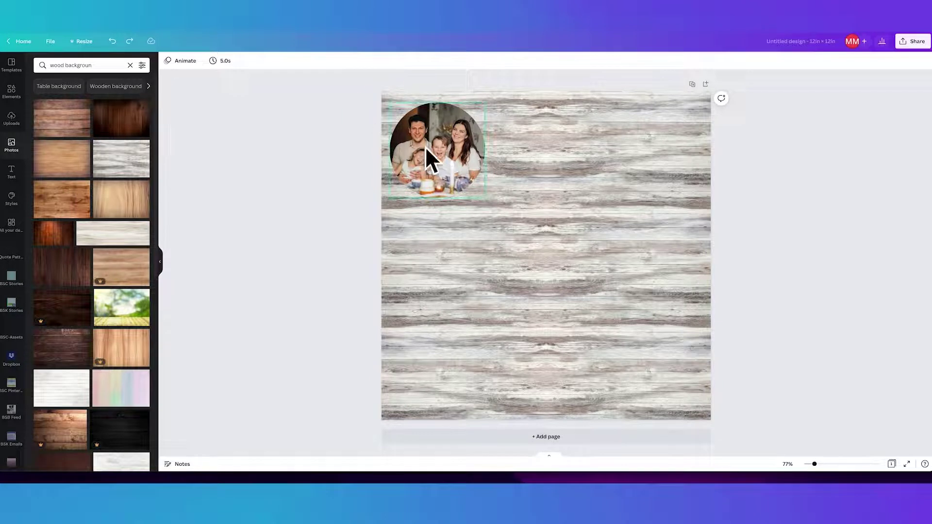
# Step: Search the photo library for circle and look through the results for a plain circle
pyautogui.click(103, 66)
pyautogui.moveTo(103, 66); pyautogui.dragTo(38, 64)
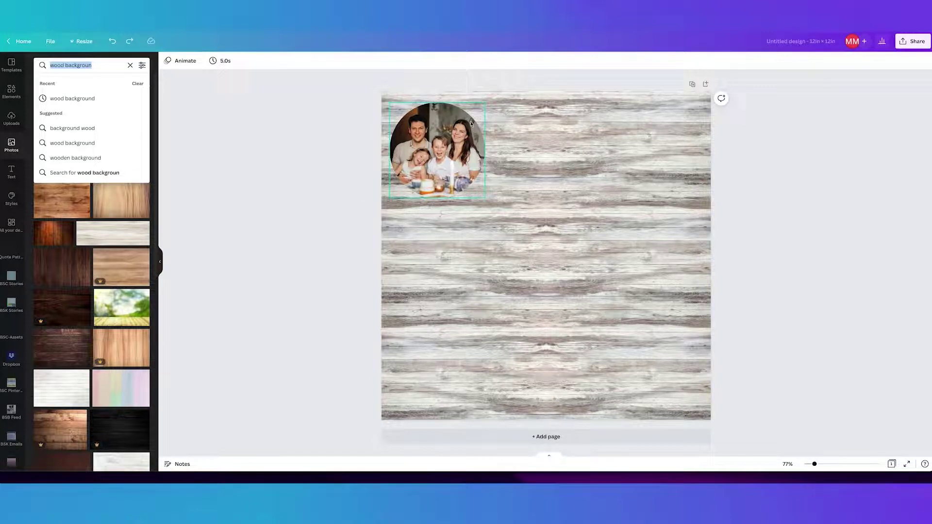
pyautogui.write('circle')
pyautogui.press('Return')
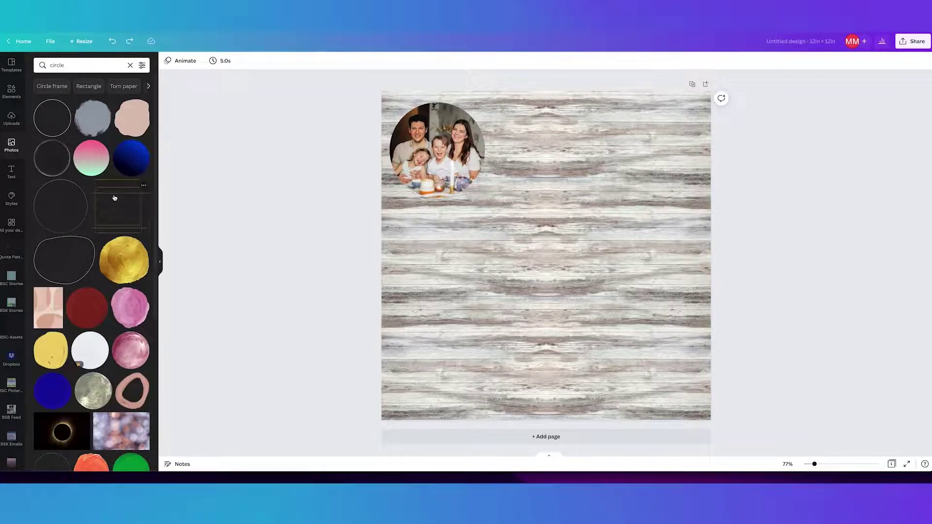
pyautogui.scroll(-3, 92, 145)
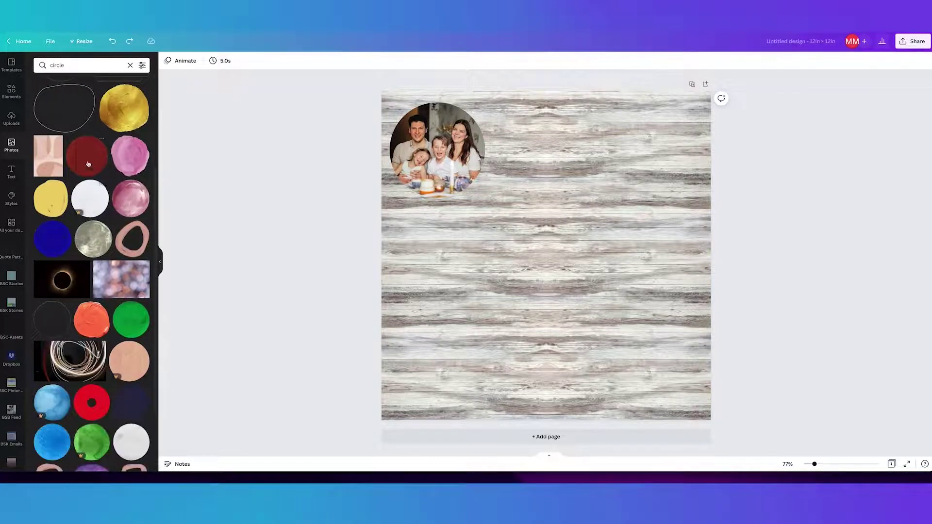
pyautogui.scroll(2, 90, 165)
pyautogui.scroll(-3, 94, 172)
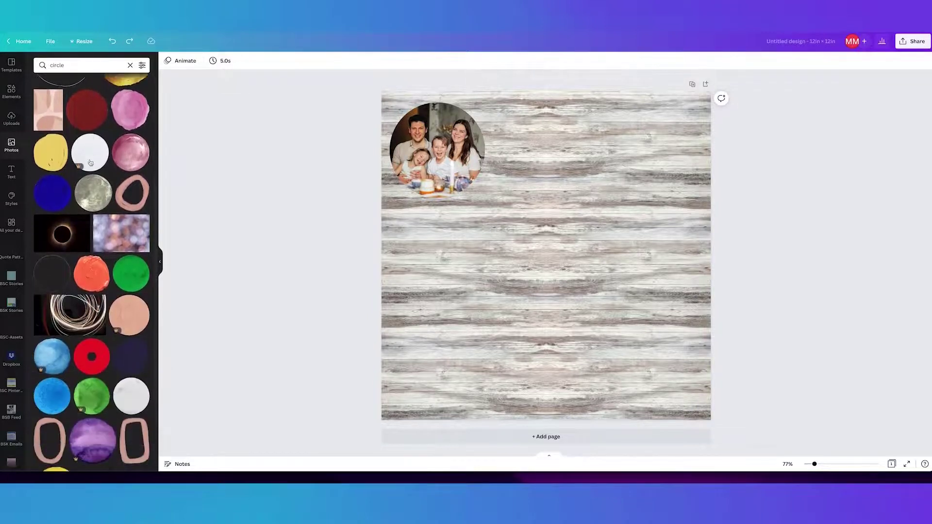
pyautogui.scroll(5, 92, 170)
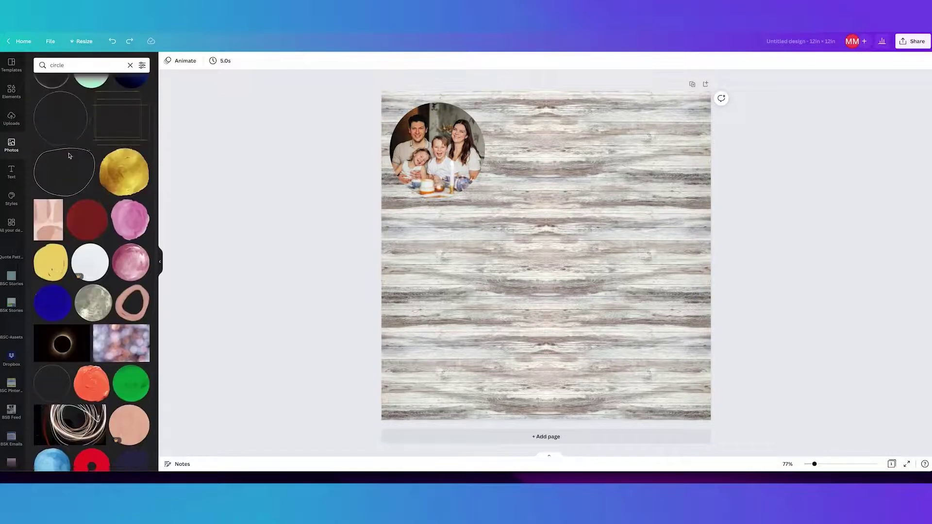
# Step: Search the elements library for circle
pyautogui.click(11, 91)
pyautogui.click(74, 68)
pyautogui.doubleClick(74, 68)
pyautogui.write('circle')
pyautogui.press('Return')
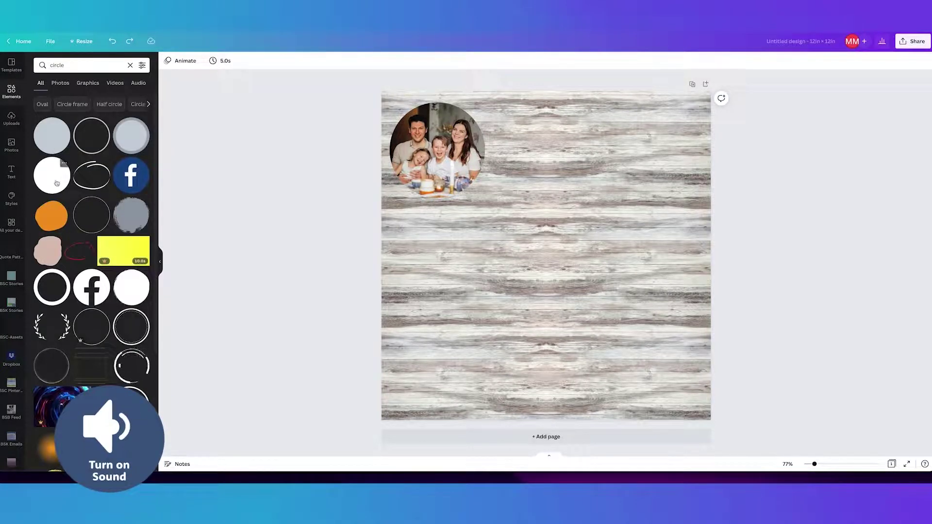
# Step: Add the solid white circle to the page, try the photo's near-black and tan colours on it, and set it to white
pyautogui.click(57, 183)
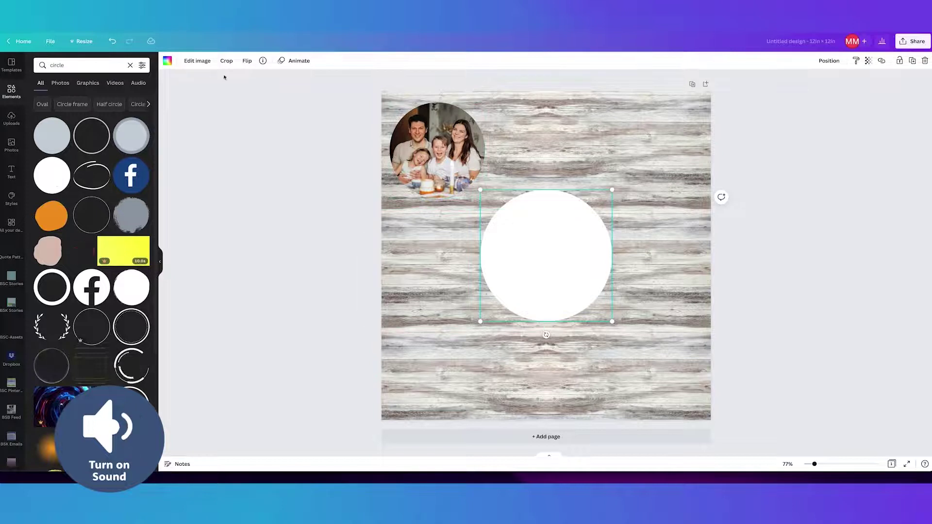
pyautogui.click(166, 63)
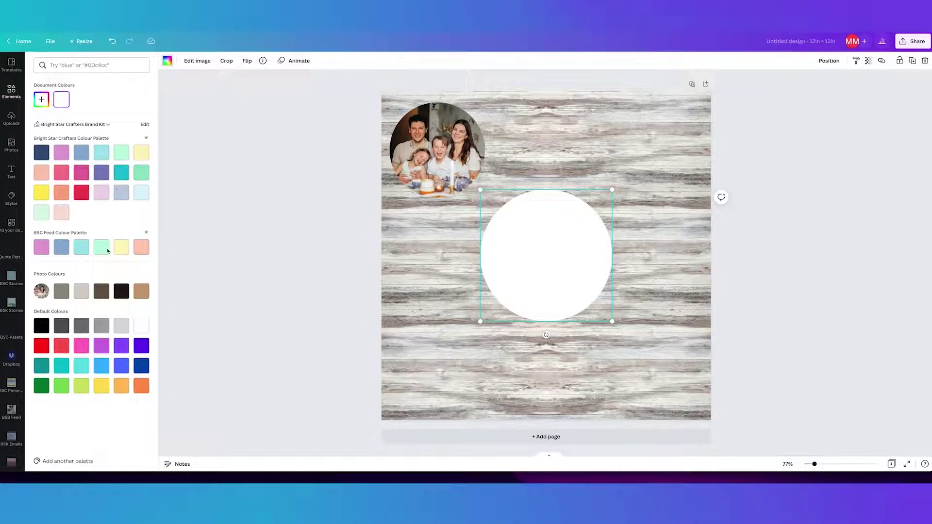
pyautogui.click(121, 292)
pyautogui.click(141, 291)
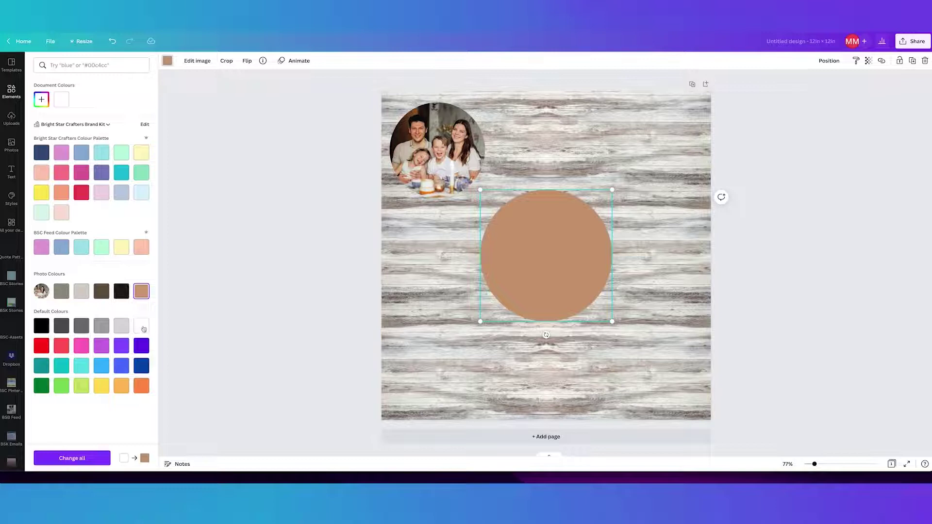
pyautogui.click(143, 328)
# Step: Place the white circle behind the circular family photo and shrink it to a size slightly larger than the photo
pyautogui.moveTo(499, 223); pyautogui.dragTo(422, 147)
pyautogui.click(829, 61)
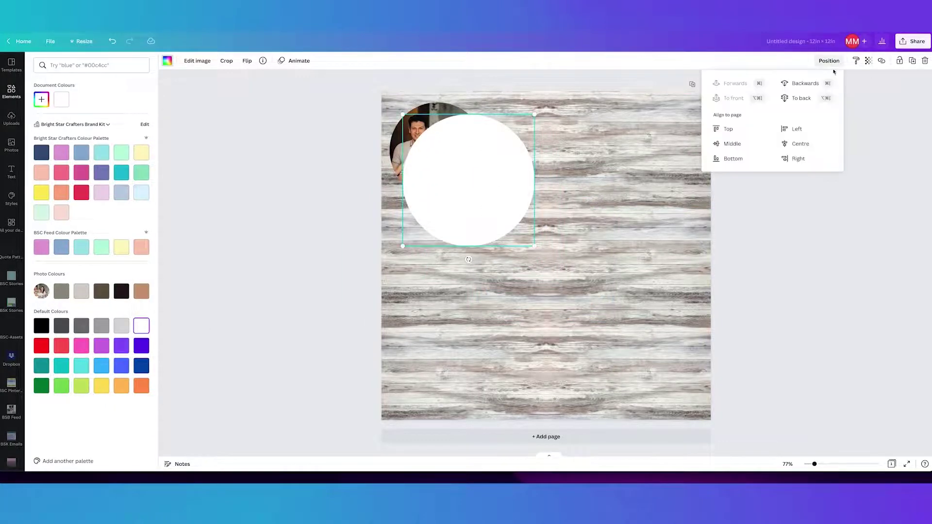
pyautogui.click(808, 84)
pyautogui.moveTo(505, 217); pyautogui.dragTo(477, 194)
pyautogui.moveTo(516, 229); pyautogui.dragTo(503, 194)
# Step: Align the family photo and the white circle with each other at the middle and centre, forming an even border
pyautogui.moveTo(380, 96); pyautogui.dragTo(567, 134)
pyautogui.click(366, 127)
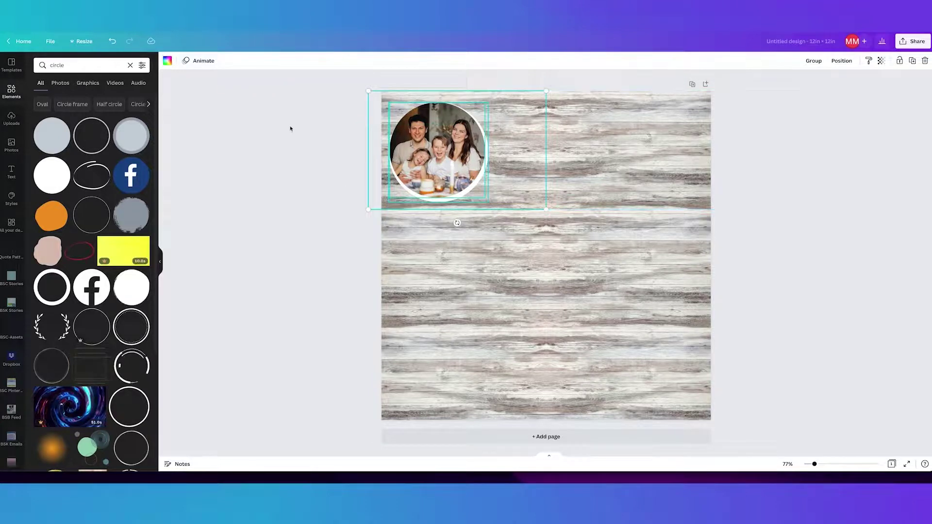
pyautogui.click(512, 119)
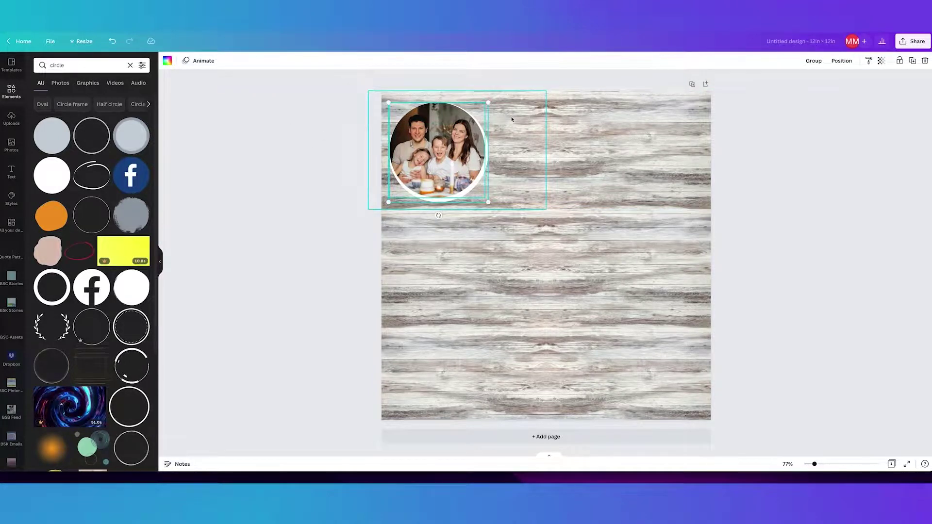
pyautogui.click(844, 63)
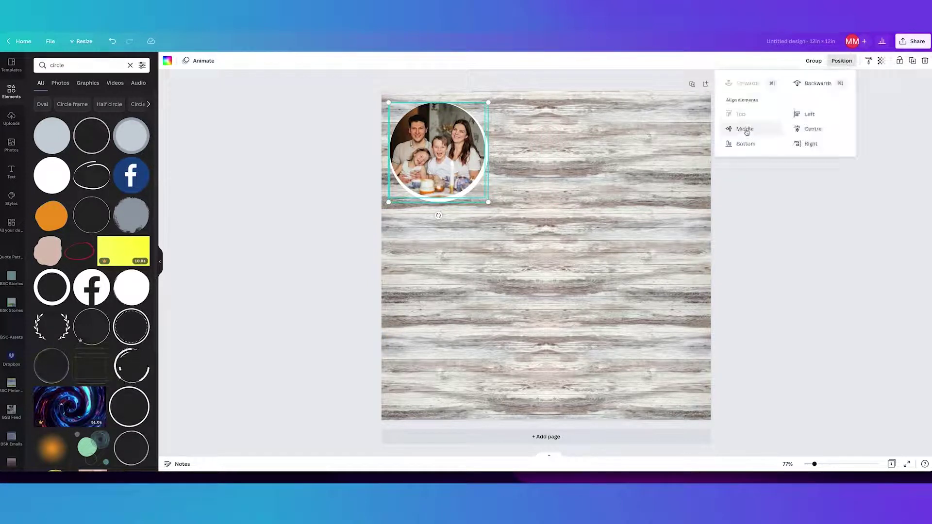
pyautogui.click(748, 130)
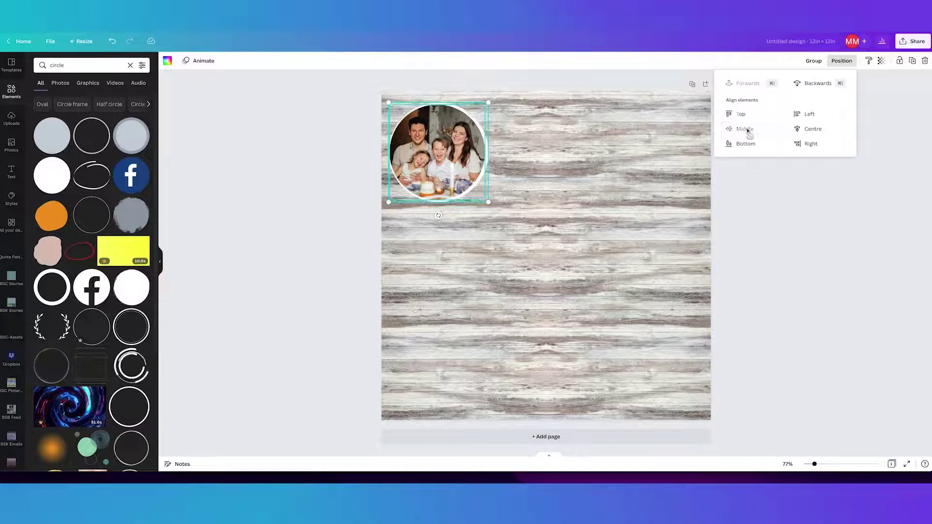
pyautogui.click(813, 129)
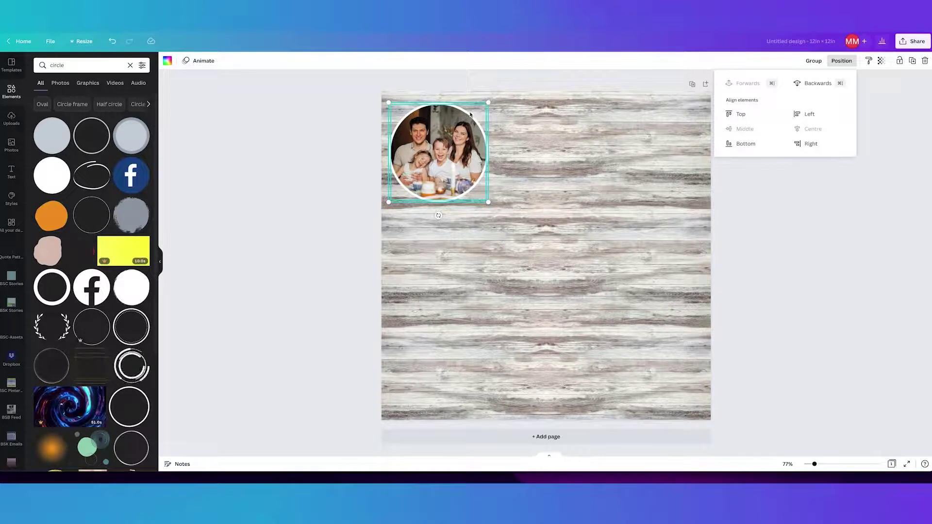
pyautogui.click(344, 108)
pyautogui.click(322, 115)
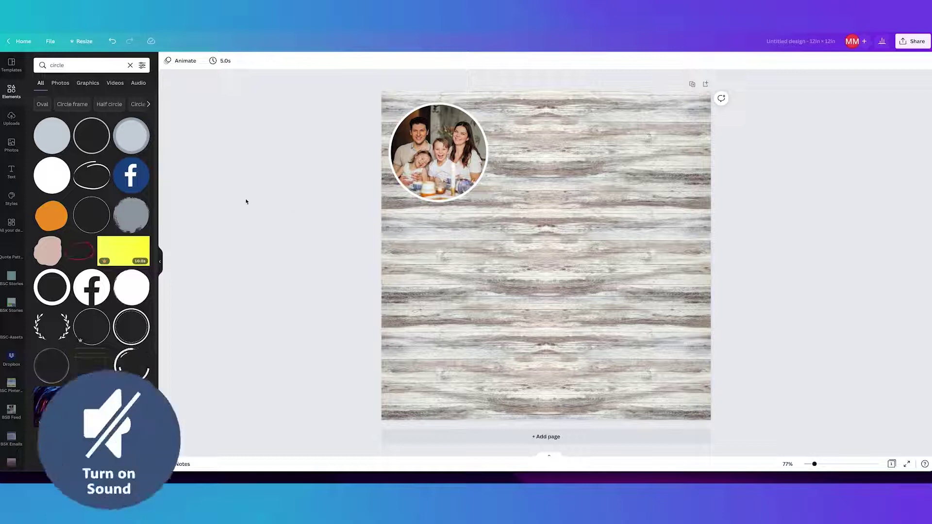
# Step: Browse the ready-made font combinations and add the green neon CHEERS! text to the page
pyautogui.click(11, 171)
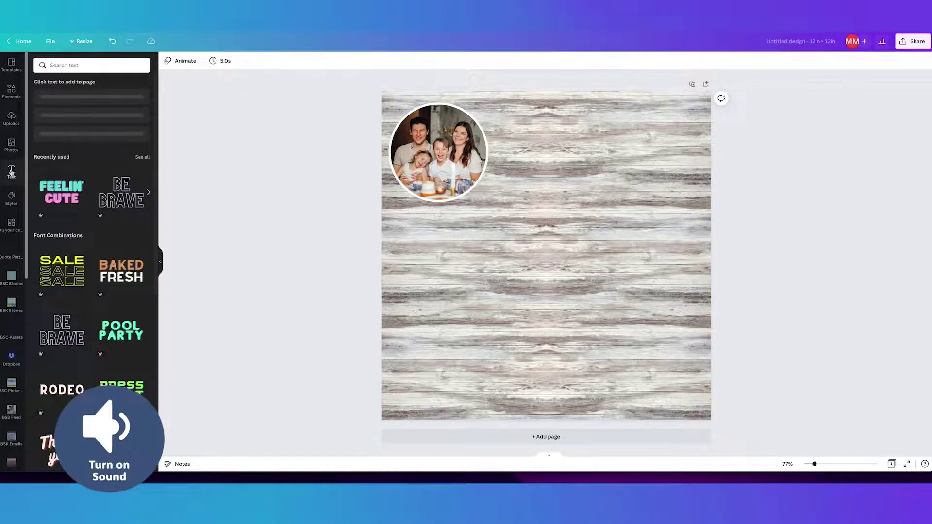
pyautogui.scroll(-2, 122, 256)
pyautogui.scroll(-6, 123, 256)
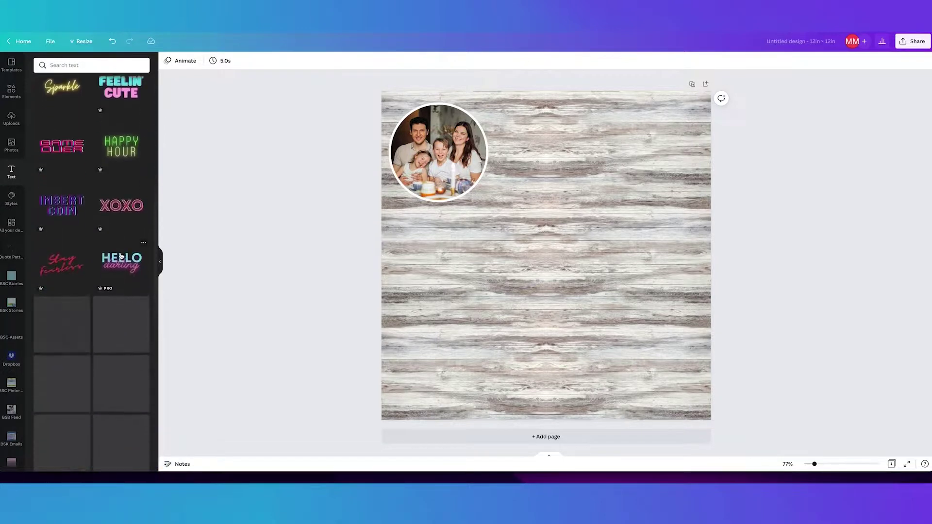
pyautogui.scroll(-4, 122, 256)
pyautogui.scroll(-2, 108, 264)
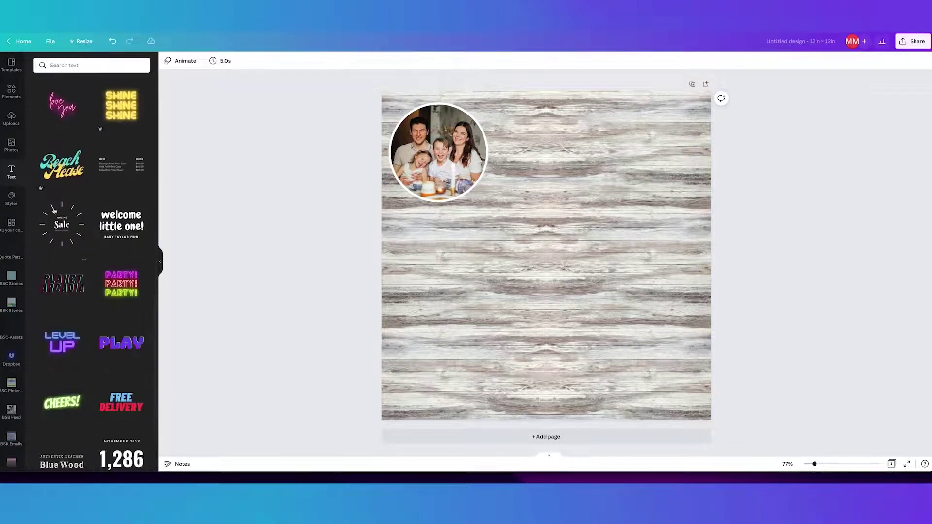
pyautogui.scroll(-5, 124, 263)
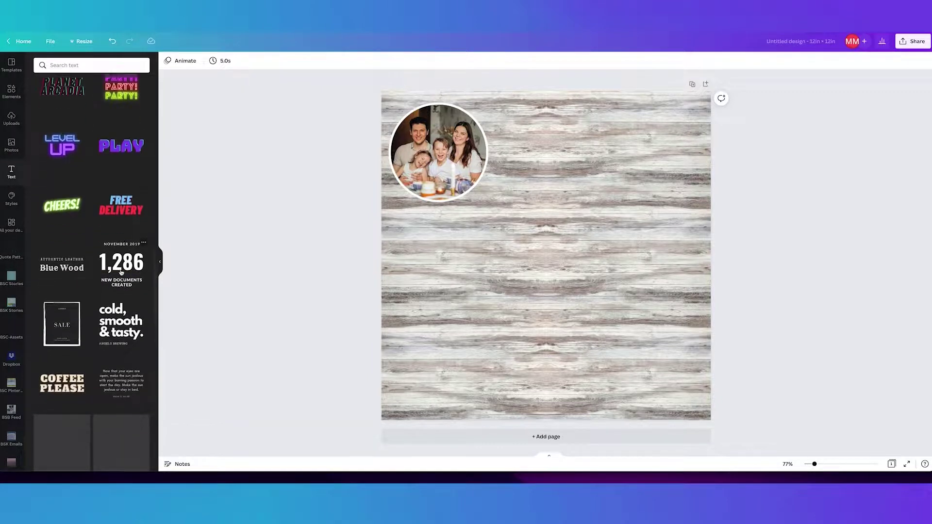
pyautogui.scroll(2, 121, 272)
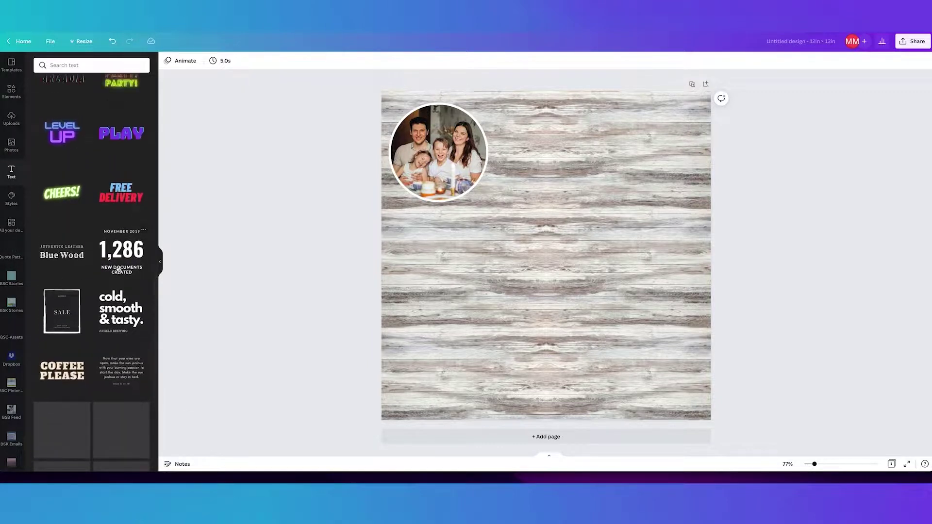
pyautogui.click(62, 192)
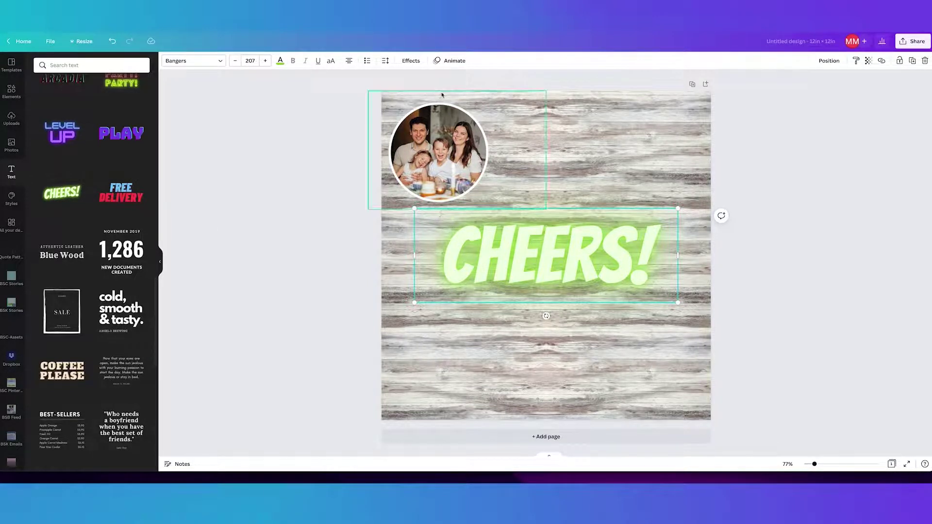
# Step: Try the Shadow, Echo and Lift effects on the CHEERS! text and set its style to None
pyautogui.click(411, 61)
pyautogui.click(90, 111)
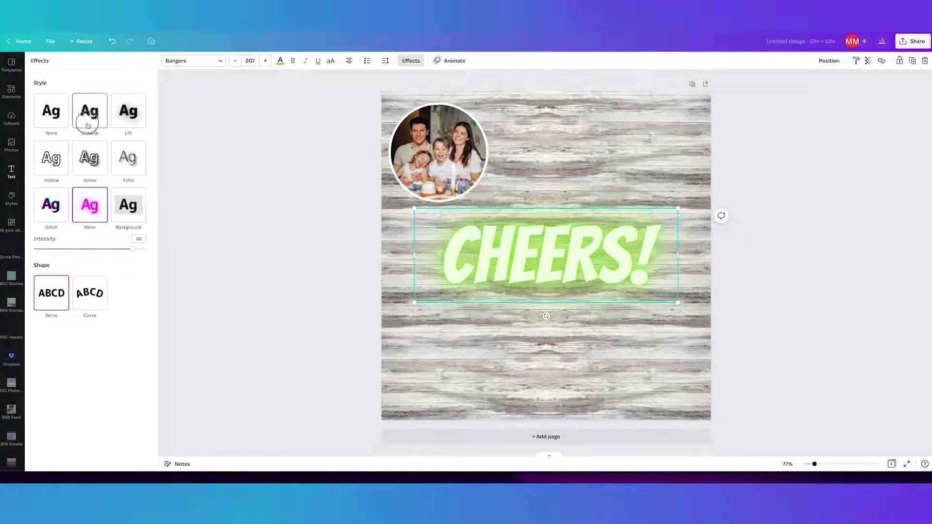
pyautogui.click(51, 111)
pyautogui.click(128, 158)
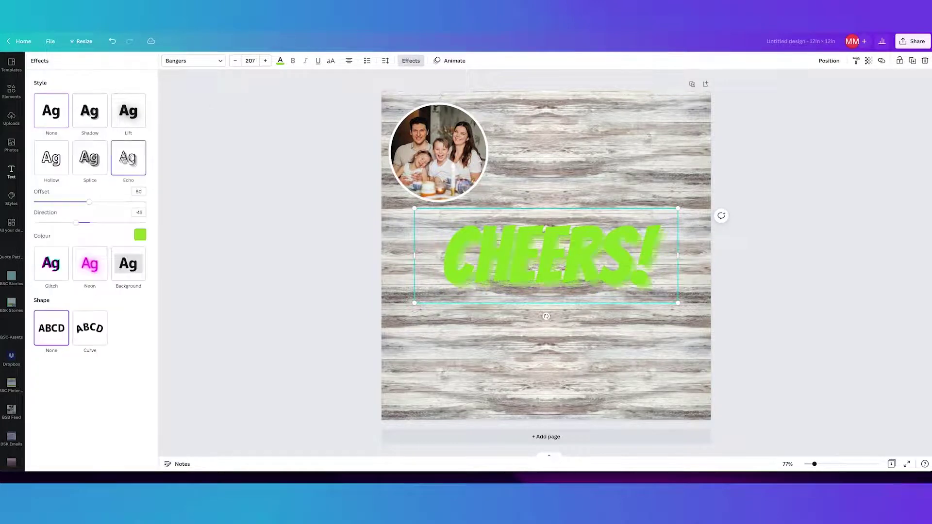
pyautogui.click(128, 111)
pyautogui.click(90, 111)
pyautogui.click(54, 116)
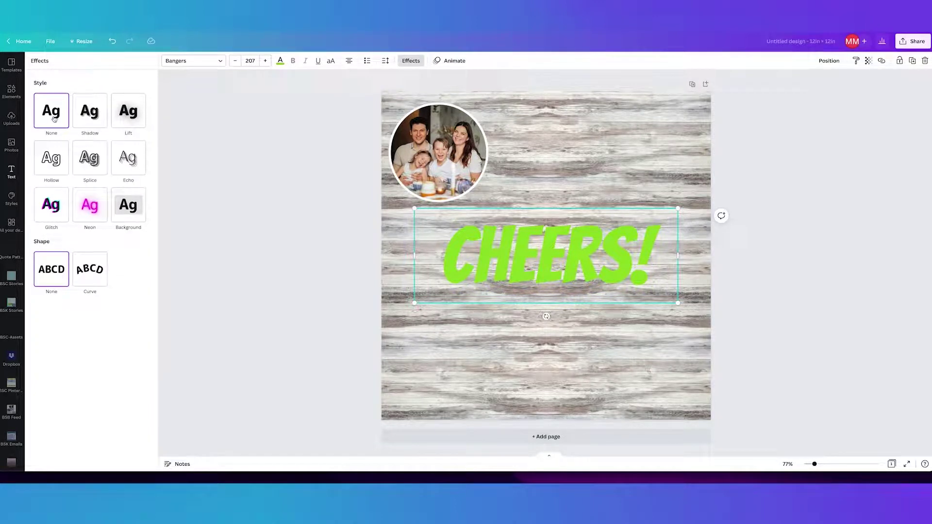
# Step: Try the Curve shape on the CHEERS! text with a lower curve amount, and return its shape to None
pyautogui.click(91, 270)
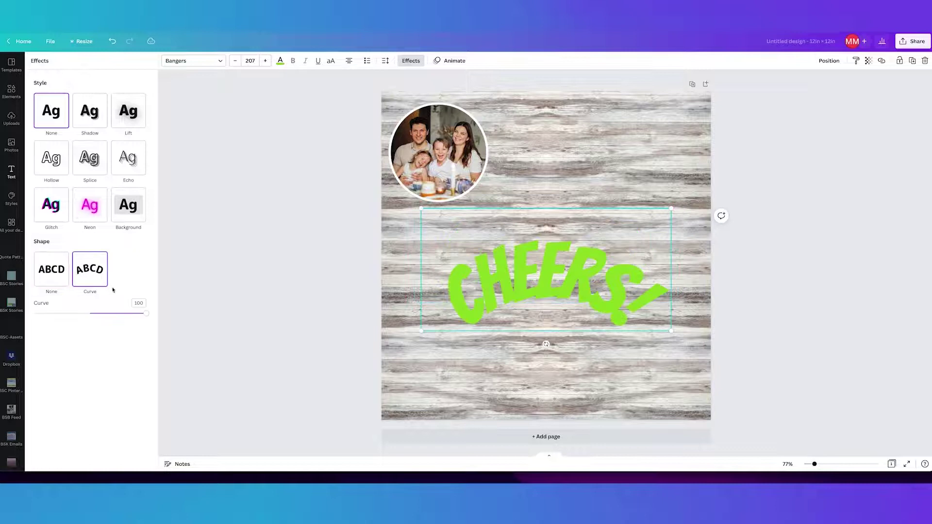
pyautogui.moveTo(146, 313); pyautogui.dragTo(113, 314)
pyautogui.click(52, 269)
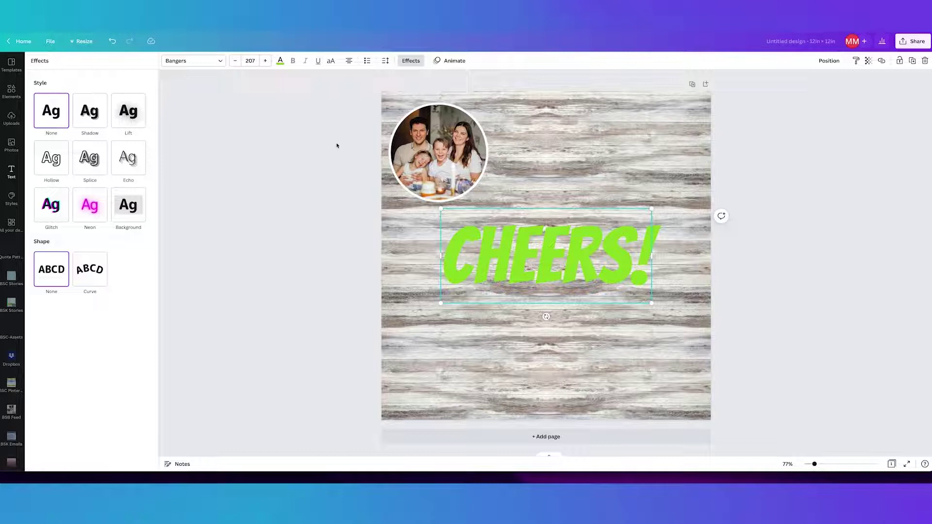
# Step: Curve the CHEERS! text, move it over the upper edge of the family photo and shrink it to about font size 105
pyautogui.click(90, 269)
pyautogui.moveTo(575, 260); pyautogui.dragTo(476, 83)
pyautogui.moveTo(532, 151); pyautogui.dragTo(485, 177)
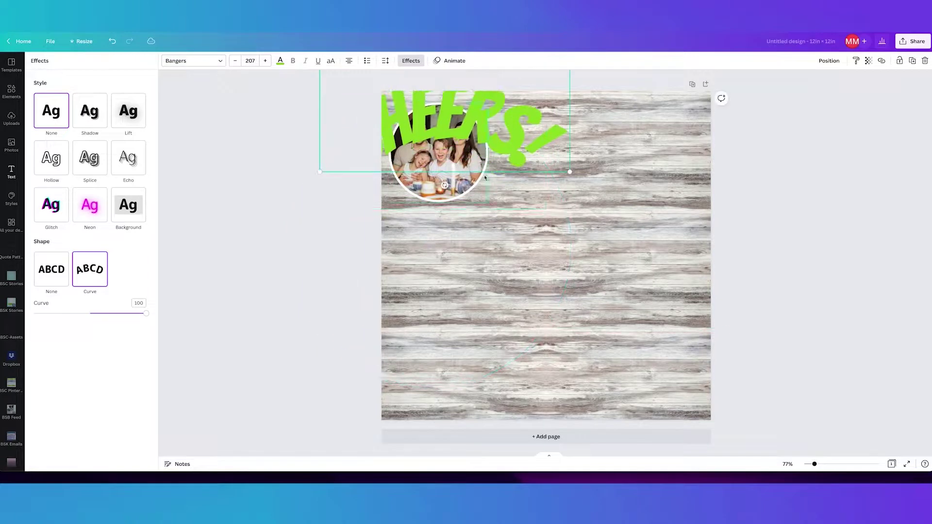
pyautogui.moveTo(569, 171); pyautogui.dragTo(476, 127)
# Step: Try near-black and white colours on the curved CHEERS! text, and delete the text from the page
pyautogui.click(281, 61)
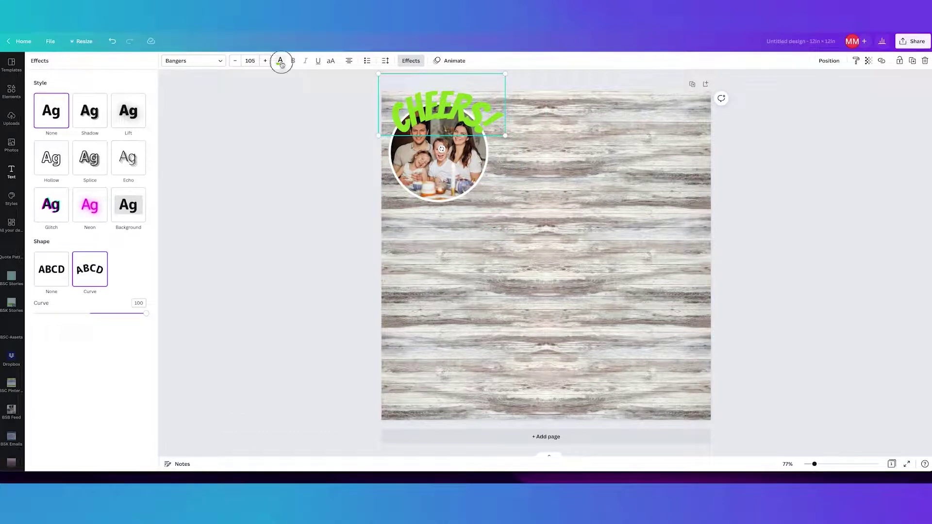
pyautogui.click(121, 290)
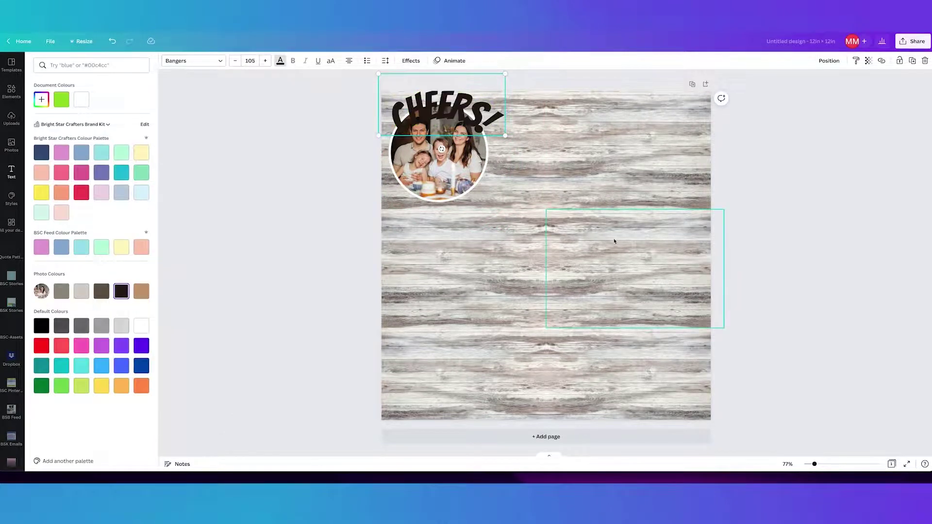
pyautogui.click(141, 325)
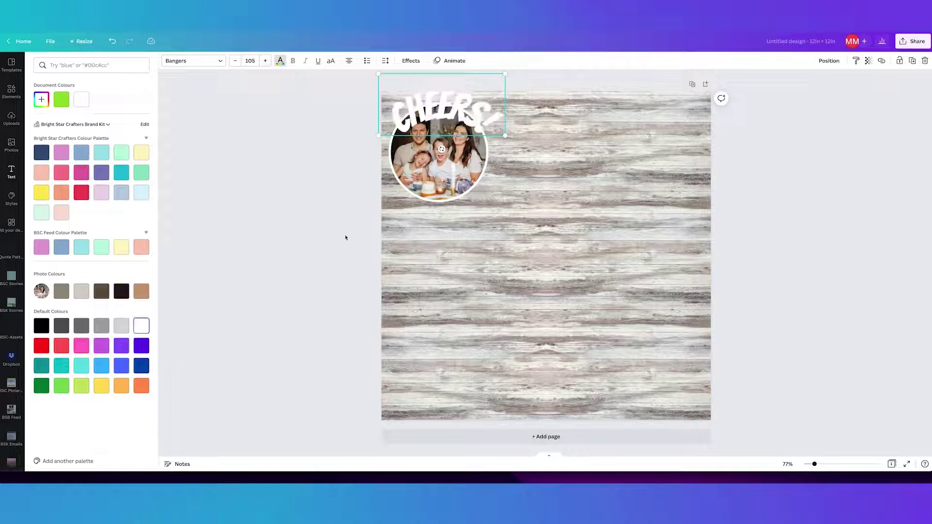
pyautogui.press('Delete')
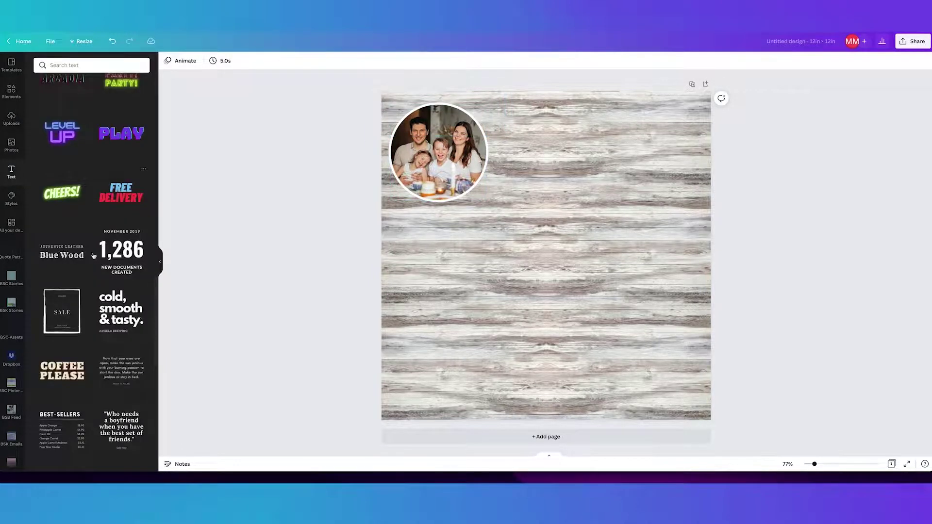
# Step: Look through more of the ready-made font combinations for a suitable text design
pyautogui.scroll(-5, 107, 294)
pyautogui.scroll(-4, 106, 295)
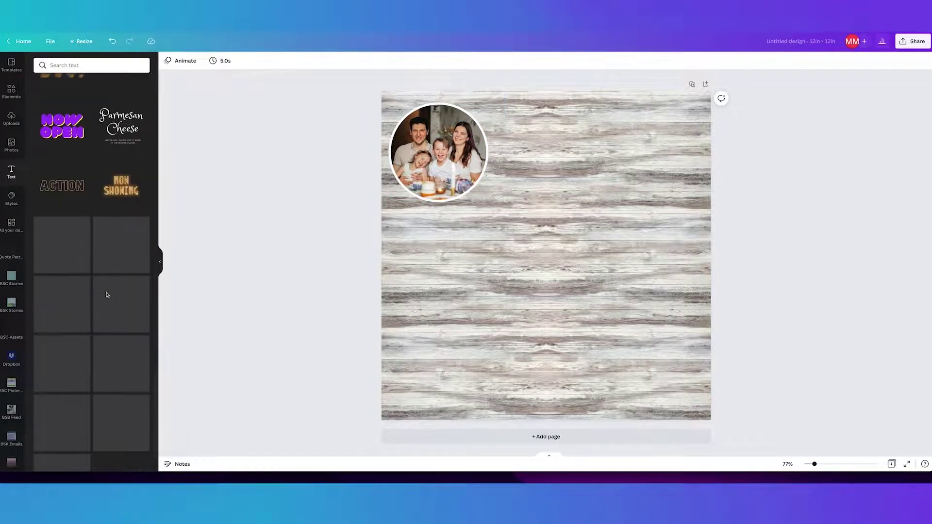
pyautogui.scroll(-5, 109, 274)
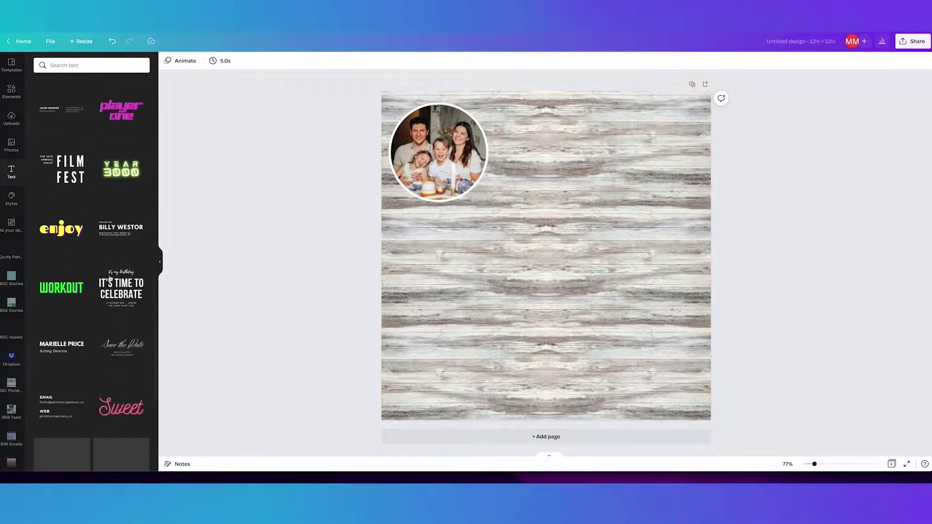
pyautogui.scroll(-7, 116, 289)
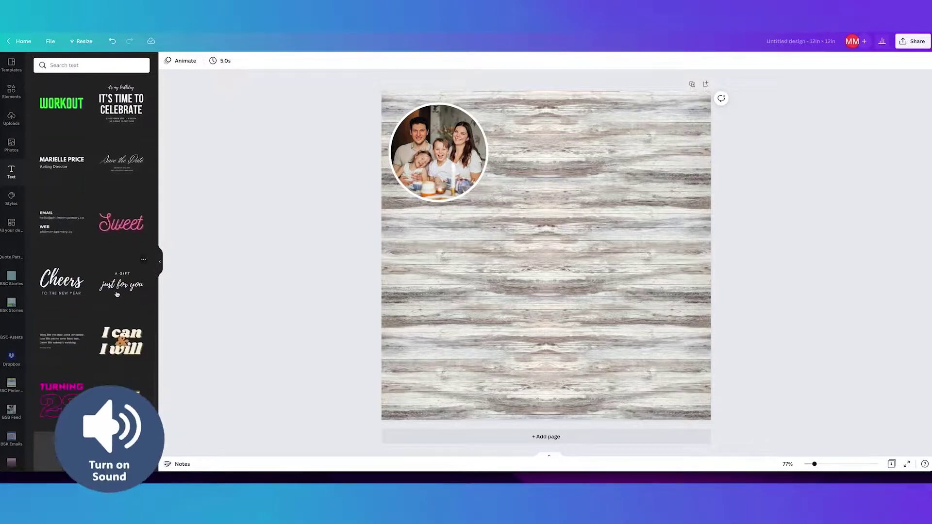
pyautogui.scroll(-10, 114, 280)
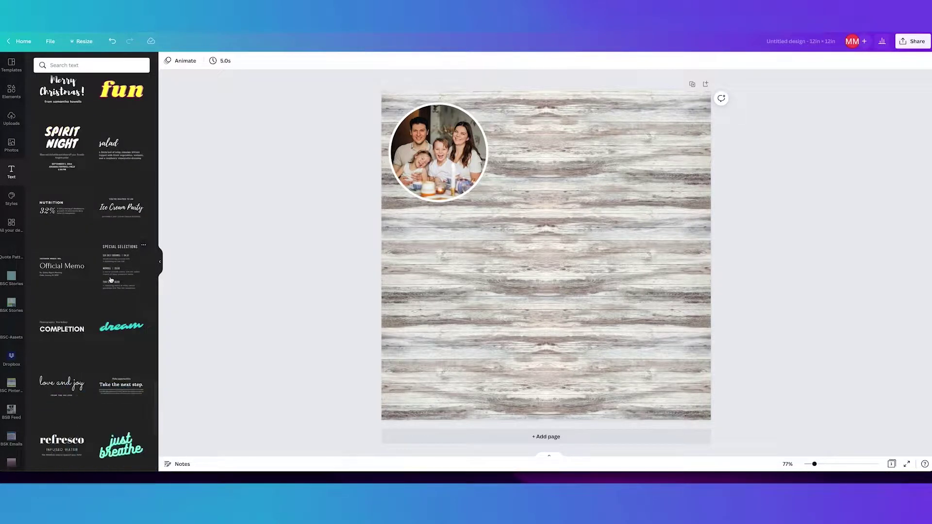
pyautogui.scroll(-2, 103, 274)
pyautogui.scroll(15, 103, 274)
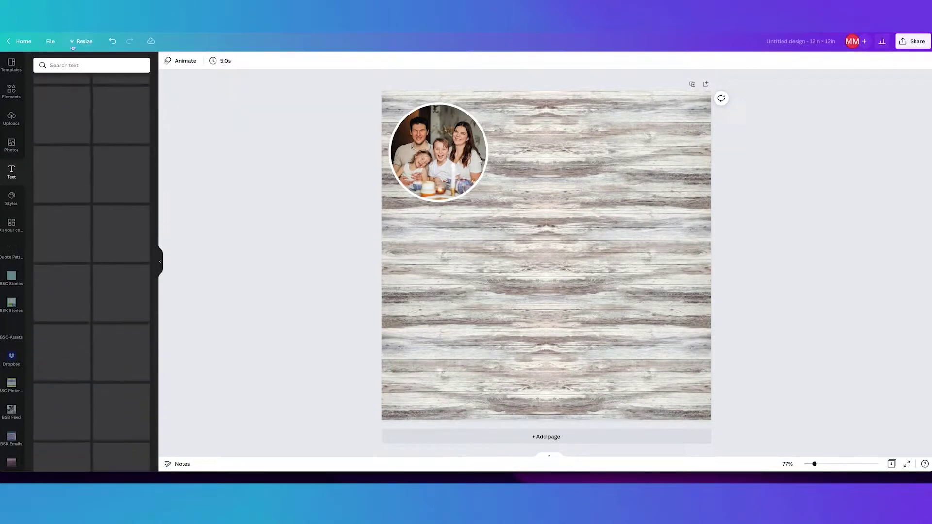
# Step: Search the text library for birthday and add the two-line design with a script Happy Birthday above a name in capitals
pyautogui.click(71, 63)
pyautogui.write('blrthday')
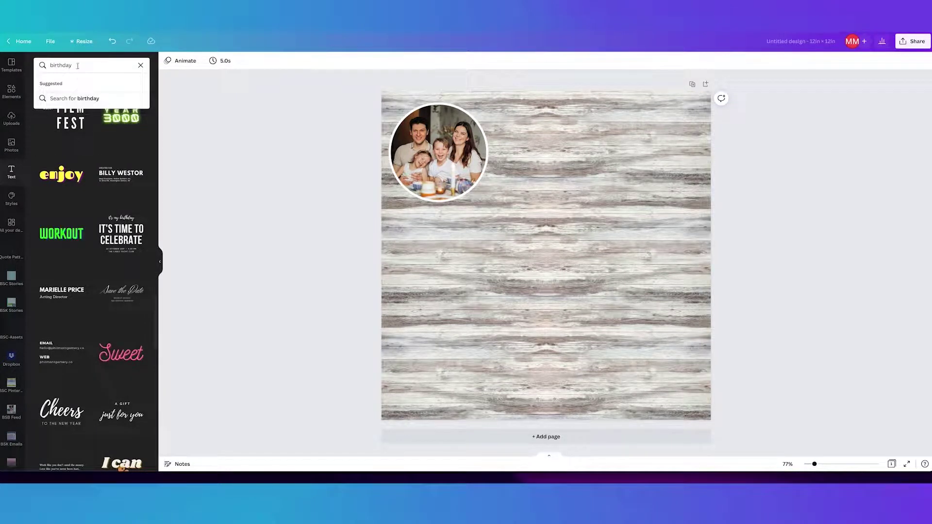
pyautogui.press('Return')
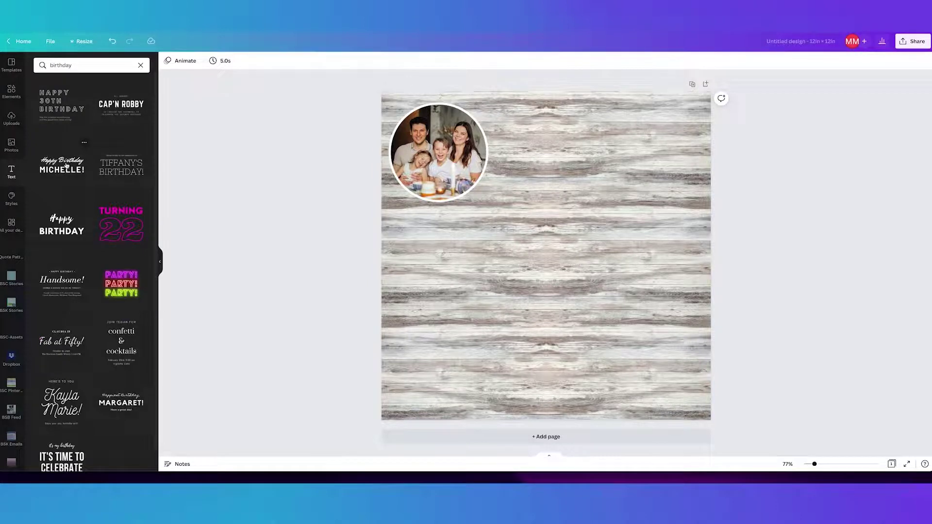
pyautogui.click(72, 162)
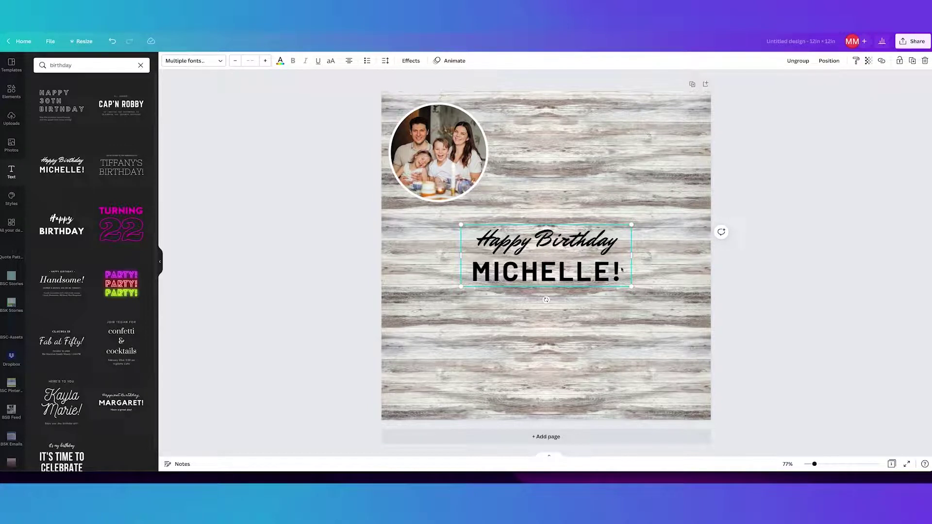
# Step: Replace the script Happy Birthday line of the text design with "Thanks for coming to"
pyautogui.click(528, 241)
pyautogui.click(594, 281)
pyautogui.click(600, 244)
pyautogui.doubleClick(600, 244)
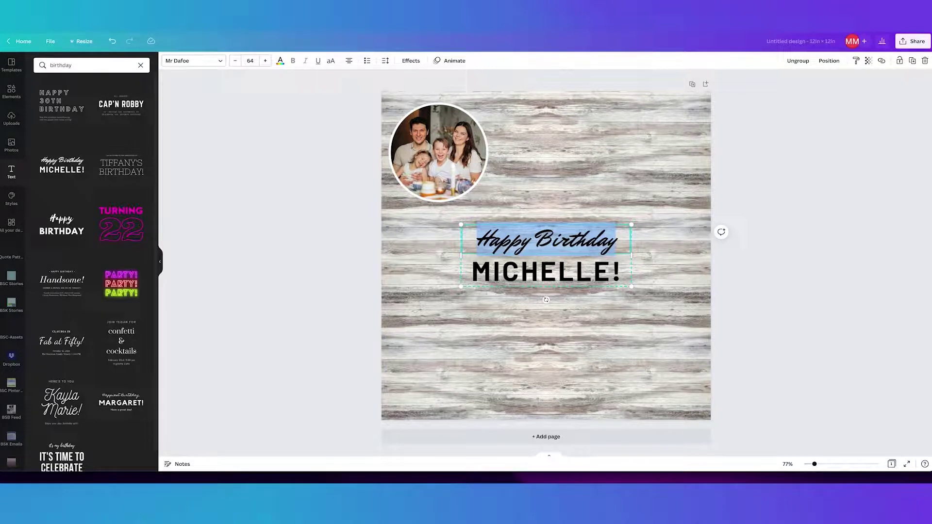
pyautogui.write('T')
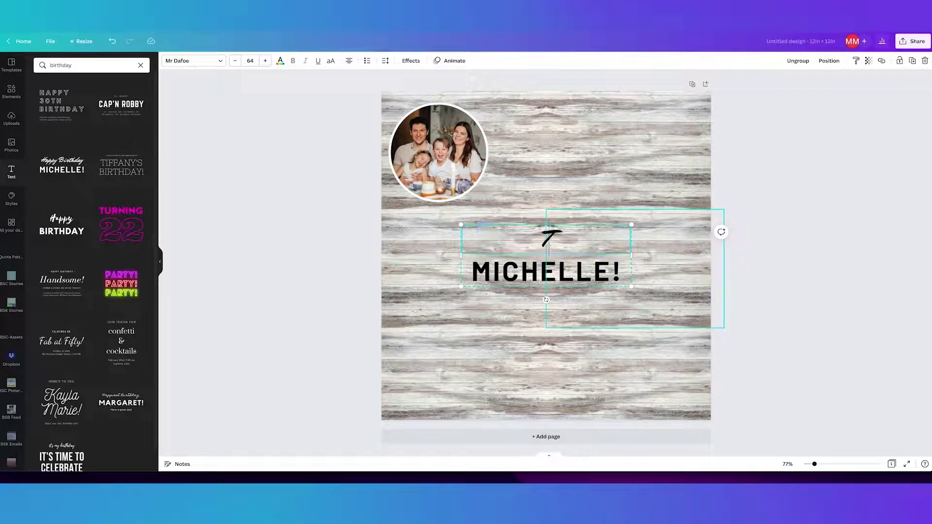
pyautogui.write('hanks')
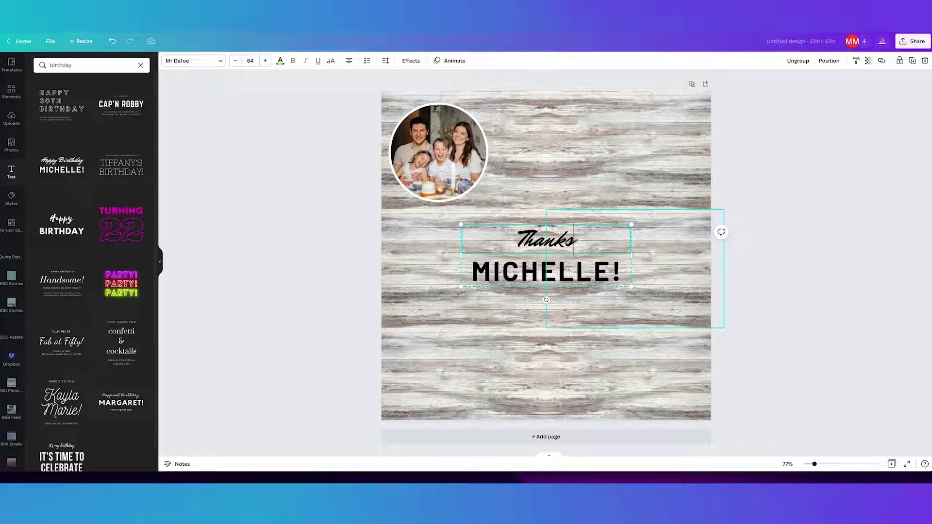
pyautogui.write(' for coming to')
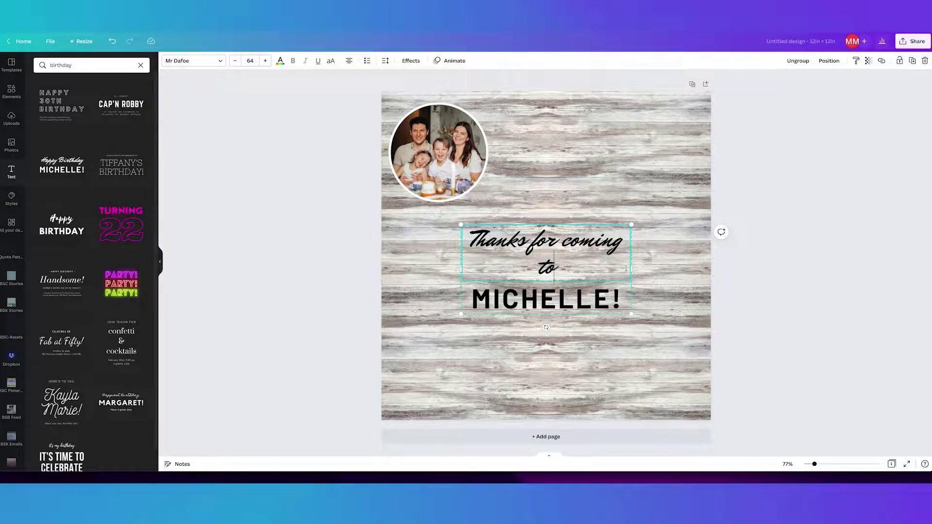
# Step: Reduce the script line to font size 61 and widen the text box slightly so the line fits in one row
pyautogui.moveTo(565, 265); pyautogui.dragTo(468, 229)
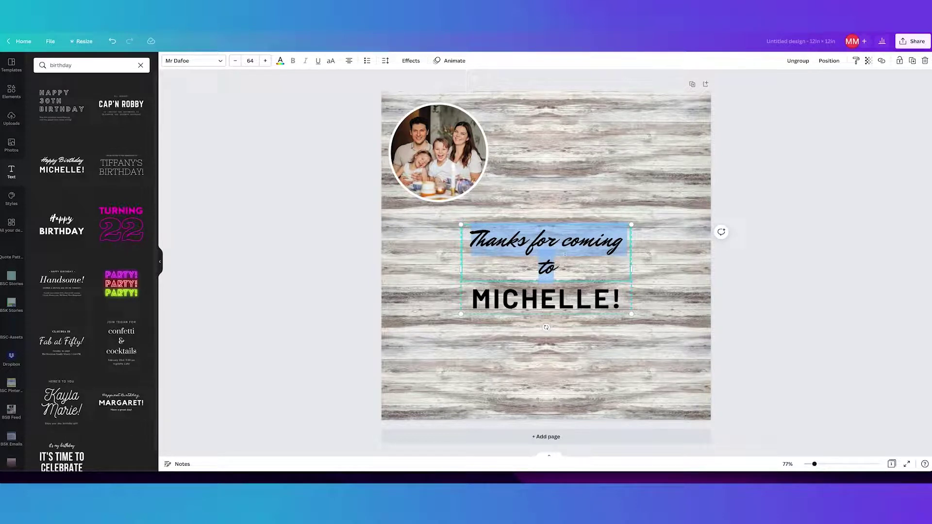
pyautogui.click(235, 61)
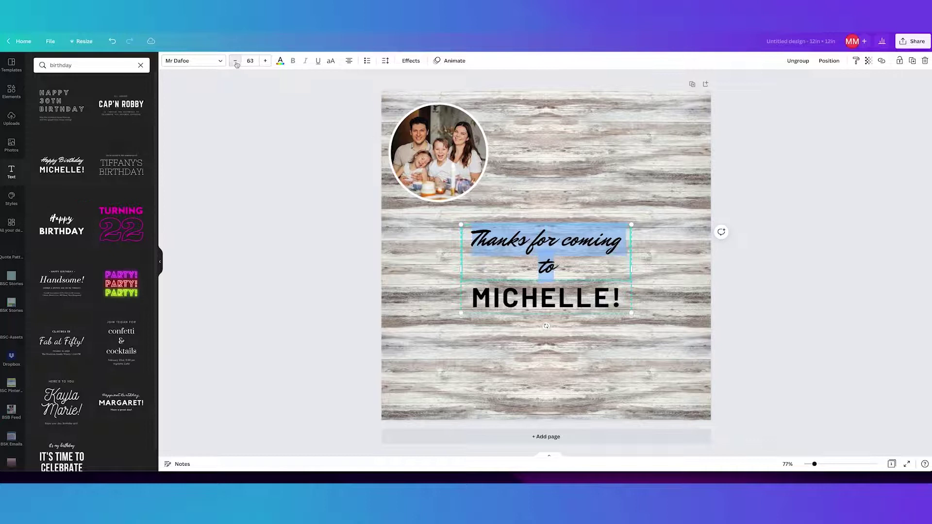
pyautogui.click(235, 61)
pyautogui.click(236, 61)
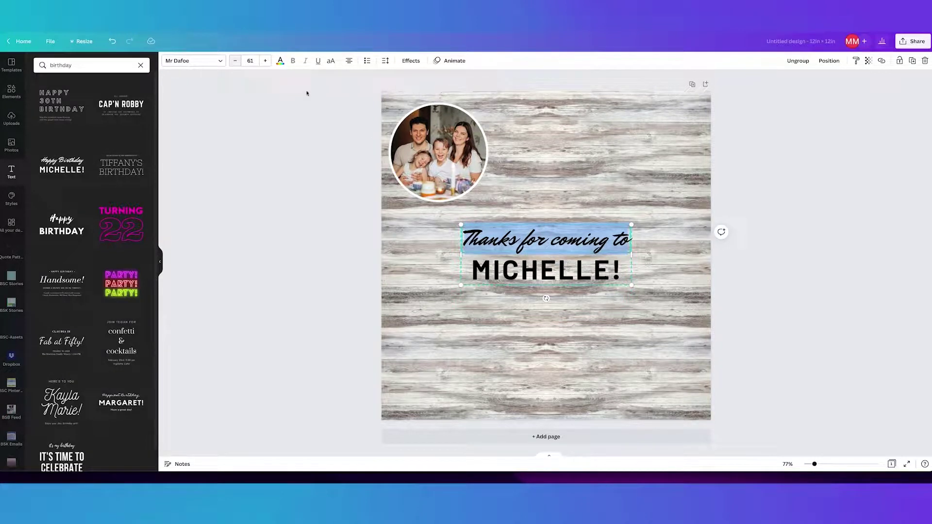
pyautogui.moveTo(631, 254)
pyautogui.mouseDown()
pyautogui.moveTo(697, 253)
pyautogui.moveTo(640, 252)
pyautogui.mouseUp()
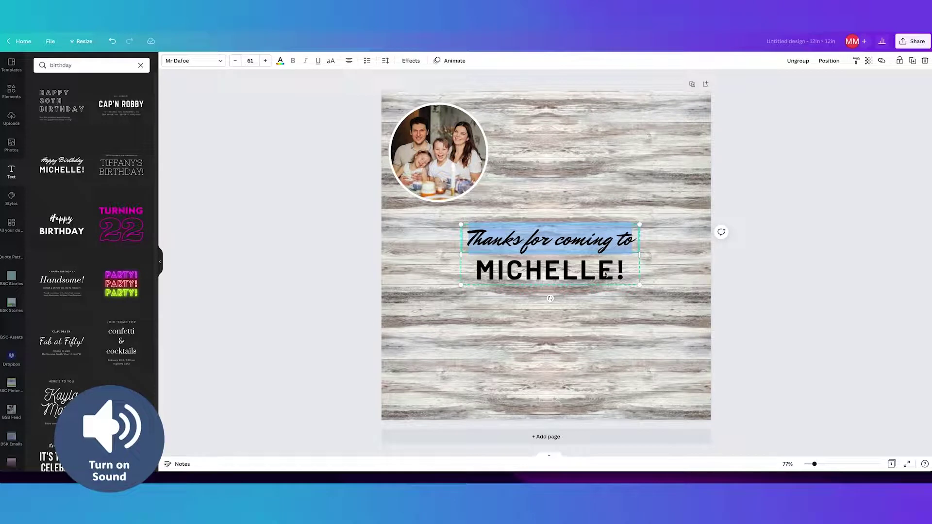
# Step: Replace the capitals line with the birthday child's name in possessive form followed by PARTY, and widen the box to fit one row
pyautogui.doubleClick(626, 266)
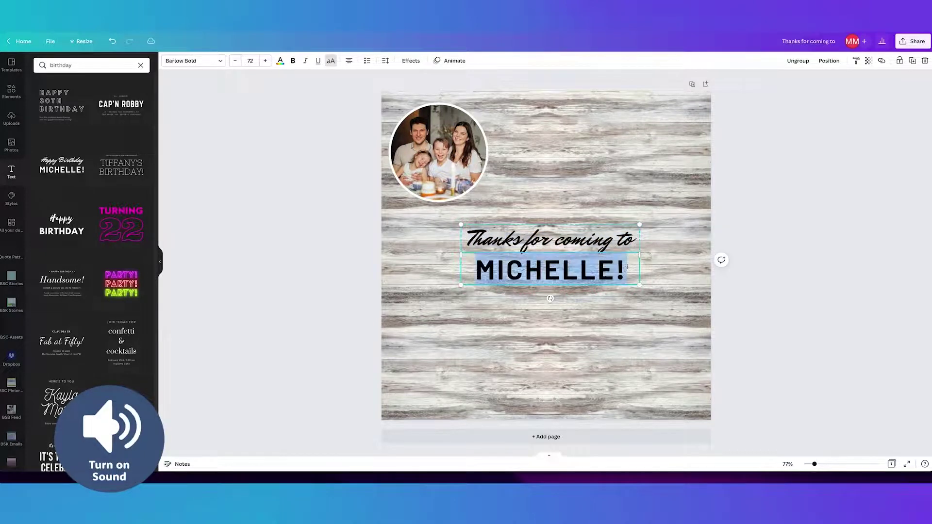
pyautogui.write('JAC')
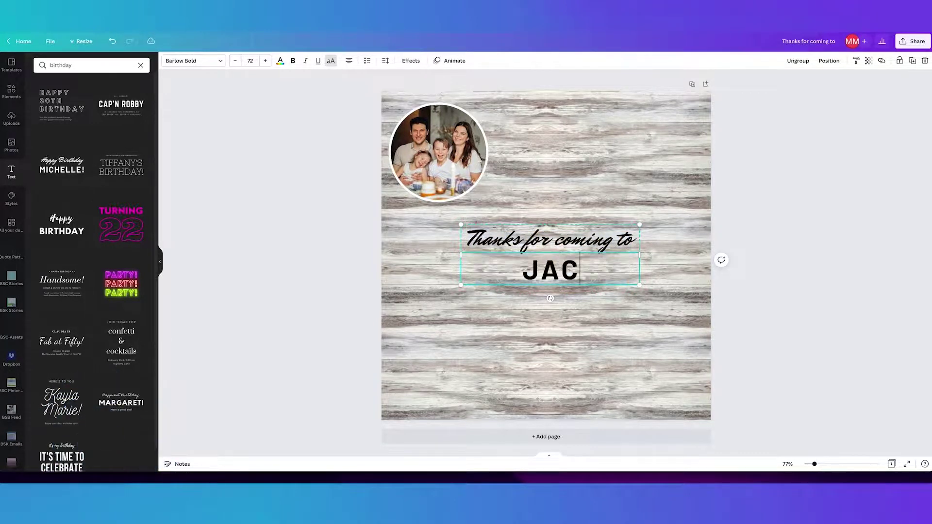
pyautogui.write("K'S PARTY")
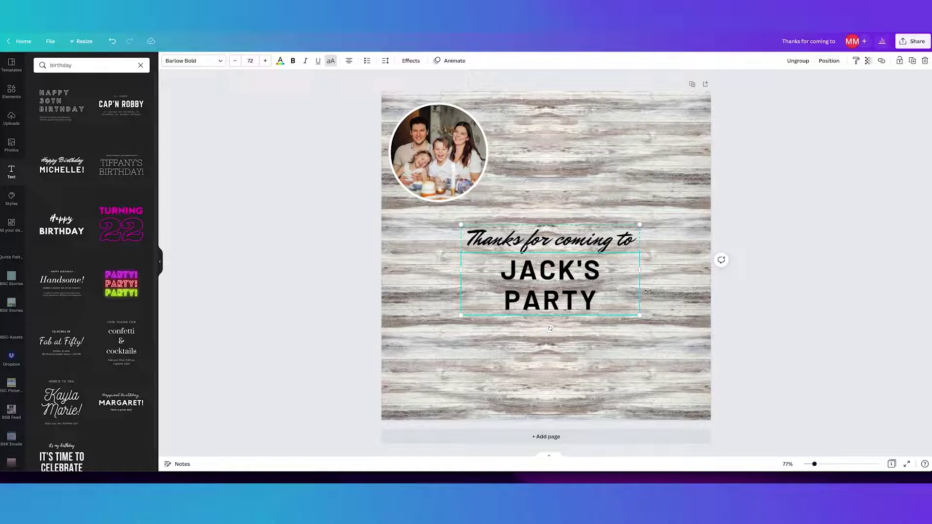
pyautogui.moveTo(641, 274); pyautogui.dragTo(671, 270)
# Step: Reduce the capitals line to font size 60 and narrow the text box to the width of the two lines
pyautogui.hotkey('ctrl', 'a')
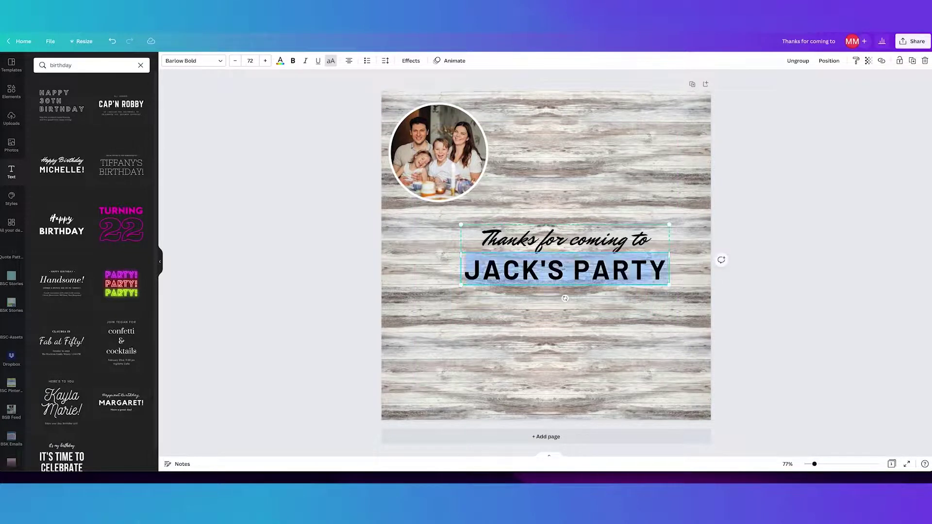
pyautogui.click(235, 60)
pyautogui.click(235, 61)
pyautogui.click(235, 61)
pyautogui.click(235, 60)
pyautogui.click(235, 61)
pyautogui.click(235, 61)
pyautogui.click(235, 61)
pyautogui.click(235, 61)
pyautogui.click(236, 60)
pyautogui.click(236, 61)
pyautogui.click(236, 60)
pyautogui.click(235, 61)
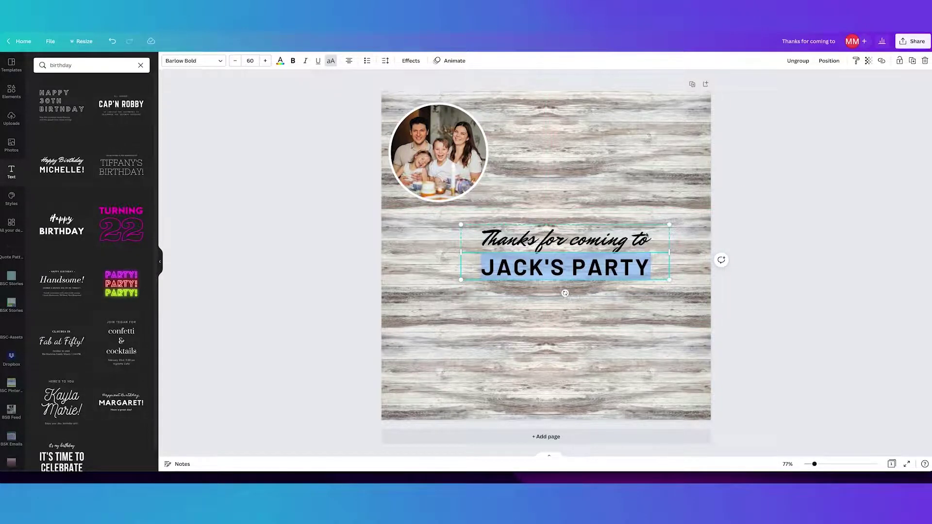
pyautogui.moveTo(677, 257); pyautogui.dragTo(639, 249)
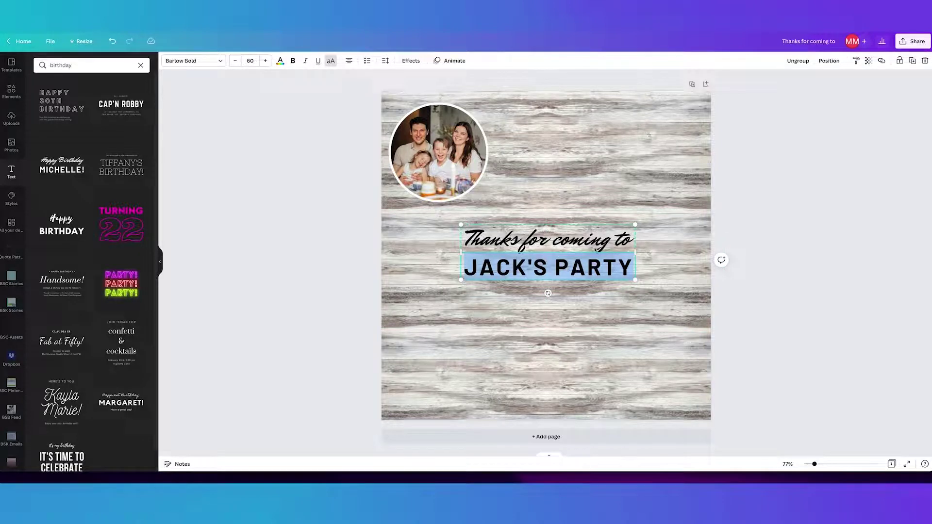
# Step: Select all six wood-plank background images and group them together
pyautogui.click(518, 109)
pyautogui.keyDown('shift'); pyautogui.click(601, 119); pyautogui.keyUp('shift')
pyautogui.keyDown('shift'); pyautogui.click(653, 243); pyautogui.keyUp('shift')
pyautogui.keyDown('shift'); pyautogui.click(413, 235); pyautogui.keyUp('shift')
pyautogui.keyDown('shift'); pyautogui.click(421, 344); pyautogui.keyUp('shift')
pyautogui.keyDown('shift'); pyautogui.click(622, 373); pyautogui.keyUp('shift')
pyautogui.click(813, 62)
pyautogui.click(655, 117)
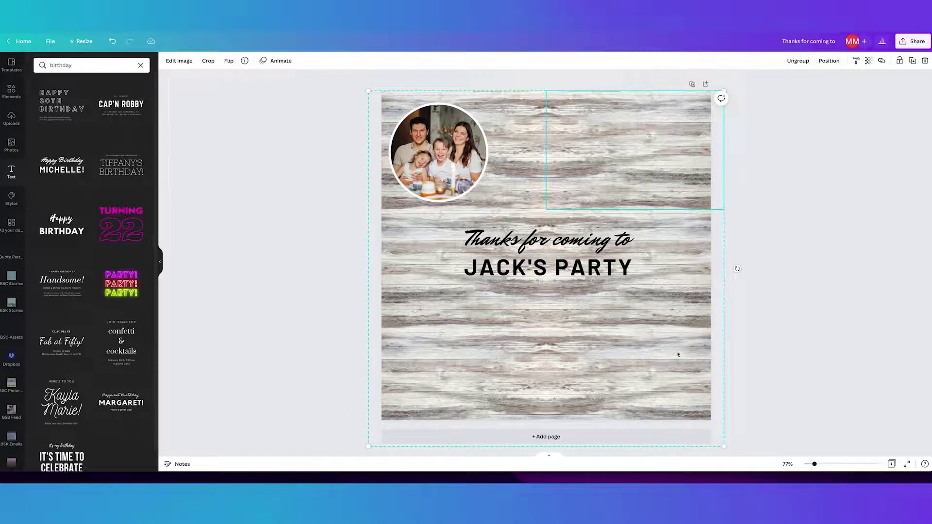
# Step: Shrink the two-line text design to about font size 33 for the script line and place it directly beneath the circular photo
pyautogui.click(609, 260)
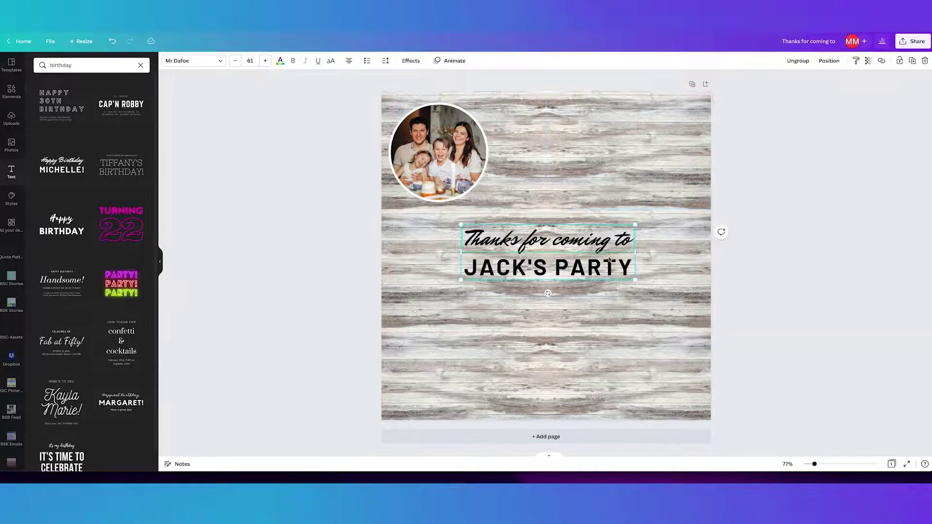
pyautogui.moveTo(636, 280); pyautogui.dragTo(559, 244)
pyautogui.moveTo(501, 227); pyautogui.dragTo(468, 220)
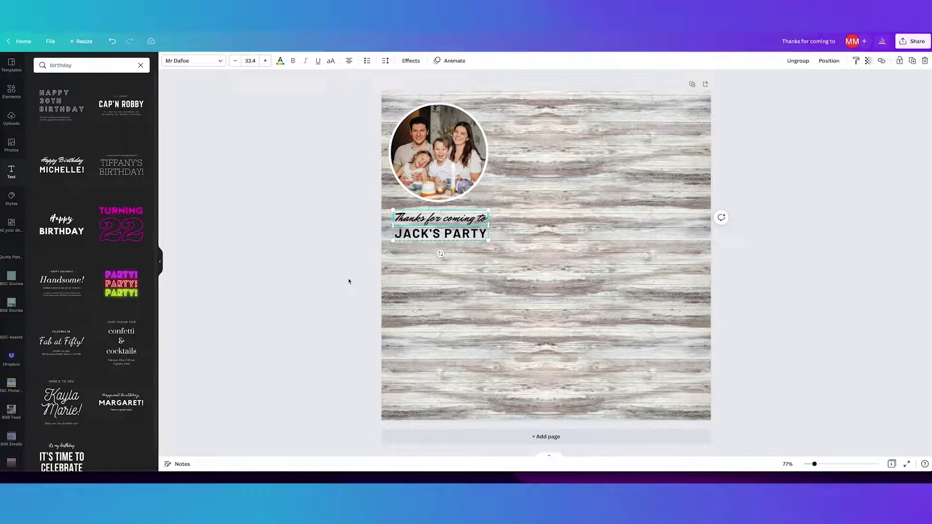
# Step: Search the graphics for banner and add the white scroll banner with a black outline to the page
pyautogui.click(11, 91)
pyautogui.click(88, 83)
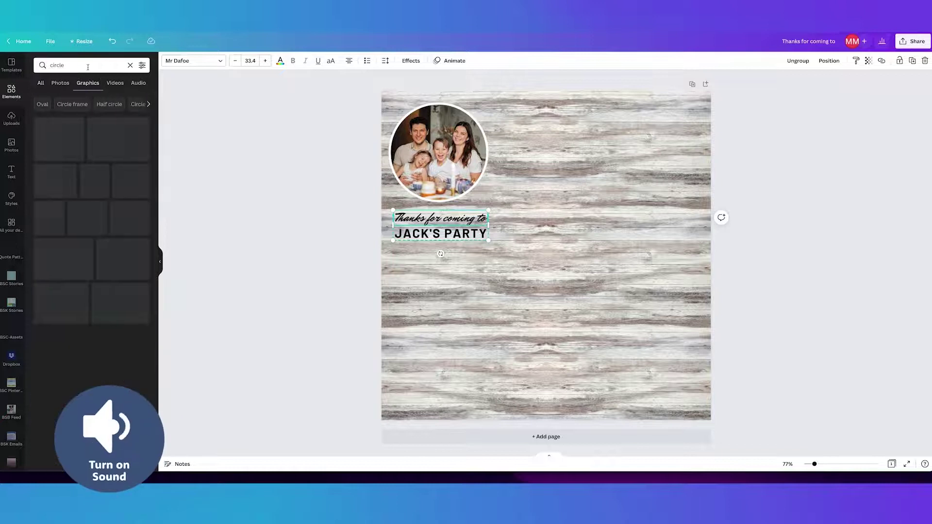
pyautogui.tripleClick(82, 65)
pyautogui.write('banner')
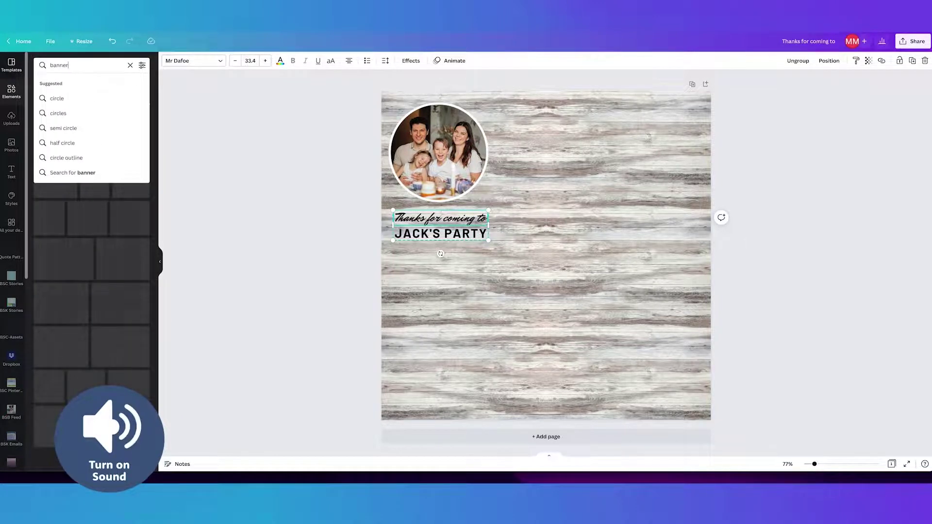
pyautogui.press('Return')
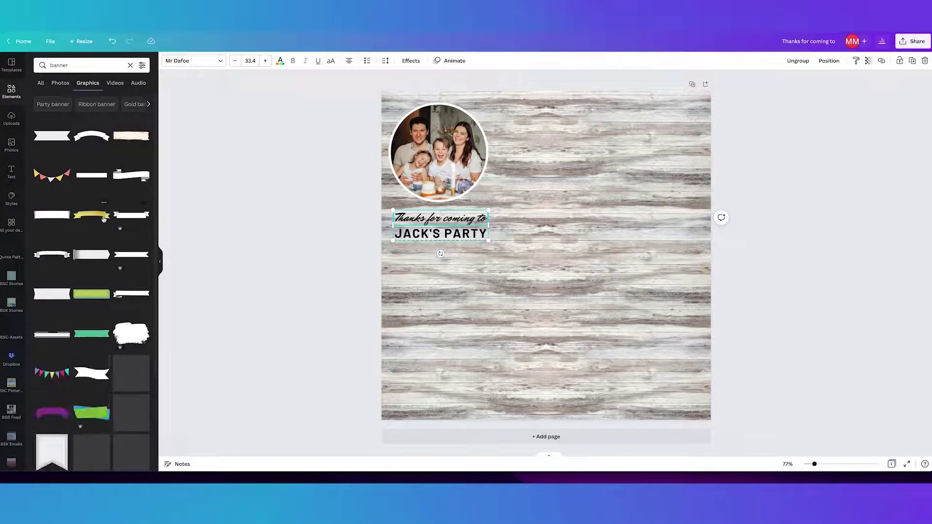
pyautogui.scroll(-2, 121, 243)
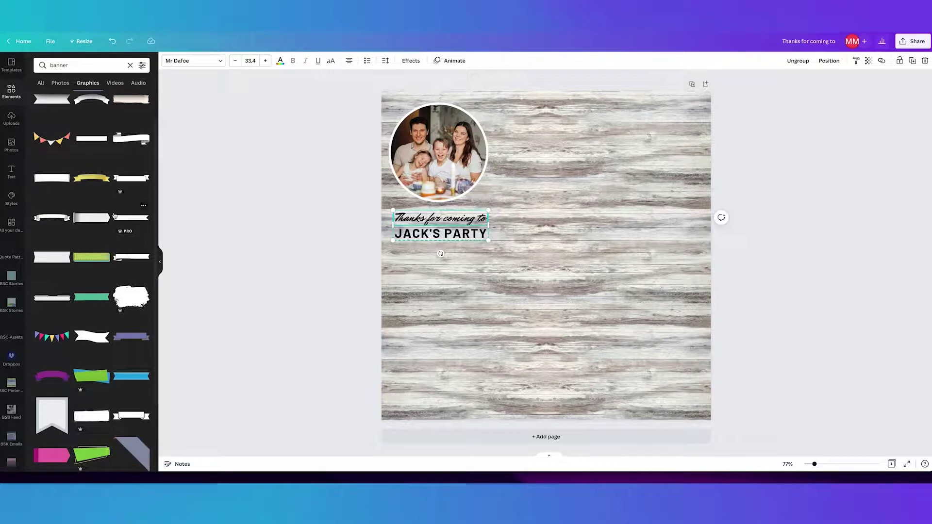
pyautogui.scroll(1, 97, 211)
pyautogui.click(56, 189)
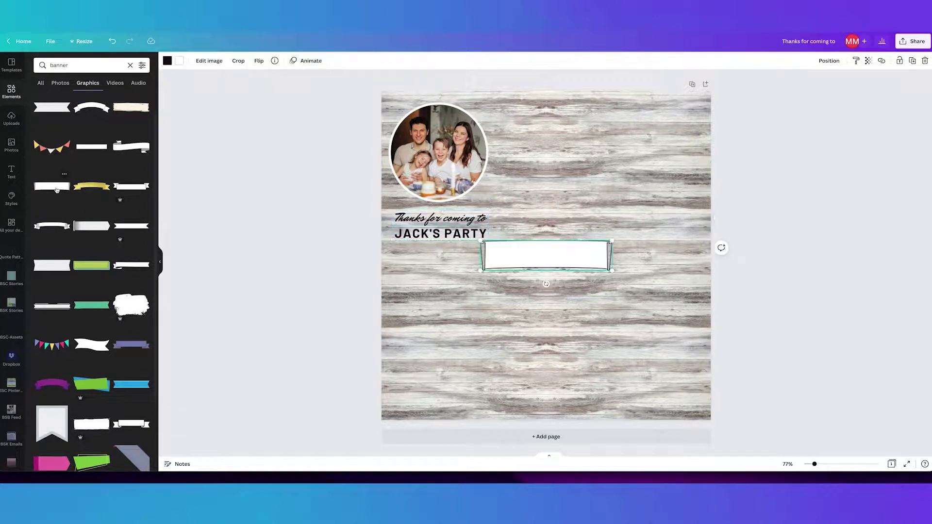
# Step: Place the banner at the text beneath the photo and move it forwards and backwards in the layer order, leaving it behind the text
pyautogui.moveTo(539, 261); pyautogui.dragTo(439, 227)
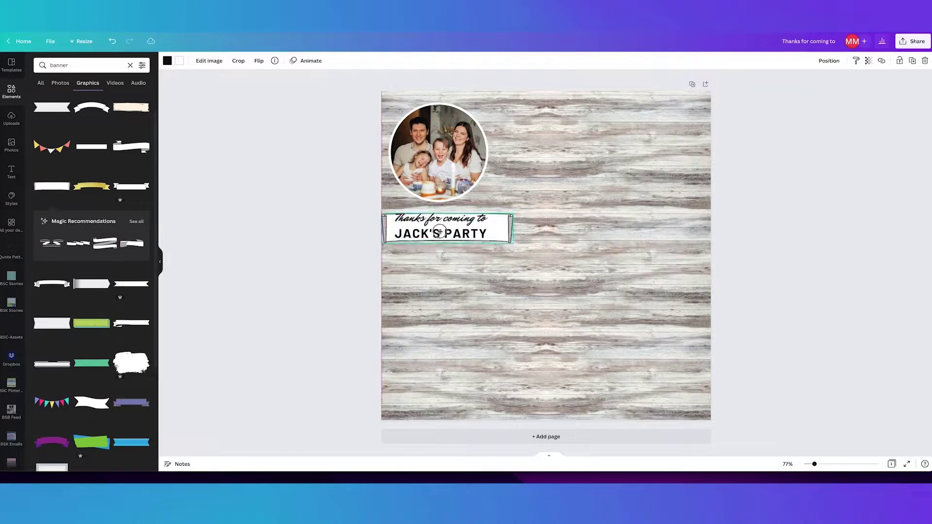
pyautogui.click(830, 61)
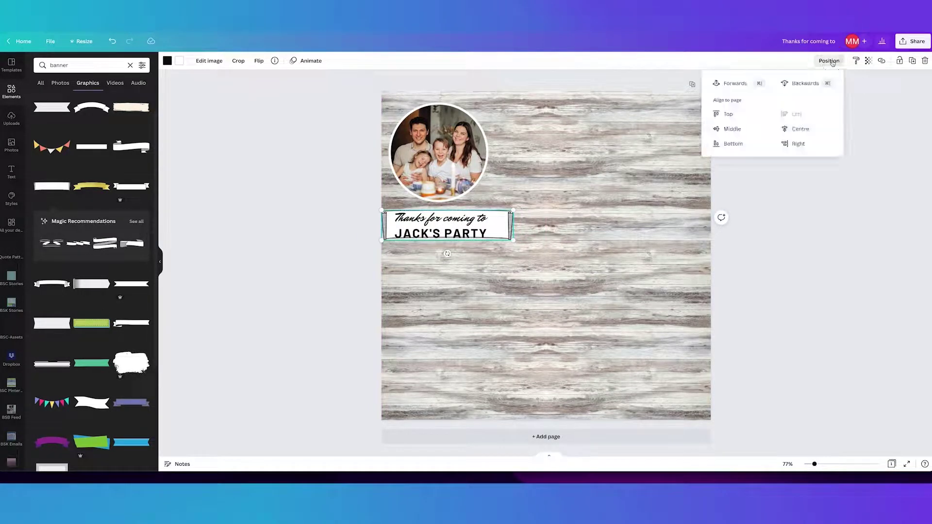
pyautogui.click(735, 83)
pyautogui.click(803, 83)
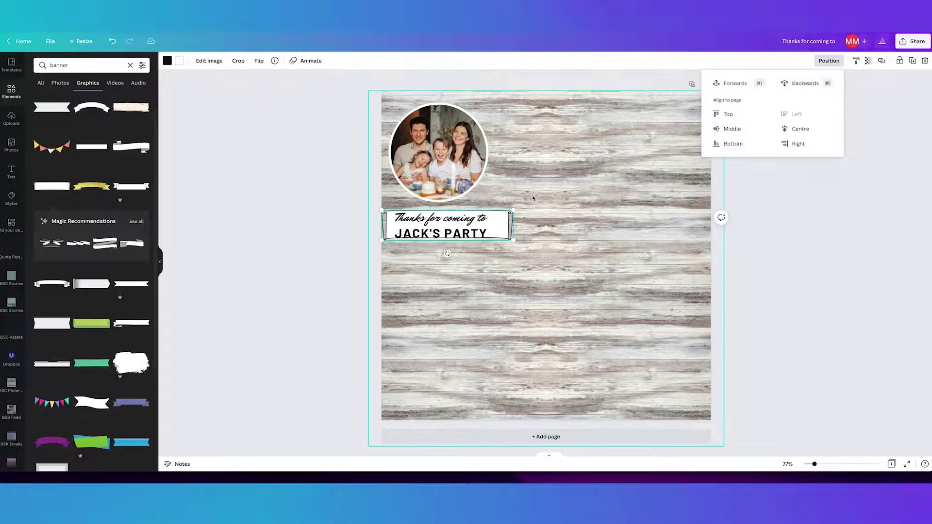
# Step: Shrink the text design to about font size 27 inside the banner and make the banner slightly smaller
pyautogui.click(466, 231)
pyautogui.click(492, 234)
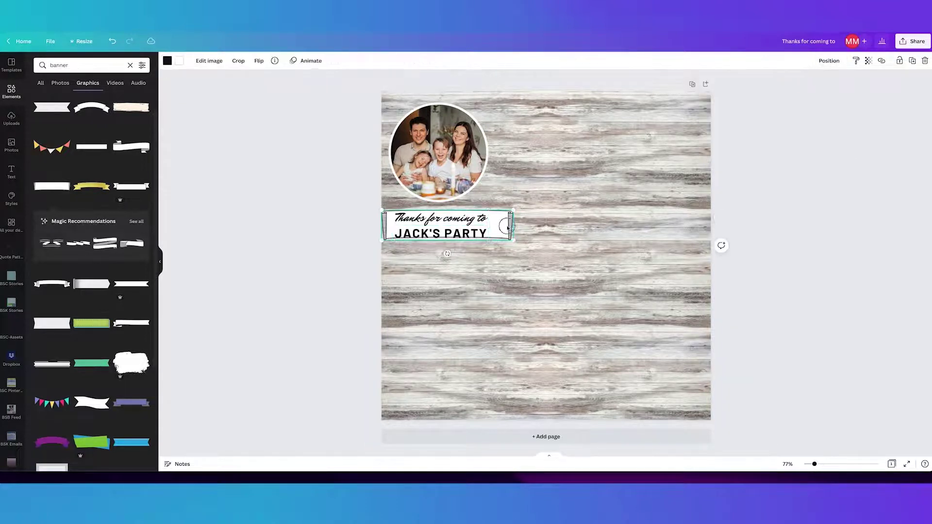
pyautogui.click(483, 236)
pyautogui.moveTo(491, 243); pyautogui.dragTo(467, 228)
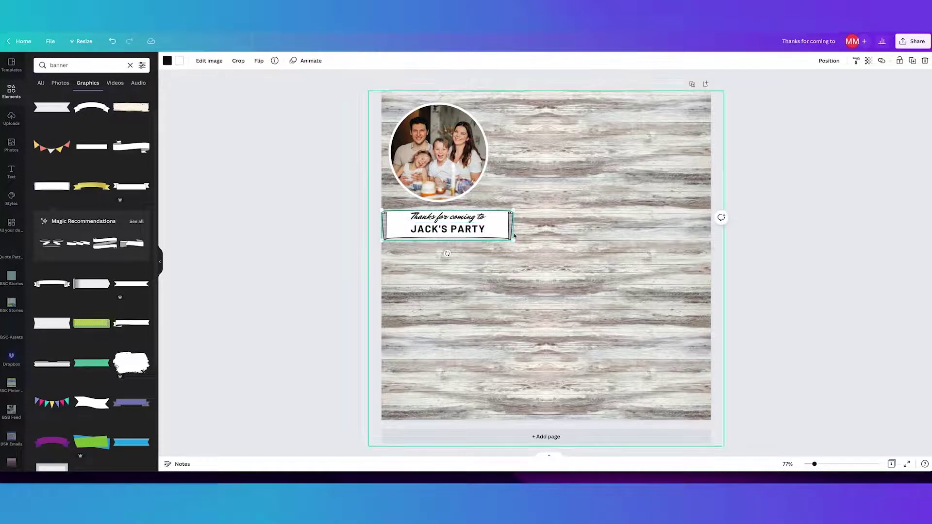
pyautogui.moveTo(512, 225)
pyautogui.mouseDown()
pyautogui.moveTo(490, 225)
pyautogui.moveTo(517, 225)
pyautogui.moveTo(508, 224)
pyautogui.moveTo(514, 237)
pyautogui.moveTo(503, 237)
pyautogui.moveTo(517, 239)
pyautogui.moveTo(501, 237)
pyautogui.moveTo(512, 238)
pyautogui.mouseUp()
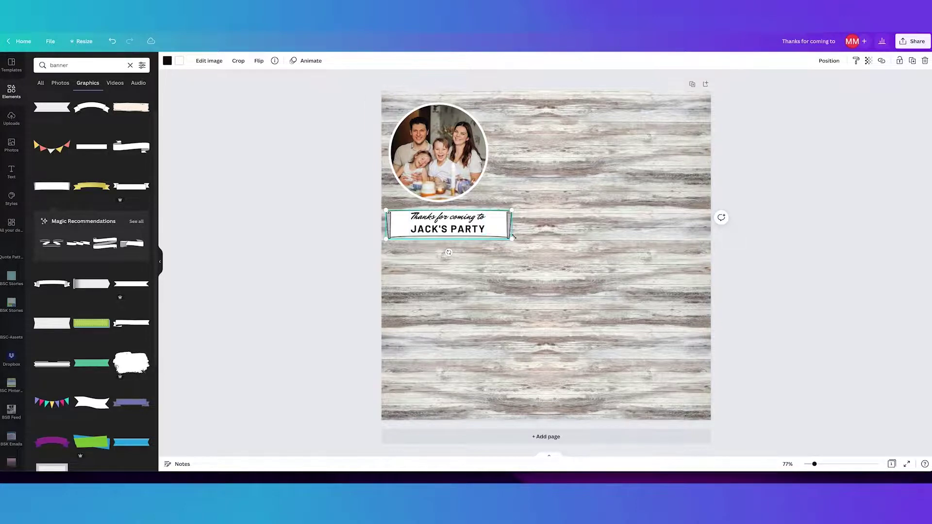
# Step: Align the banner and the text design on their centres horizontally, try middle alignment as well, and undo the middle alignment
pyautogui.keyDown('shift'); pyautogui.click(488, 231); pyautogui.keyUp('shift')
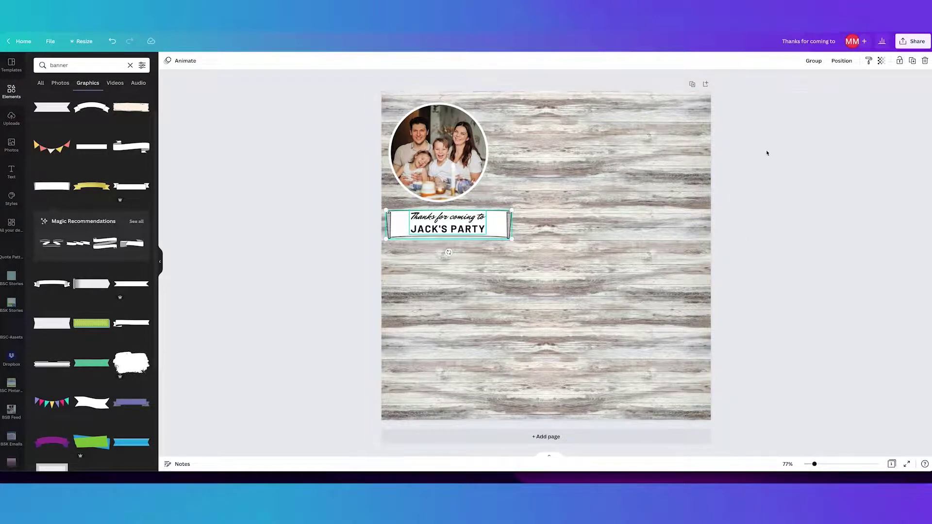
pyautogui.click(841, 61)
pyautogui.click(807, 129)
pyautogui.click(745, 129)
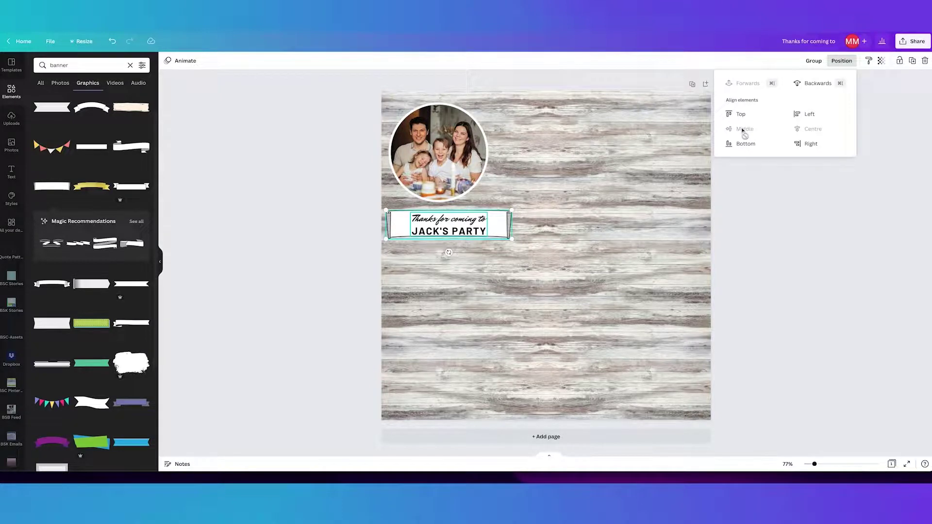
pyautogui.press('super+z')
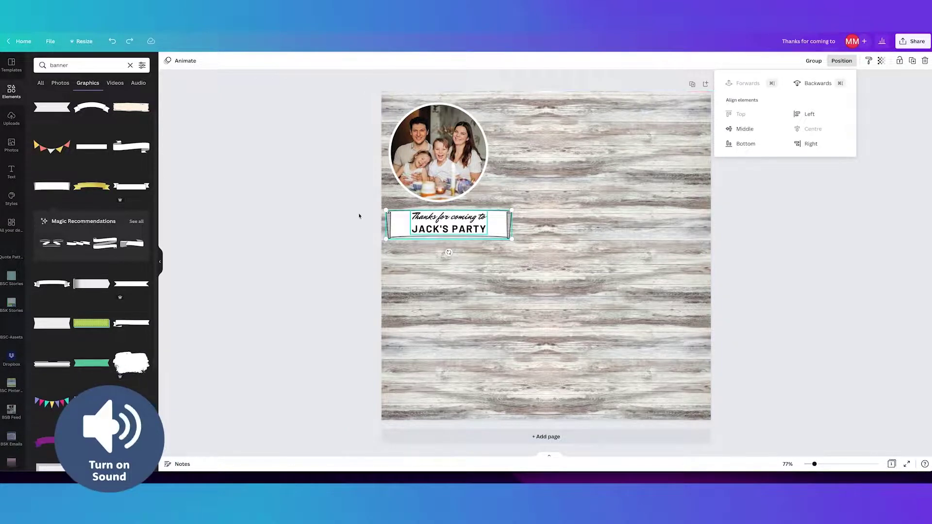
# Step: Move the thank-you text design down slightly so it sits more centrally inside the banner
pyautogui.click(358, 214)
pyautogui.click(424, 233)
pyautogui.click(424, 233)
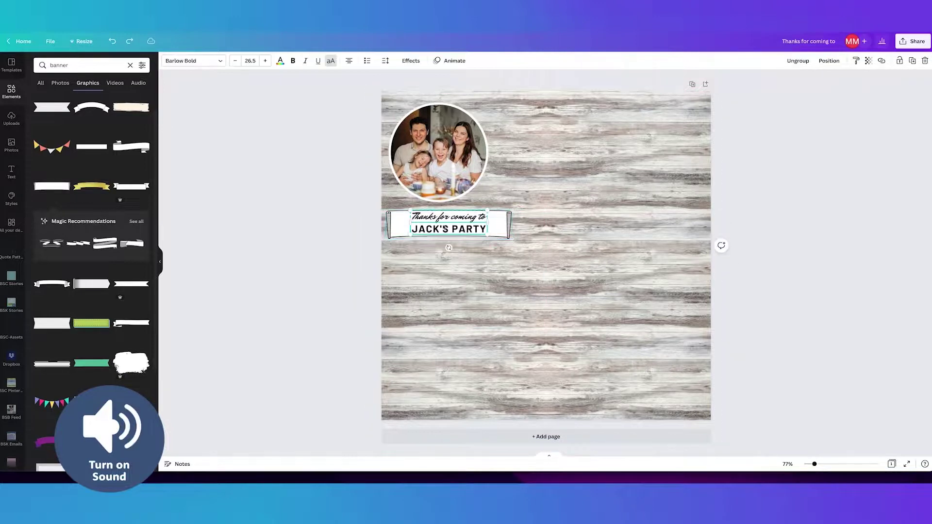
pyautogui.moveTo(814, 464); pyautogui.dragTo(833, 464)
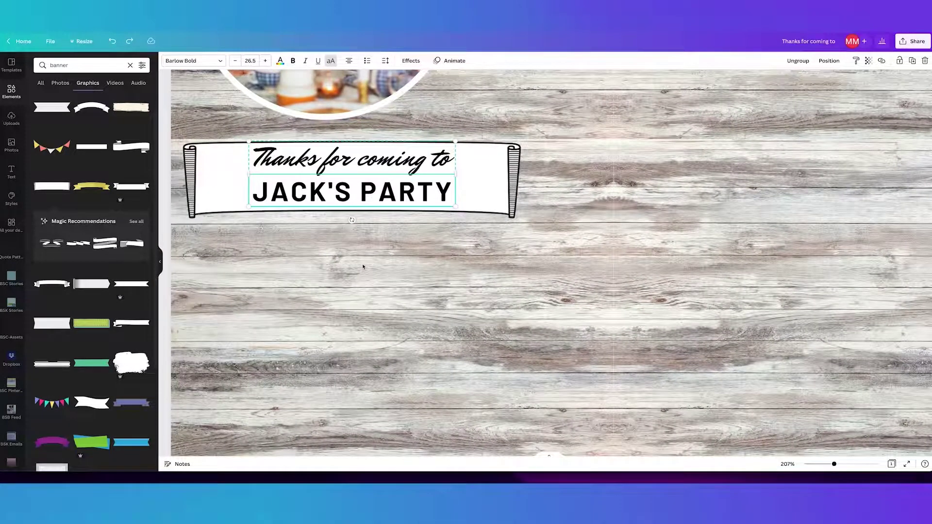
pyautogui.scroll(8, 363, 267)
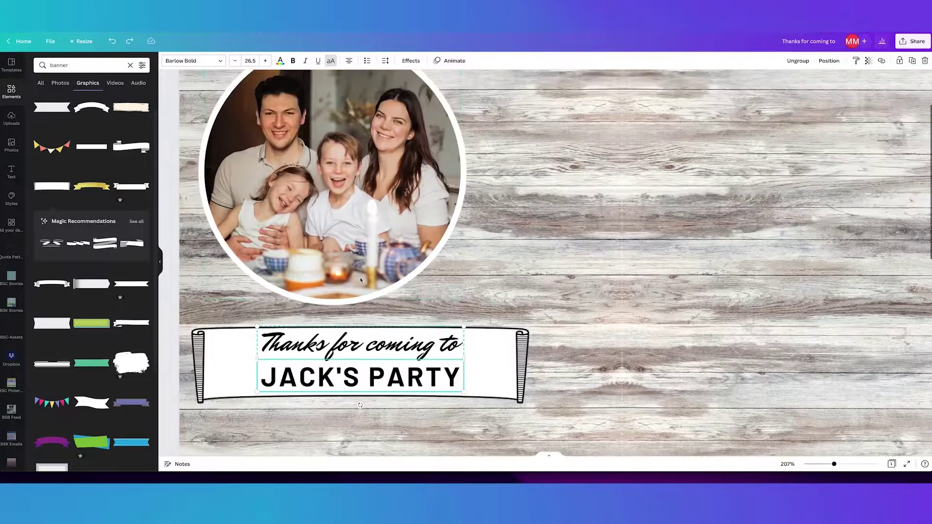
pyautogui.click(385, 349)
pyautogui.click(359, 345)
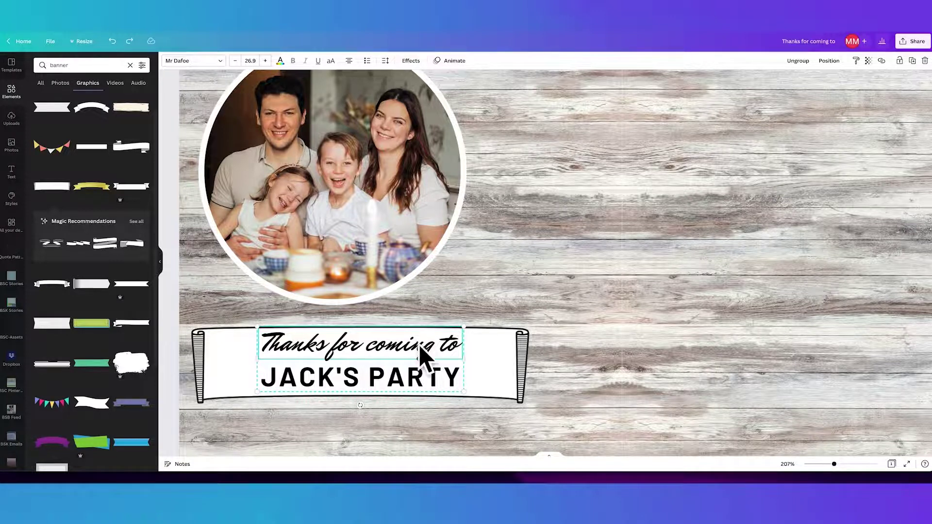
pyautogui.click(469, 341)
pyautogui.click(455, 351)
pyautogui.moveTo(455, 346); pyautogui.dragTo(454, 347)
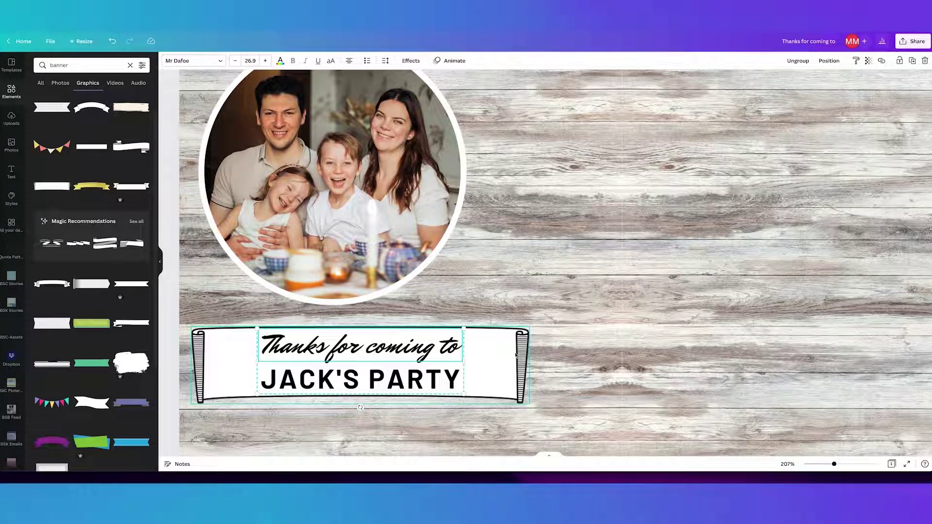
# Step: Shrink the banner and text together to about the photo's width and place them centred over the lower part of the circular photo
pyautogui.keyDown('shift'); pyautogui.click(515, 353); pyautogui.keyUp('shift')
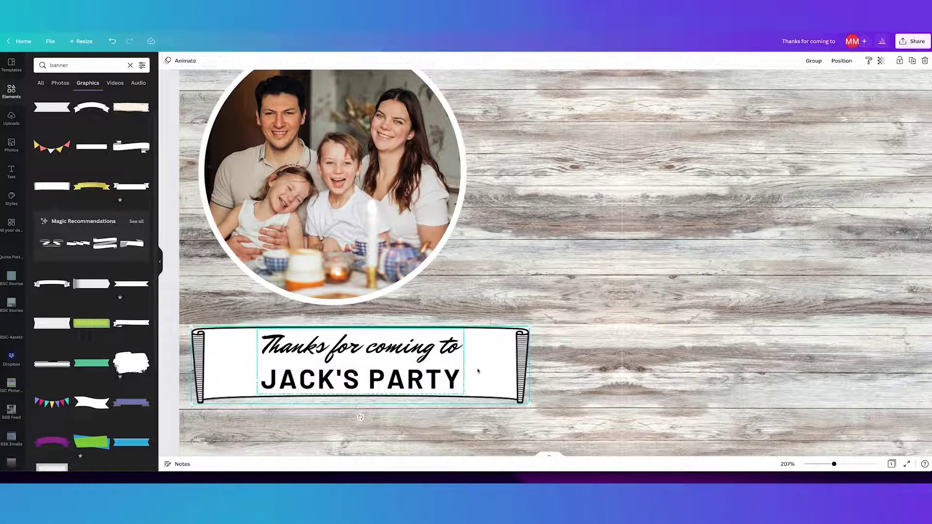
pyautogui.moveTo(529, 403); pyautogui.dragTo(450, 384)
pyautogui.moveTo(406, 362); pyautogui.dragTo(416, 264)
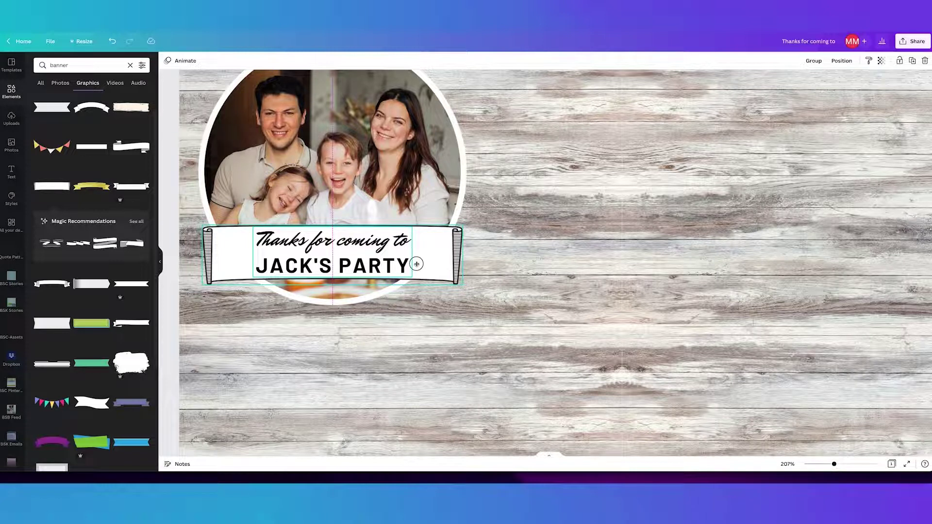
pyautogui.moveTo(417, 264); pyautogui.dragTo(416, 264)
pyautogui.scroll(3, 543, 252)
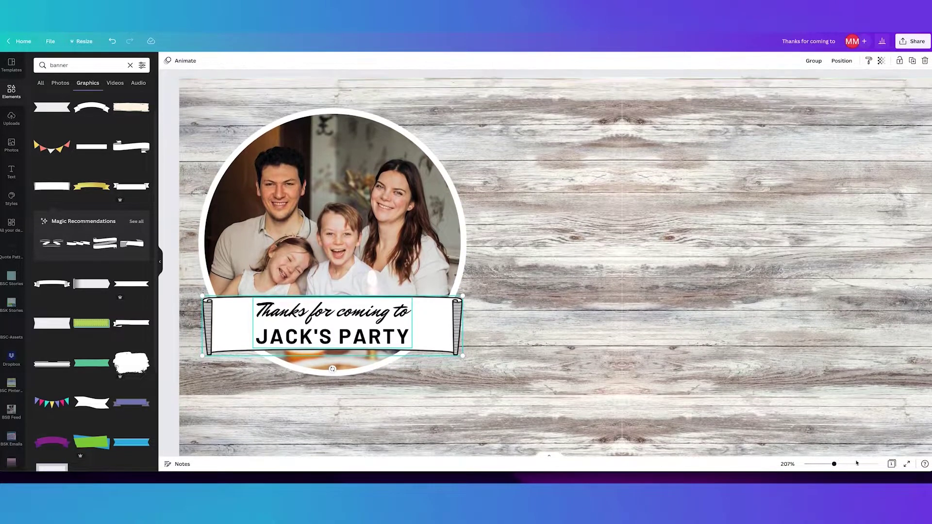
# Step: Group the circular photo, banner and text into one tag and shift it slightly near the page's upper-left corner
pyautogui.moveTo(833, 464); pyautogui.dragTo(813, 463)
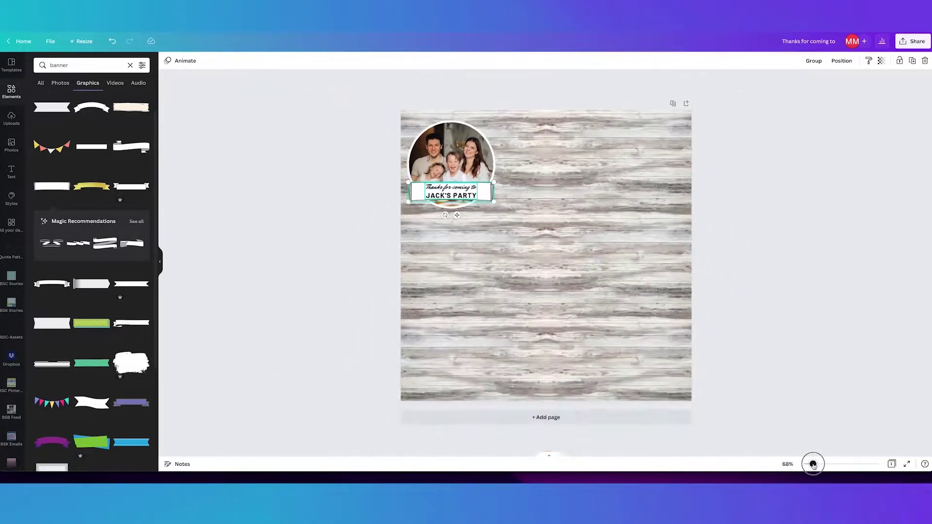
pyautogui.moveTo(374, 123); pyautogui.dragTo(497, 211)
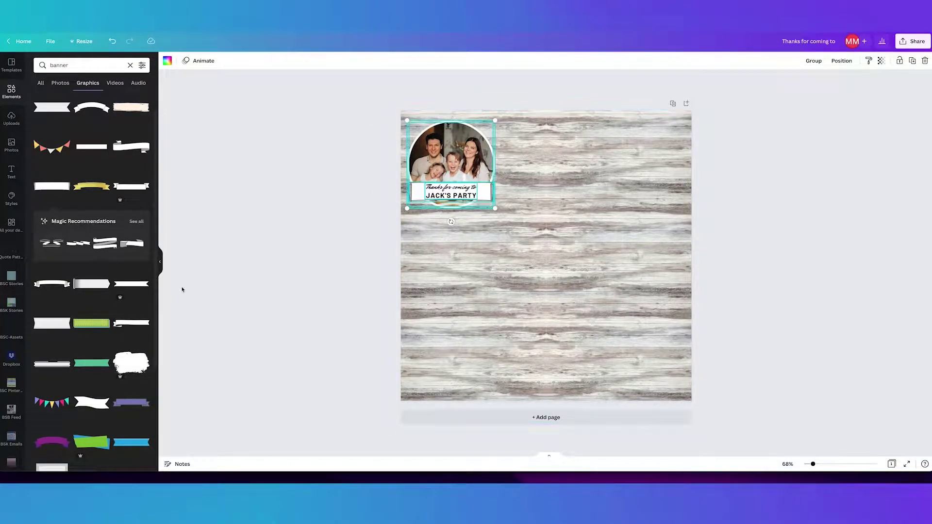
pyautogui.hotkey('ctrl', 'g')
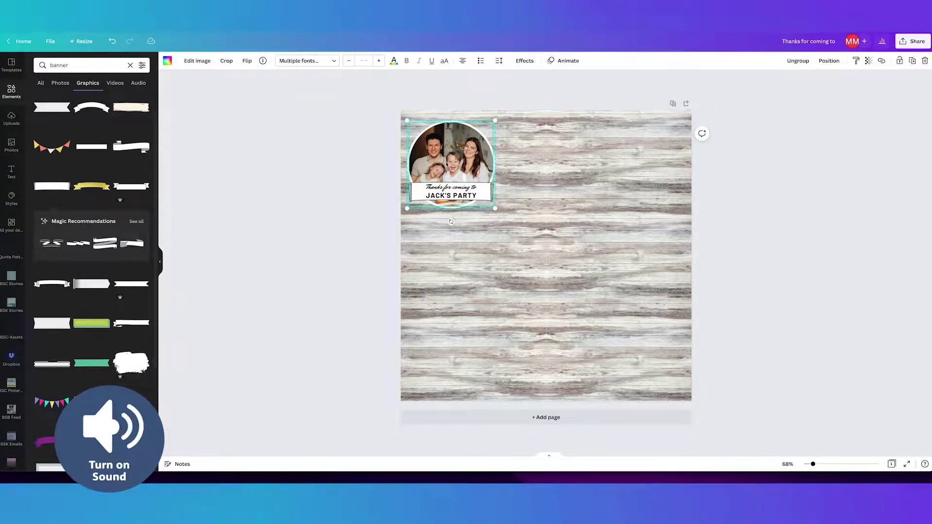
pyautogui.moveTo(452, 172)
pyautogui.mouseDown()
pyautogui.moveTo(540, 176)
pyautogui.moveTo(468, 174)
pyautogui.moveTo(461, 189)
pyautogui.moveTo(488, 209)
pyautogui.moveTo(453, 191)
pyautogui.moveTo(448, 213)
pyautogui.moveTo(497, 191)
pyautogui.moveTo(453, 170)
pyautogui.mouseUp()
# Step: Ungroup the wood-plank background into its separate tiles
pyautogui.click(582, 191)
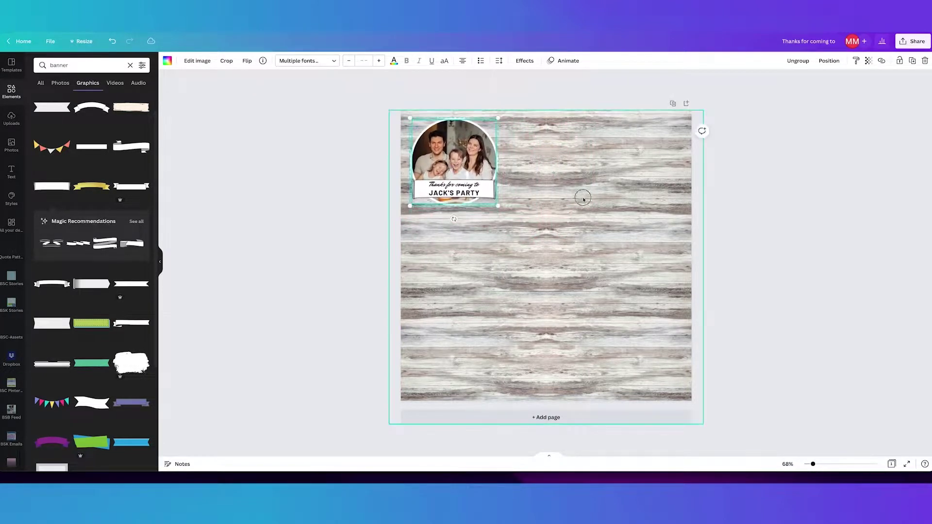
pyautogui.doubleClick(598, 191)
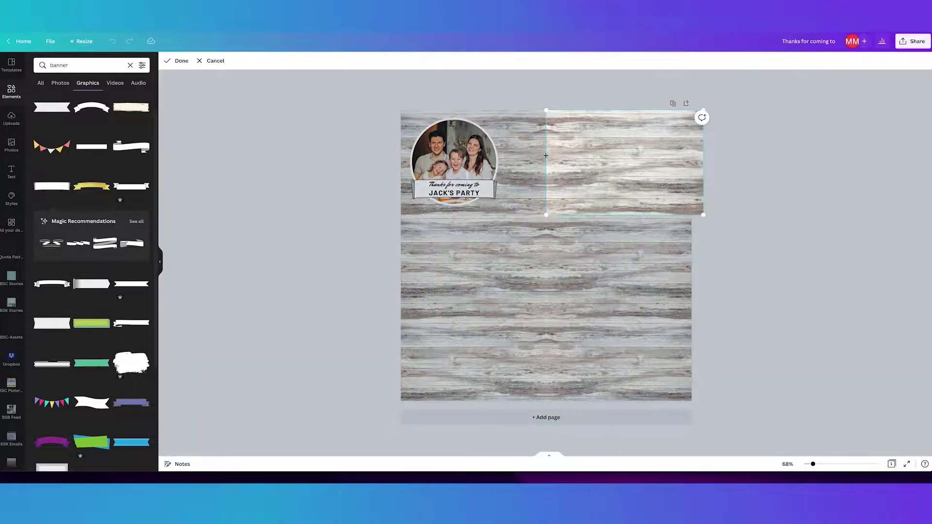
pyautogui.click(604, 253)
pyautogui.click(797, 61)
# Step: Nudge the three right-hand wood-plank tiles together slightly left so they meet the left-hand tiles without a gap
pyautogui.click(674, 194)
pyautogui.keyDown('shift'); pyautogui.click(634, 253); pyautogui.keyUp('shift')
pyautogui.keyDown('shift'); pyautogui.click(634, 342); pyautogui.keyUp('shift')
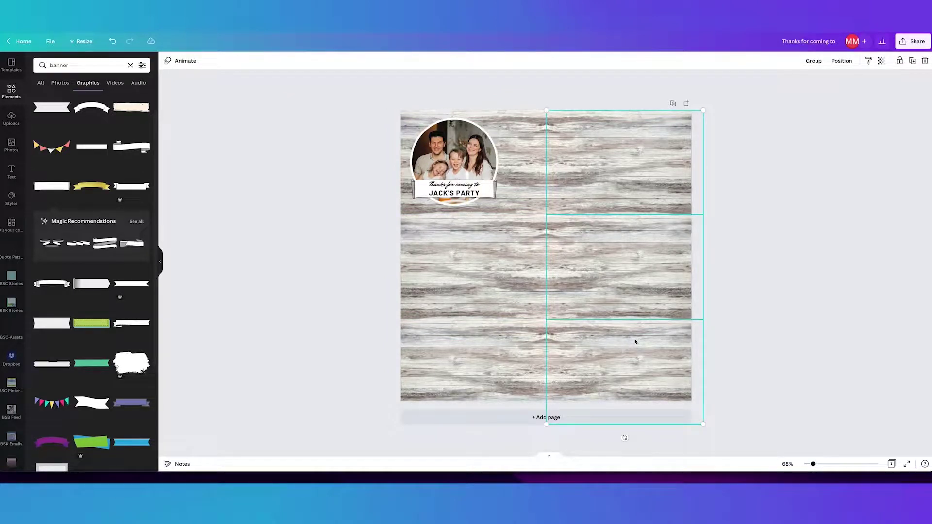
pyautogui.hotkey('shift', 'Left')
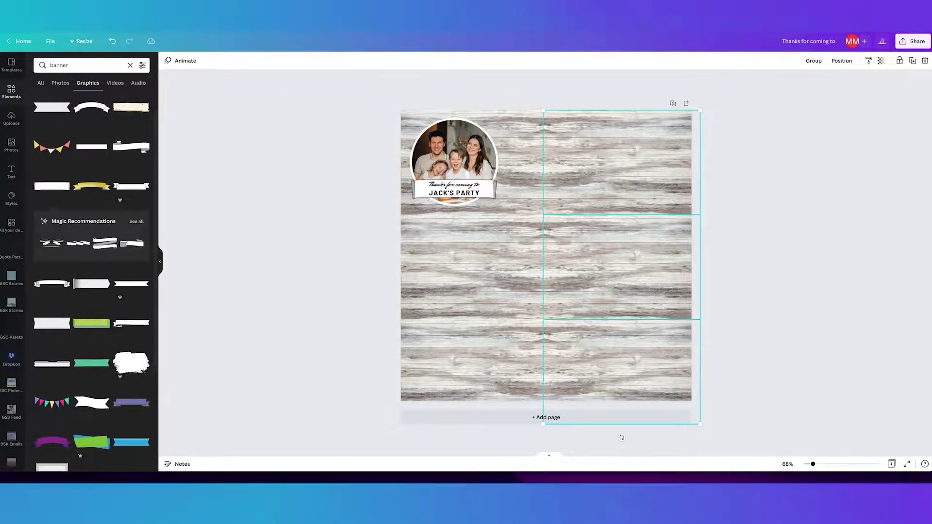
pyautogui.press('Right')
pyautogui.press('Right')
pyautogui.press('Right')
pyautogui.press('Right')
pyautogui.press('Right')
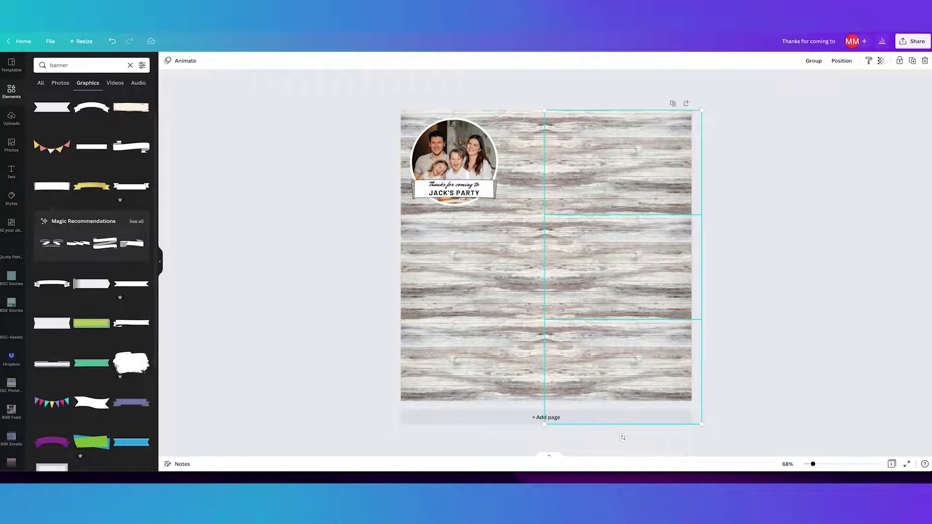
# Step: Group all the wood-plank background tiles again
pyautogui.click(792, 328)
pyautogui.moveTo(719, 154); pyautogui.dragTo(513, 343)
pyautogui.click(812, 61)
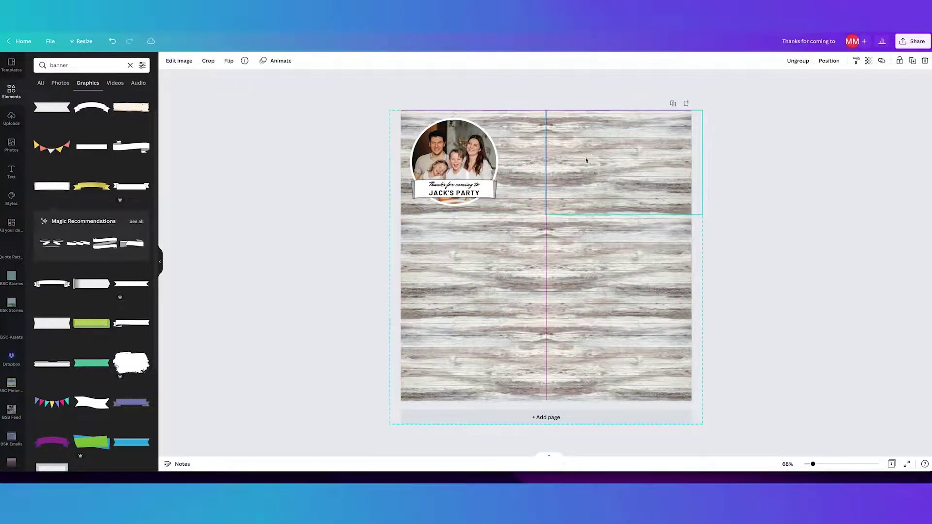
pyautogui.click(547, 89)
# Step: Duplicate the tag twice to make a row of three across the page and scale all three down slightly
pyautogui.click(456, 152)
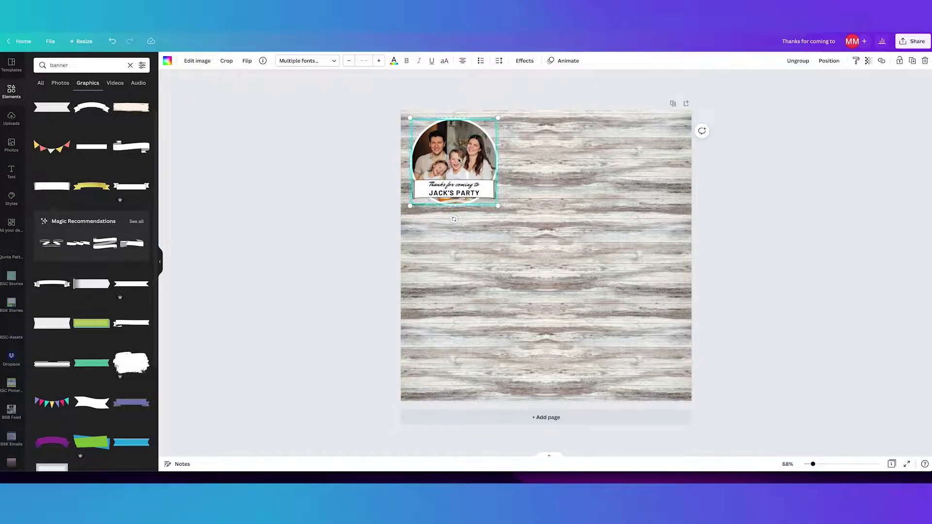
pyautogui.moveTo(471, 174); pyautogui.dragTo(647, 168)
pyautogui.hotkey('ctrl', 'a')
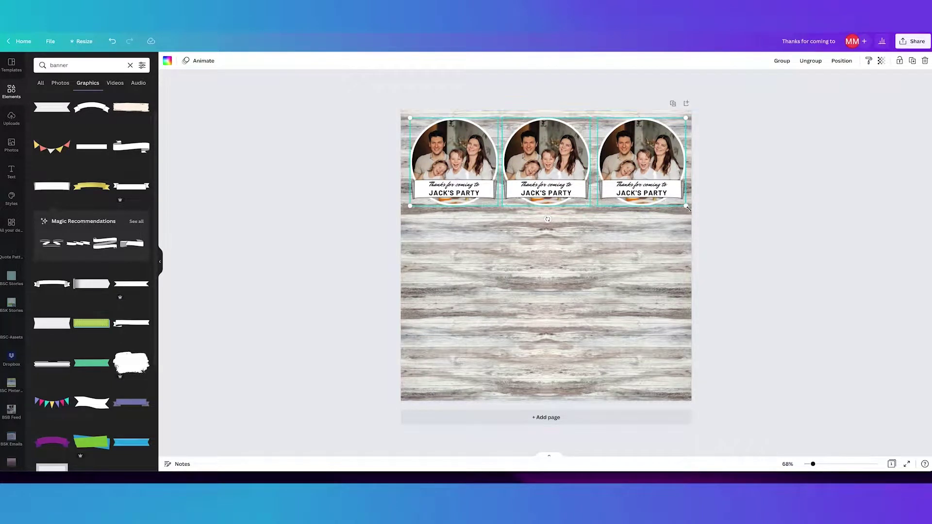
pyautogui.moveTo(687, 207); pyautogui.dragTo(673, 201)
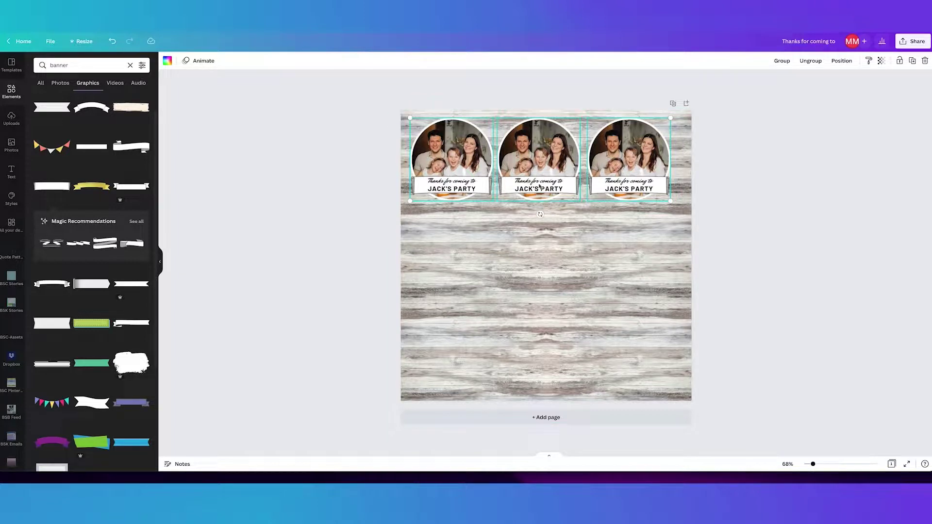
pyautogui.click(698, 181)
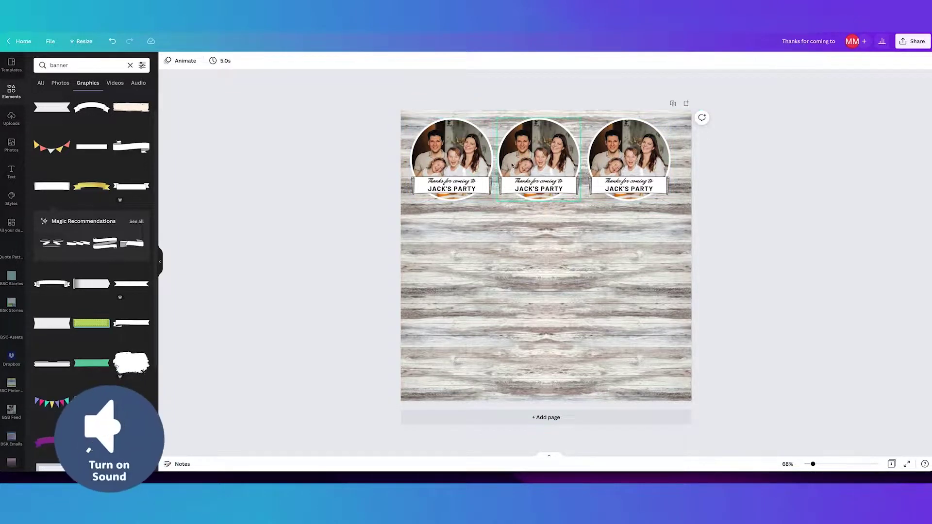
# Step: Spread the three tags across the row, moving each one slightly down and towards the right
pyautogui.click(650, 167)
pyautogui.moveTo(650, 166); pyautogui.dragTo(658, 168)
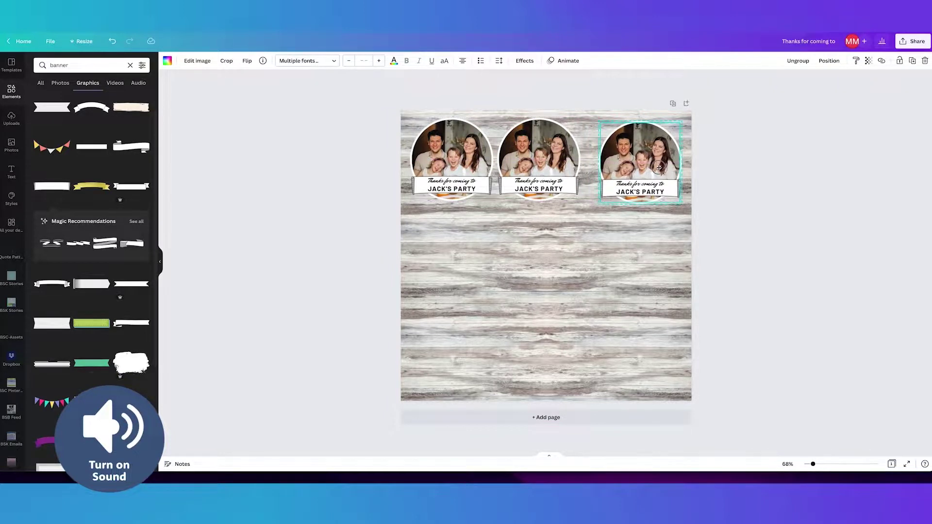
pyautogui.moveTo(449, 157); pyautogui.dragTo(451, 163)
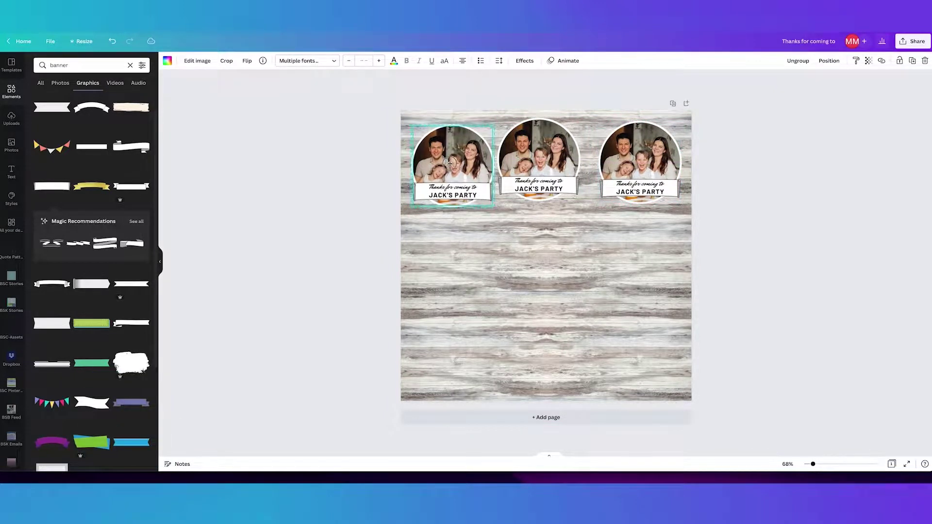
pyautogui.moveTo(525, 162); pyautogui.dragTo(532, 169)
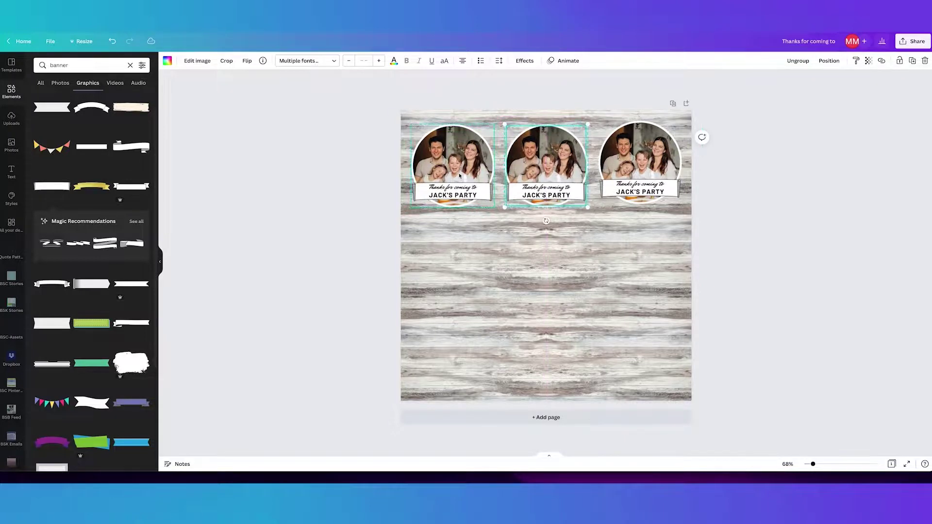
# Step: Align the three tags on their middles and space them evenly horizontally
pyautogui.keyDown('shift'); pyautogui.click(454, 174); pyautogui.keyUp('shift')
pyautogui.keyDown('shift'); pyautogui.click(637, 171); pyautogui.keyUp('shift')
pyautogui.click(841, 61)
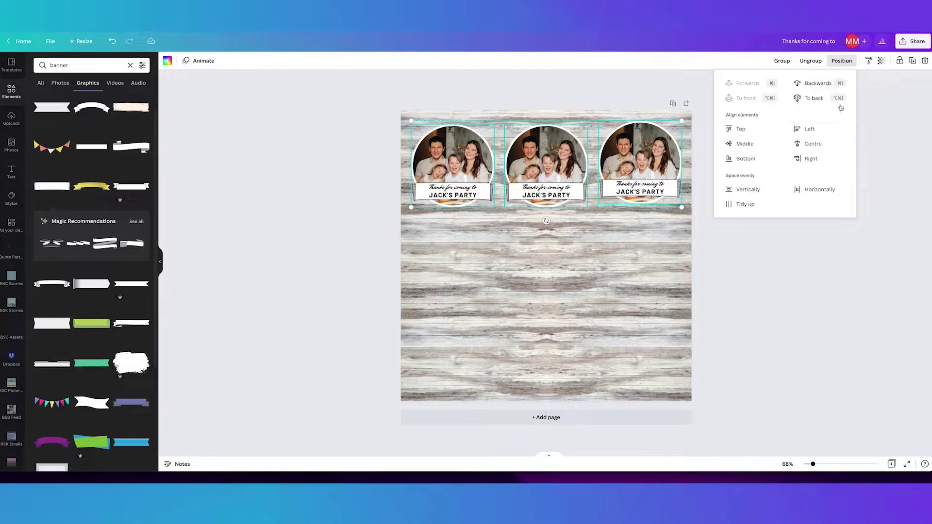
pyautogui.click(756, 146)
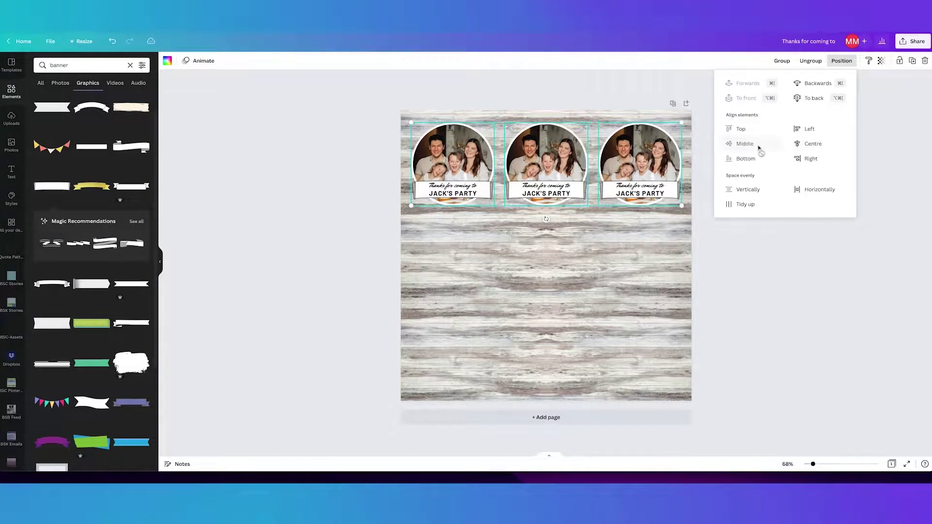
pyautogui.click(818, 190)
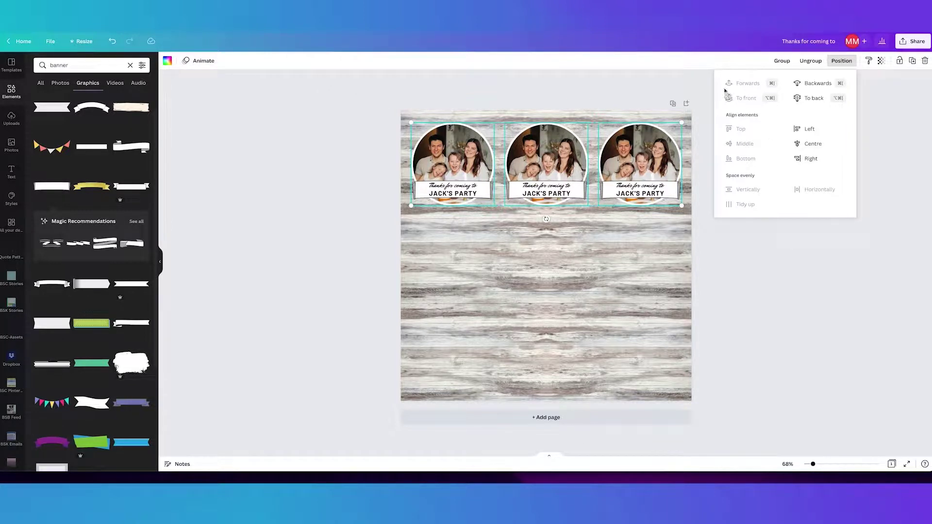
# Step: Centre the row of three tags horizontally on the page and group it
pyautogui.click(633, 97)
pyautogui.moveTo(640, 167); pyautogui.dragTo(640, 165)
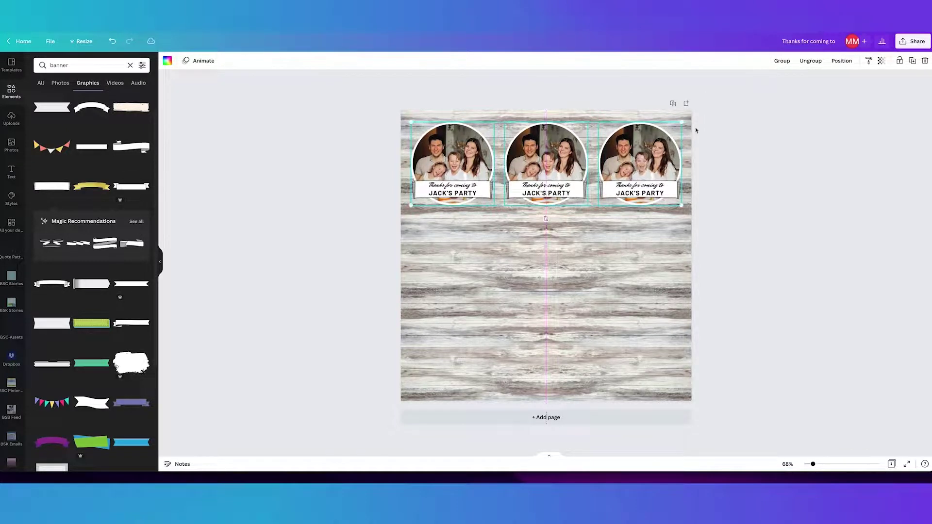
pyautogui.click(782, 61)
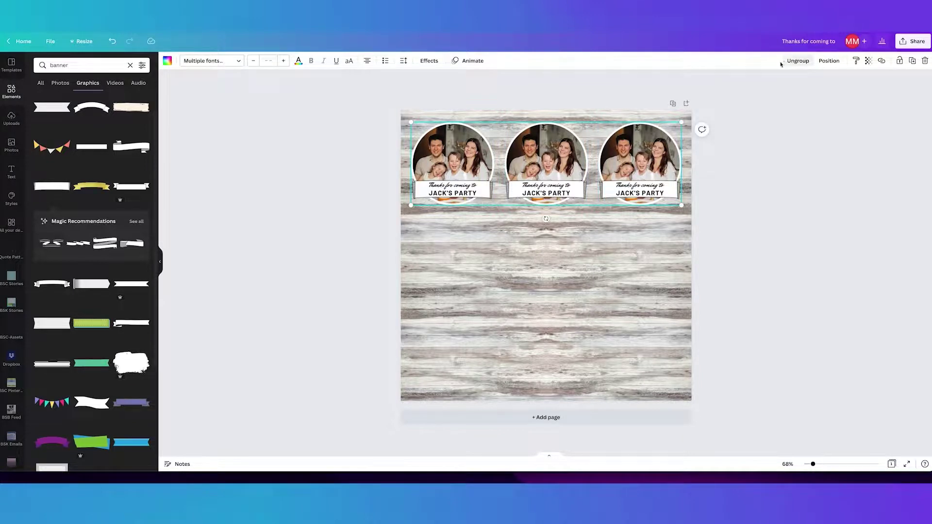
# Step: Duplicate the row of three tags twice further down the page to make three rows
pyautogui.click(644, 160)
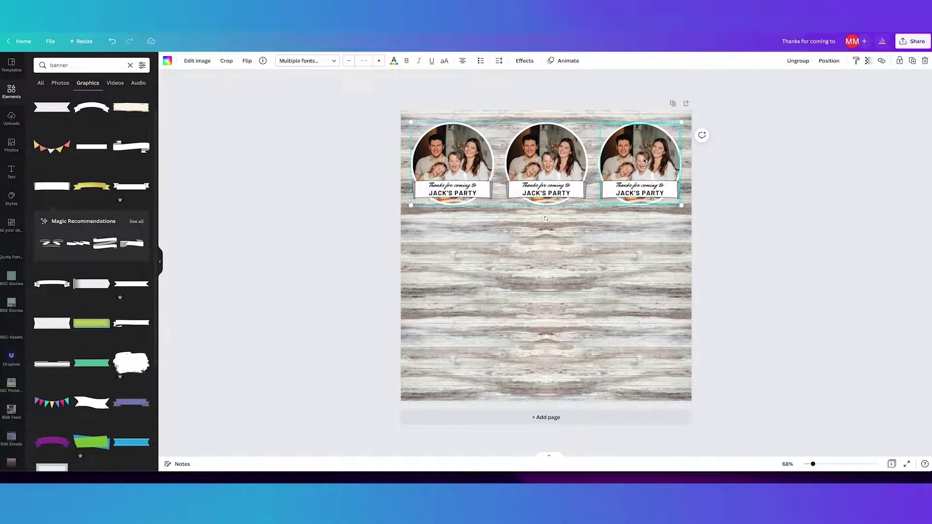
pyautogui.moveTo(644, 160); pyautogui.dragTo(651, 339)
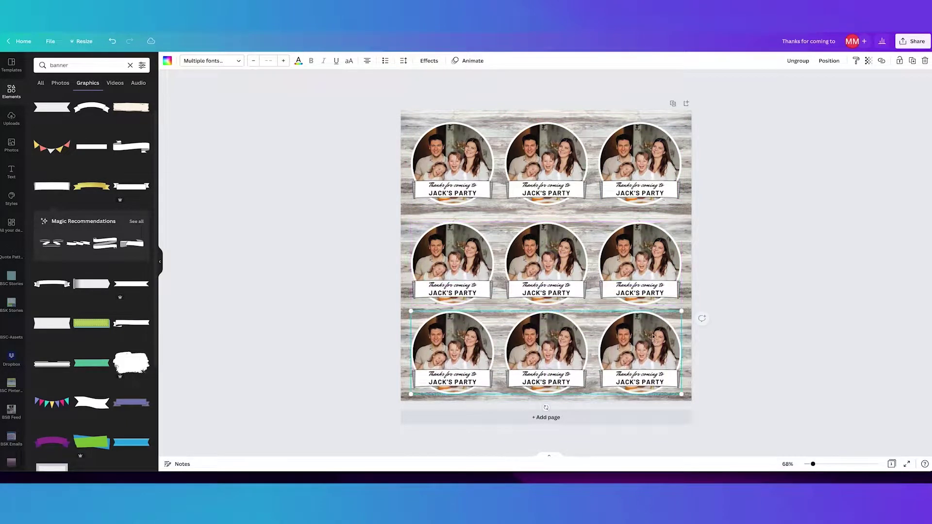
pyautogui.keyDown('shift'); pyautogui.click(648, 249); pyautogui.keyUp('shift')
pyautogui.keyDown('shift'); pyautogui.click(646, 173); pyautogui.keyUp('shift')
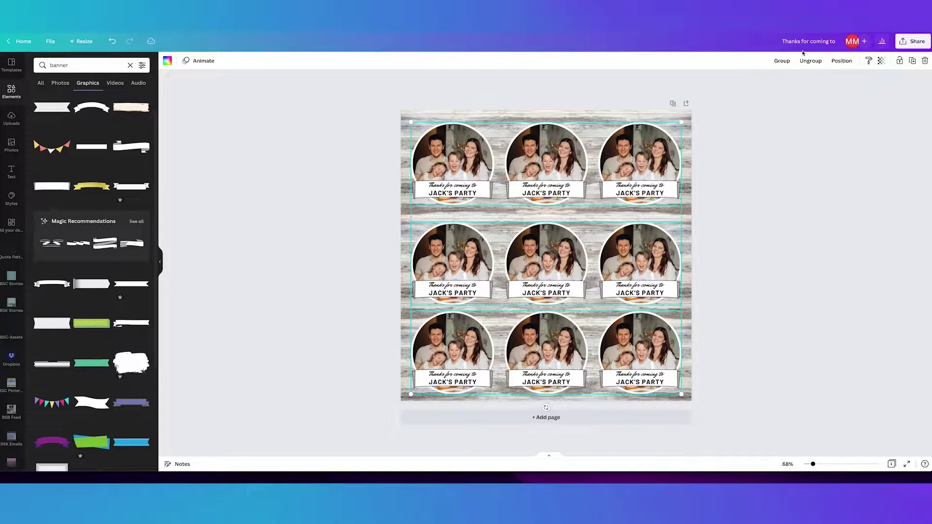
pyautogui.click(702, 119)
# Step: Move the bottom row of tags slightly up and space all three rows evenly vertically
pyautogui.click(652, 346)
pyautogui.moveTo(652, 345); pyautogui.dragTo(652, 343)
pyautogui.keyDown('shift'); pyautogui.click(539, 260); pyautogui.keyUp('shift')
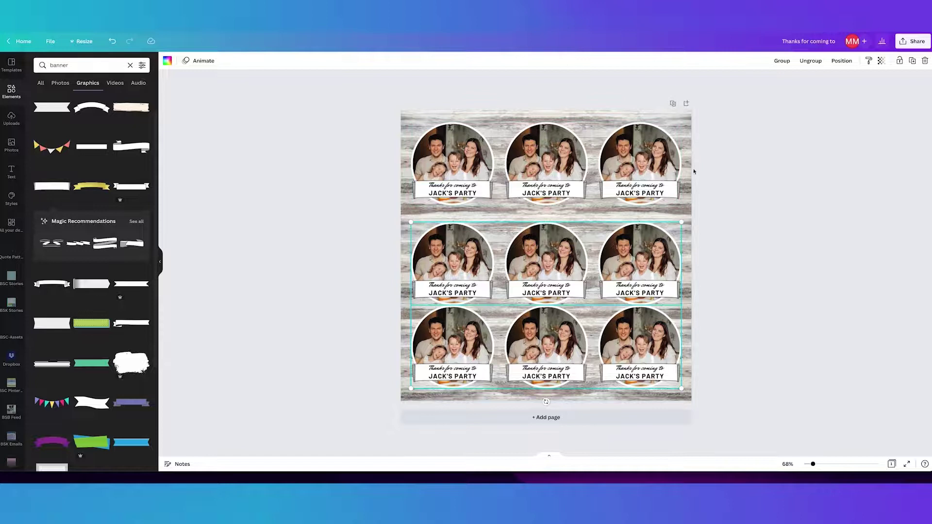
pyautogui.keyDown('shift'); pyautogui.click(646, 160); pyautogui.keyUp('shift')
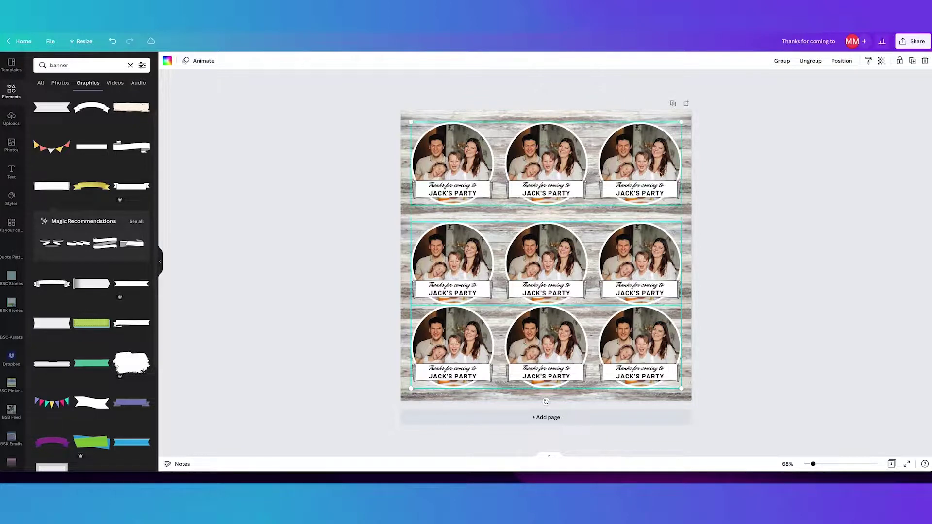
pyautogui.click(841, 61)
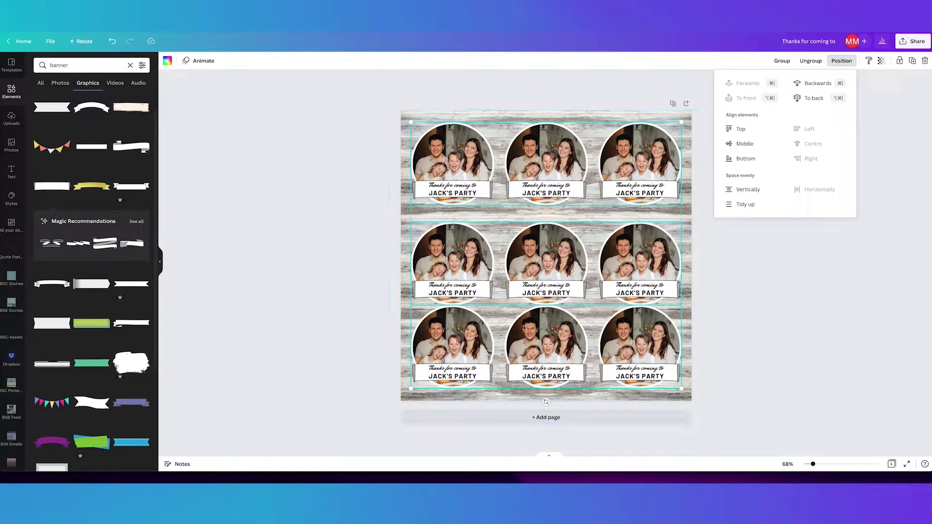
pyautogui.click(755, 193)
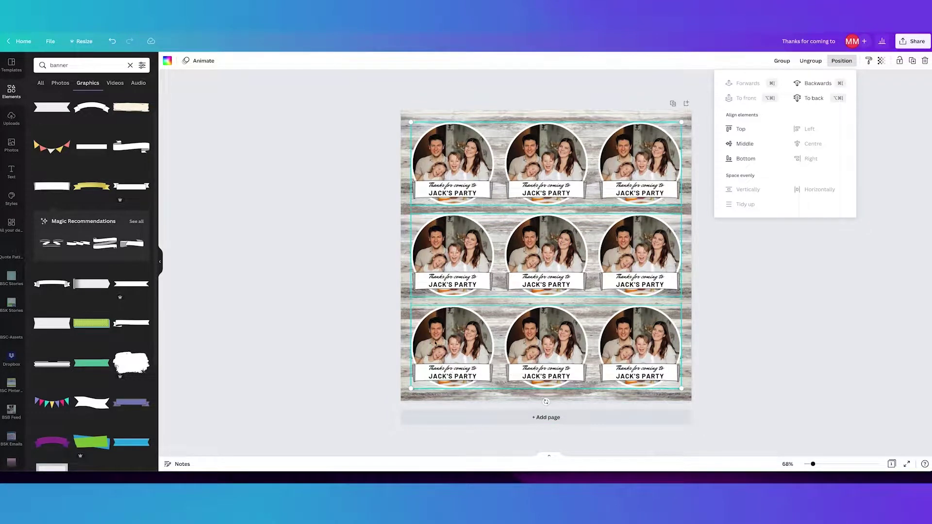
# Step: Move the three selected rows of tags slightly down to centre them on the page, and deselect them
pyautogui.moveTo(617, 167); pyautogui.dragTo(621, 168)
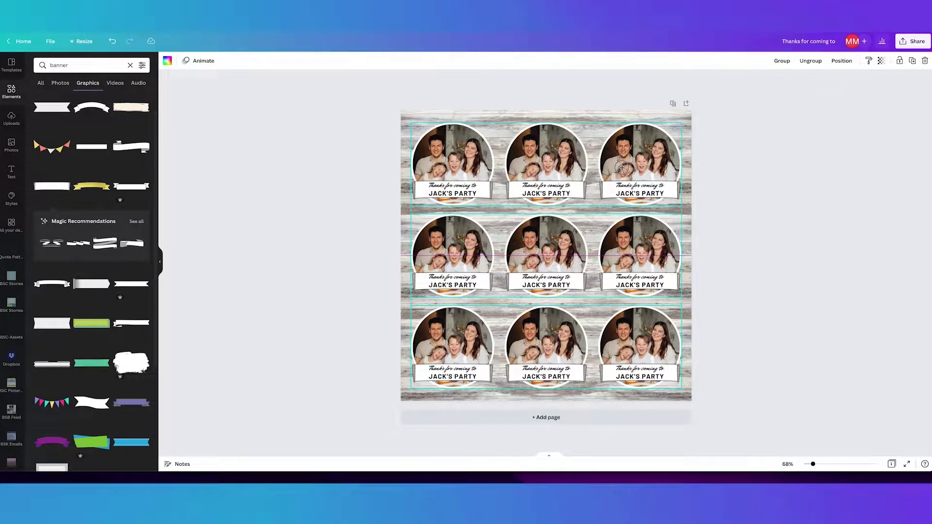
pyautogui.moveTo(622, 168); pyautogui.dragTo(622, 169)
pyautogui.click(765, 185)
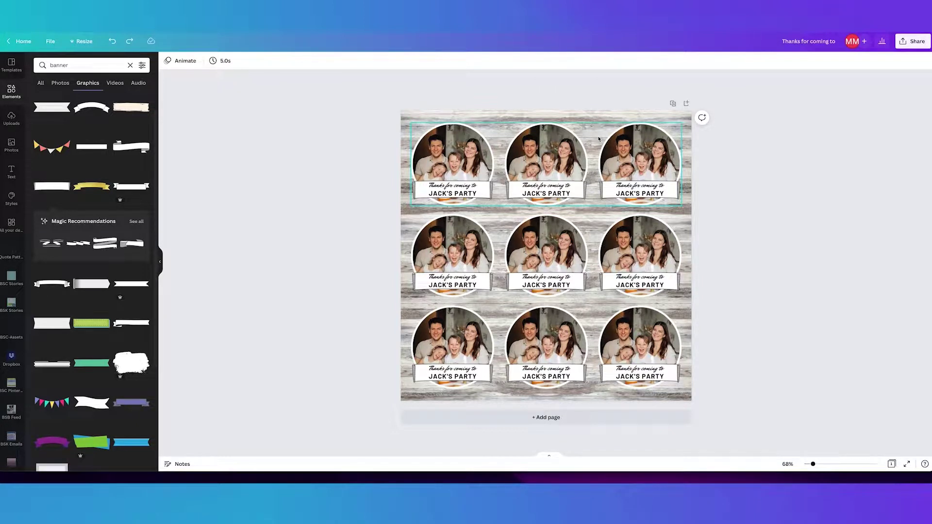
# Step: Rename the design as Jacks-Party
pyautogui.click(818, 42)
pyautogui.press('BackSpace')
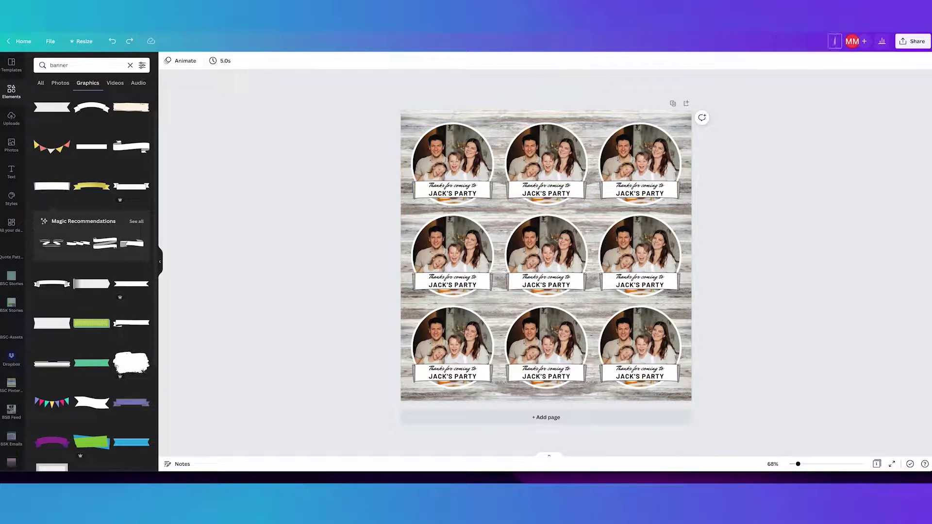
pyautogui.write('jacks-Party')
# Step: Download the design as a JPG at size 3 (6000 × 6000 px) and quality 100, and dismiss the download notice
pyautogui.click(906, 42)
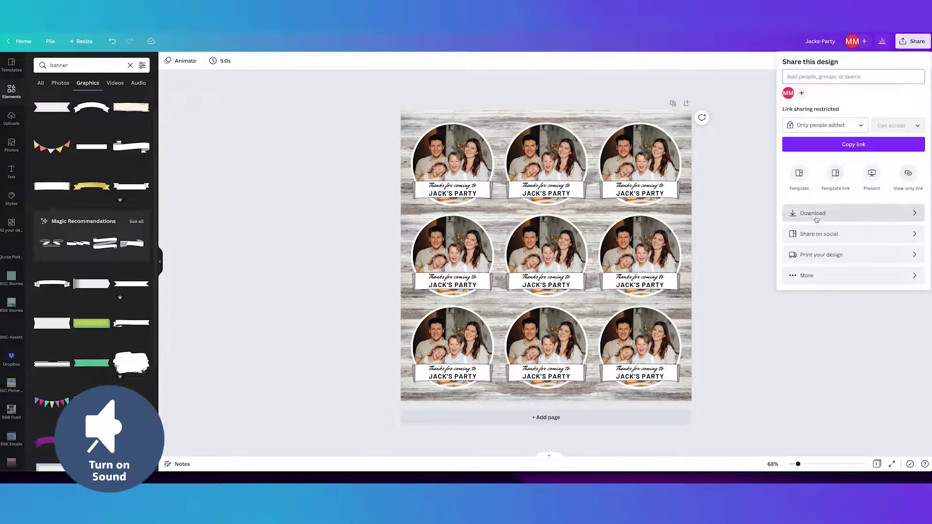
pyautogui.click(816, 170)
pyautogui.click(812, 95)
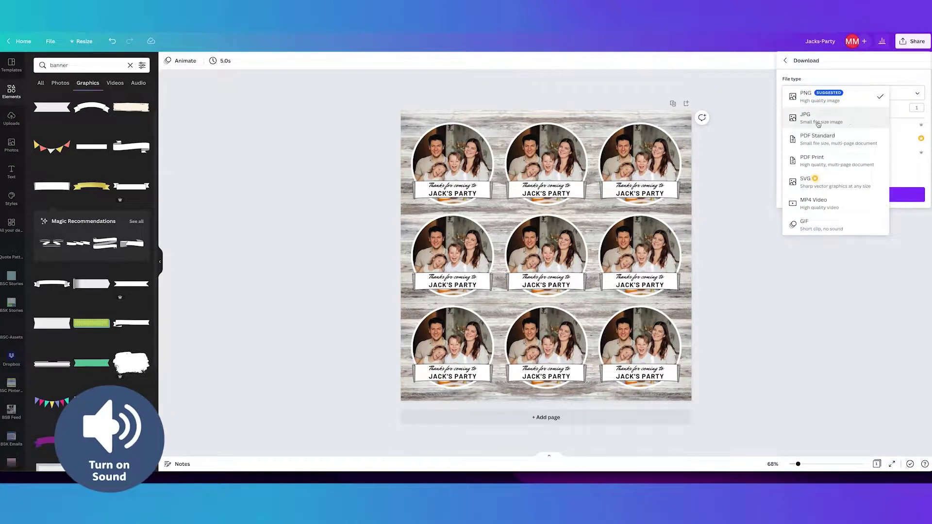
pyautogui.click(811, 118)
pyautogui.moveTo(811, 118); pyautogui.dragTo(922, 118)
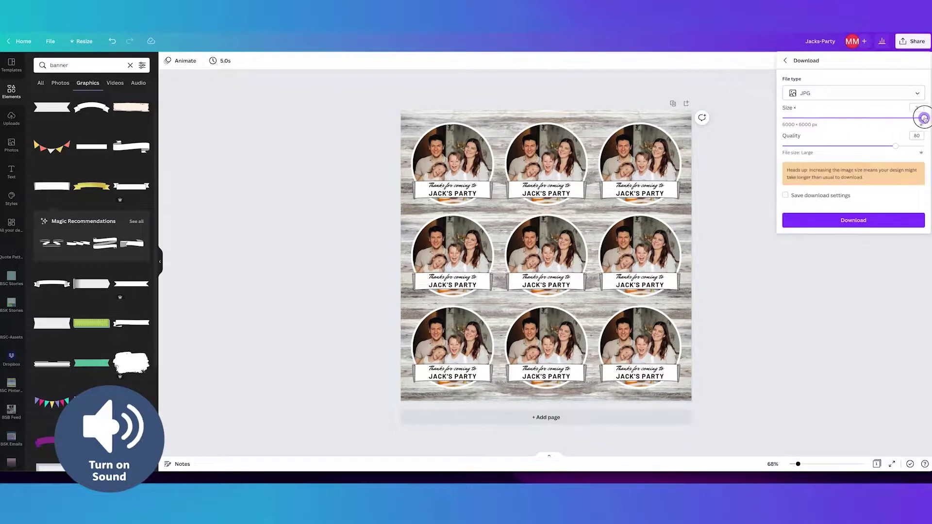
pyautogui.moveTo(896, 146); pyautogui.dragTo(923, 145)
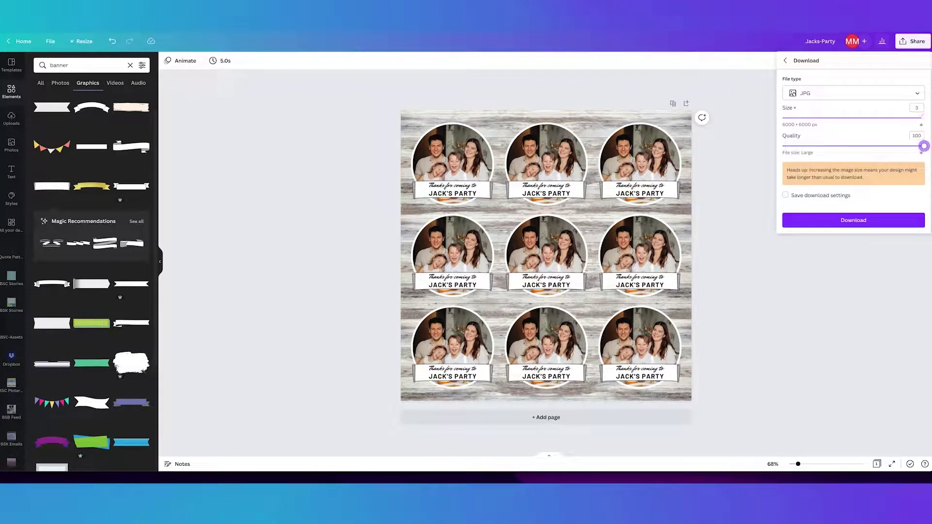
pyautogui.click(861, 223)
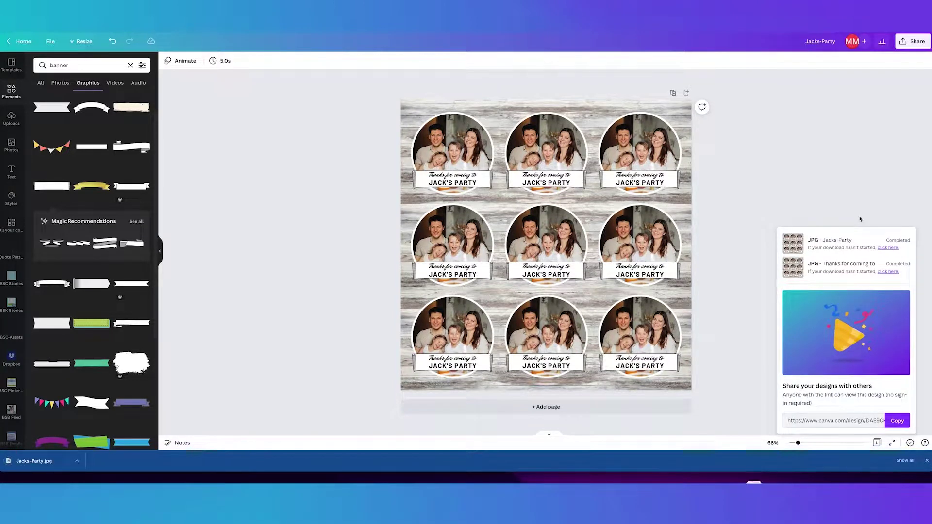
pyautogui.click(859, 219)
pyautogui.click(926, 461)
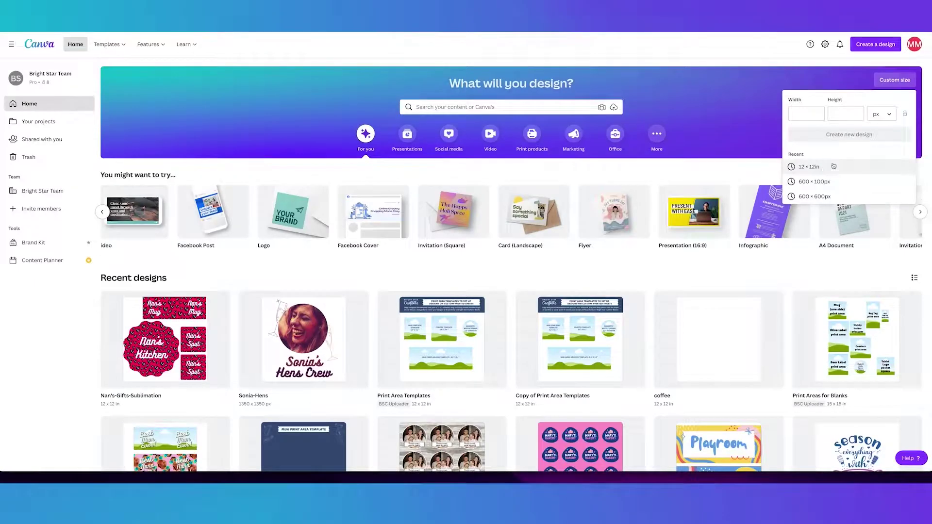
# Step: Create a new blank design with a custom size of 12 × 12 inches
pyautogui.press('Escape')
pyautogui.click(895, 79)
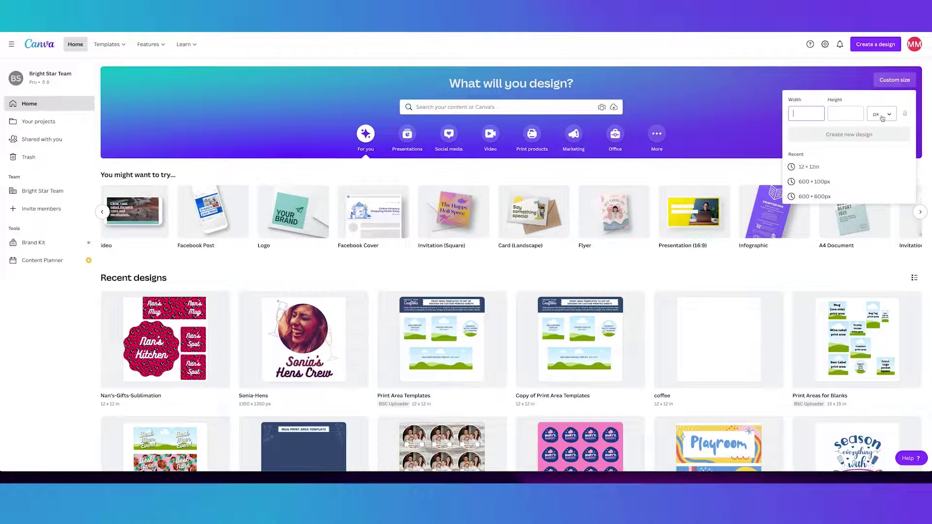
pyautogui.click(805, 114)
pyautogui.write('12')
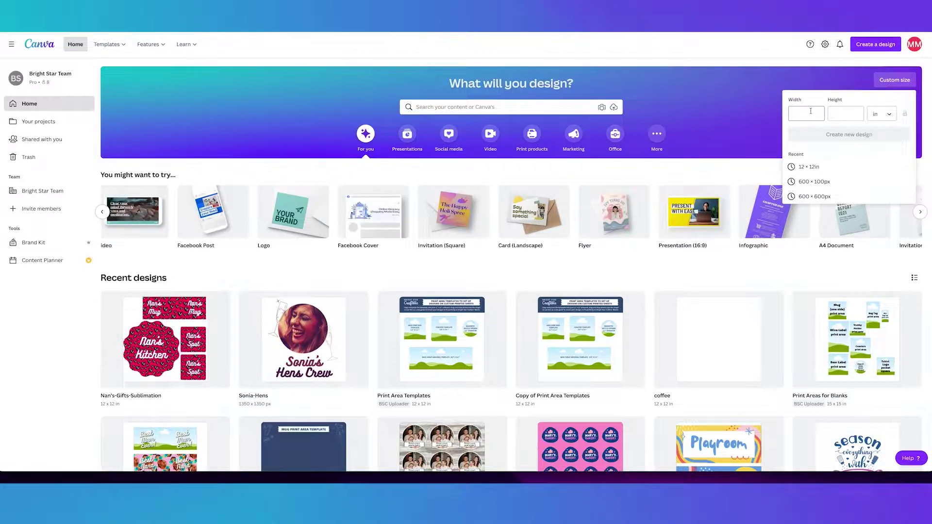
pyautogui.press('Tab')
pyautogui.write('12')
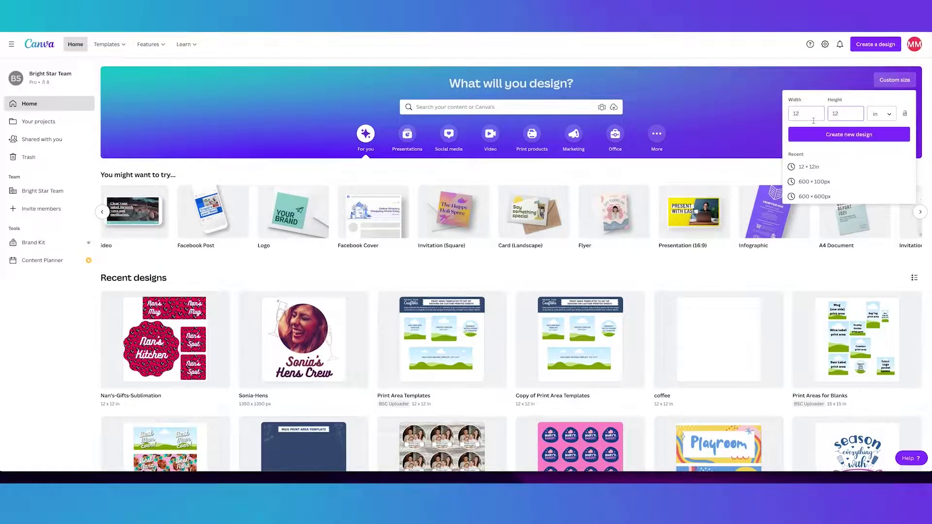
pyautogui.click(827, 136)
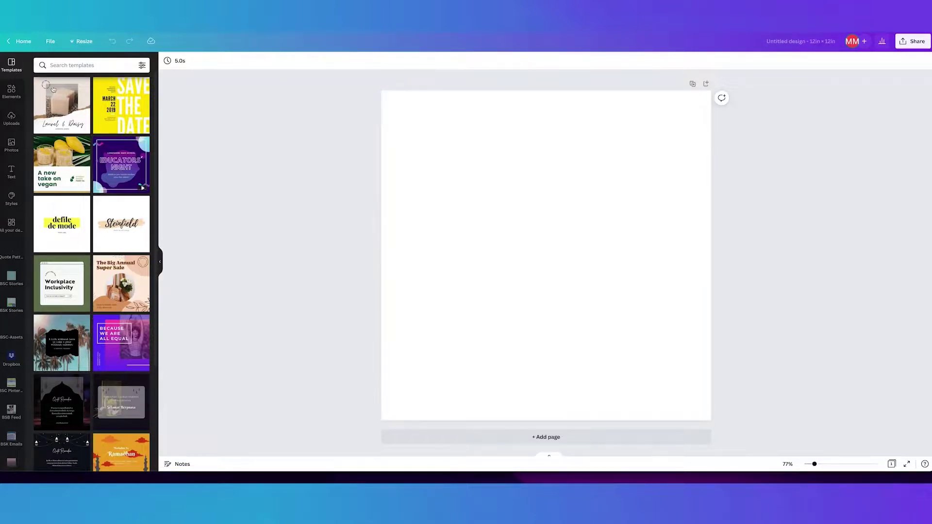
# Step: Search the templates for "floral"
pyautogui.click(90, 65)
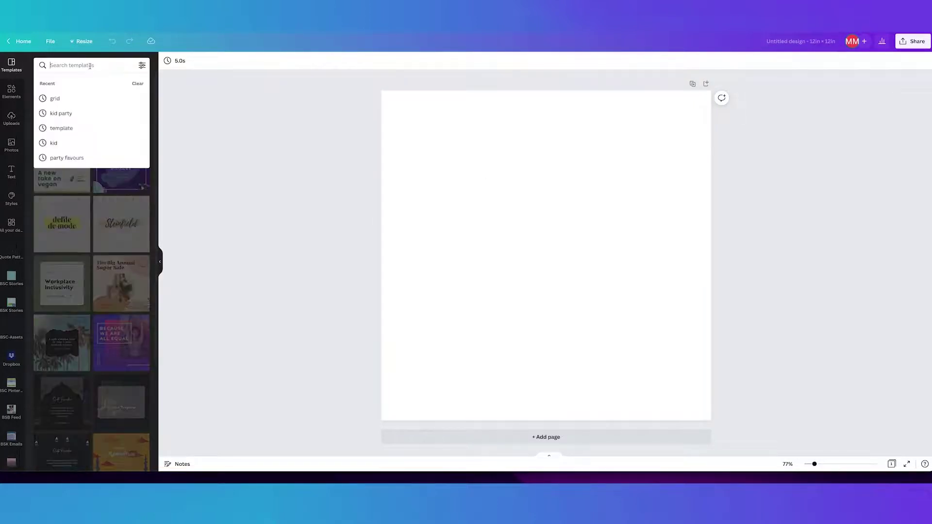
pyautogui.write('floral')
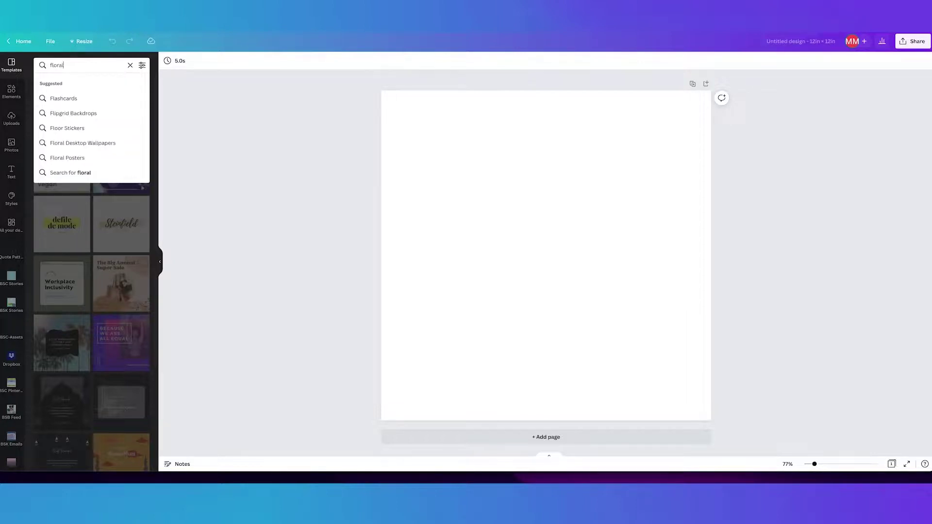
pyautogui.press('Return')
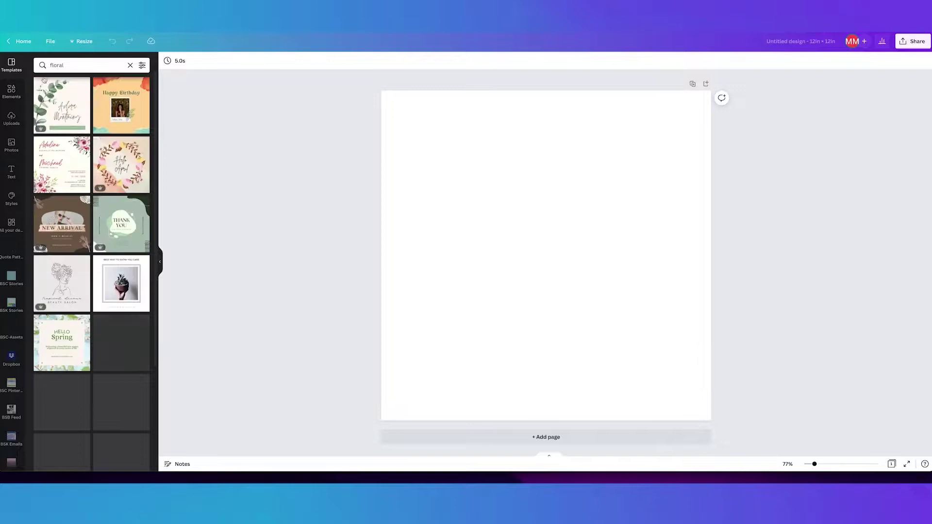
# Step: Search the elements for "floral" and refine the search to "floral pattern"
pyautogui.click(11, 91)
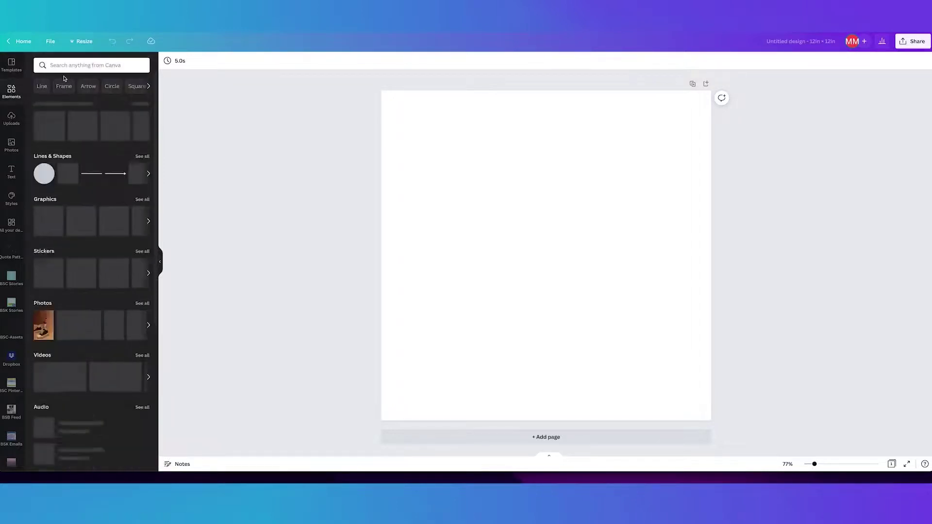
pyautogui.click(79, 66)
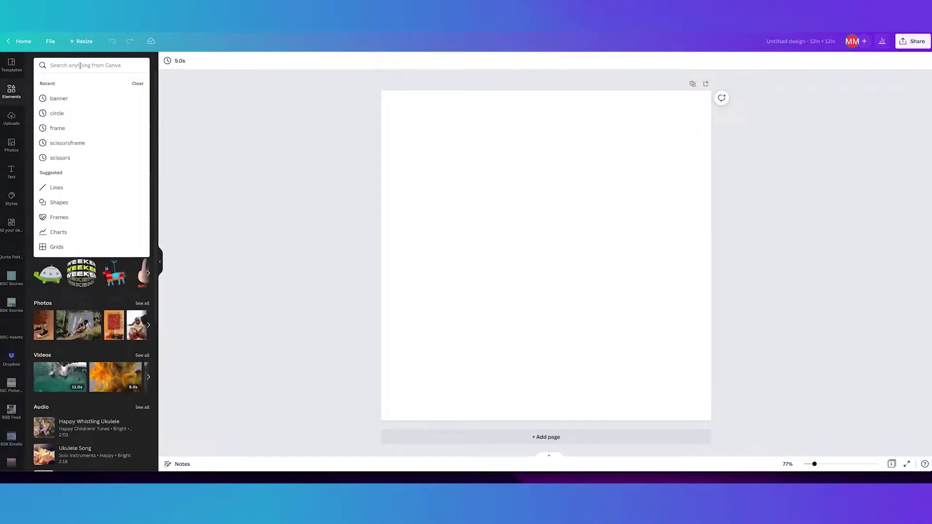
pyautogui.write('floral')
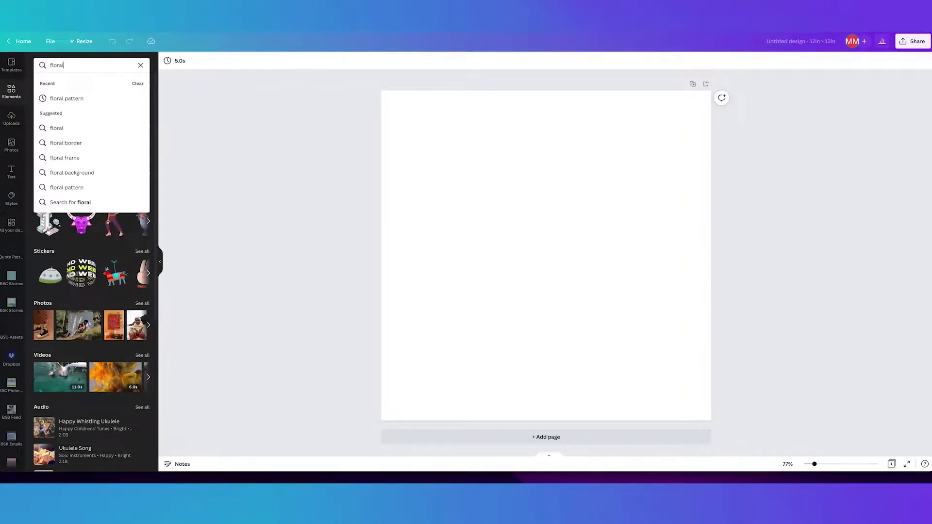
pyautogui.press('Return')
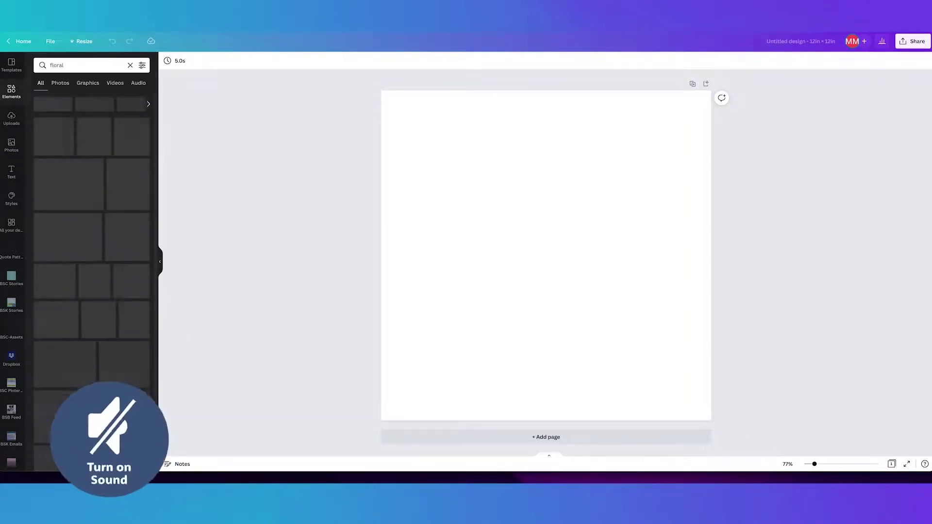
pyautogui.click(82, 67)
pyautogui.write('pattern')
pyautogui.press('Return')
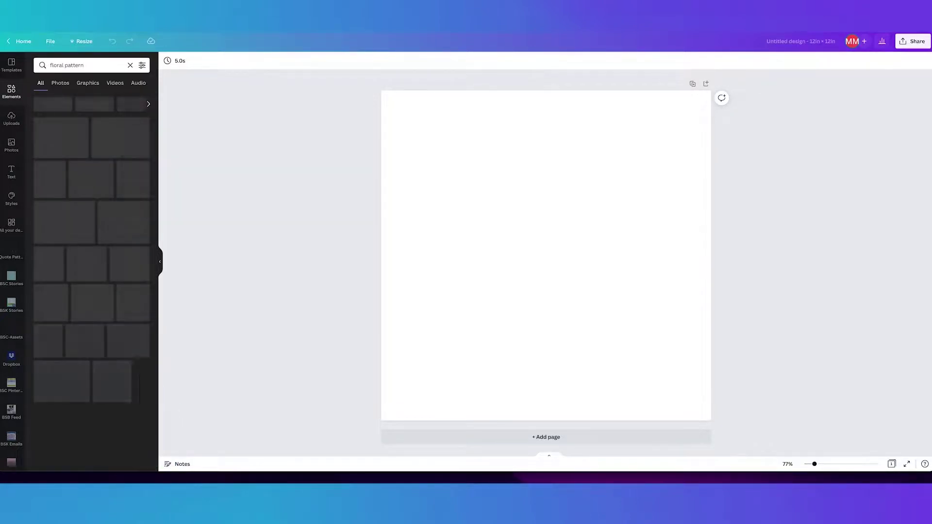
# Step: Try the flower pattern in orange, pink, grey and dark blue on the page and delete it
pyautogui.scroll(-2, 85, 156)
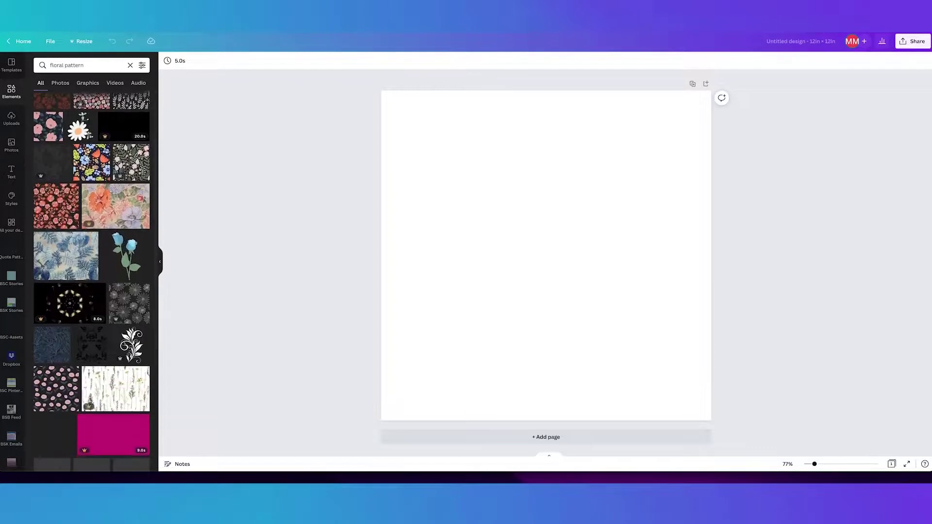
pyautogui.scroll(2, 86, 156)
pyautogui.scroll(-3, 80, 199)
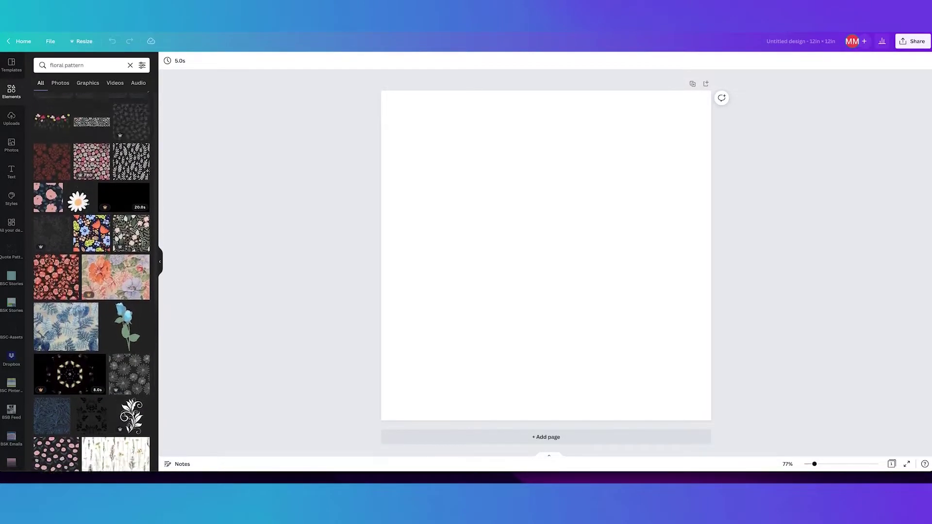
pyautogui.scroll(-3, 106, 197)
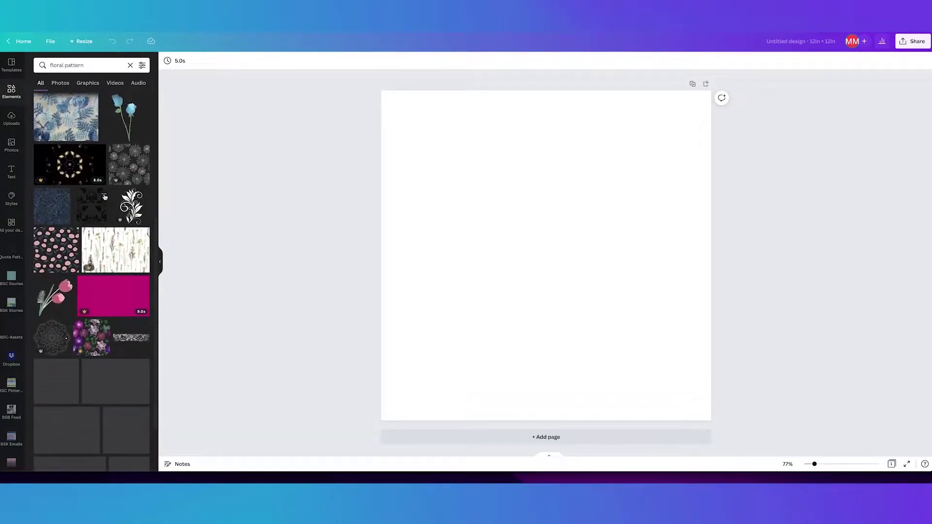
pyautogui.scroll(-4, 105, 196)
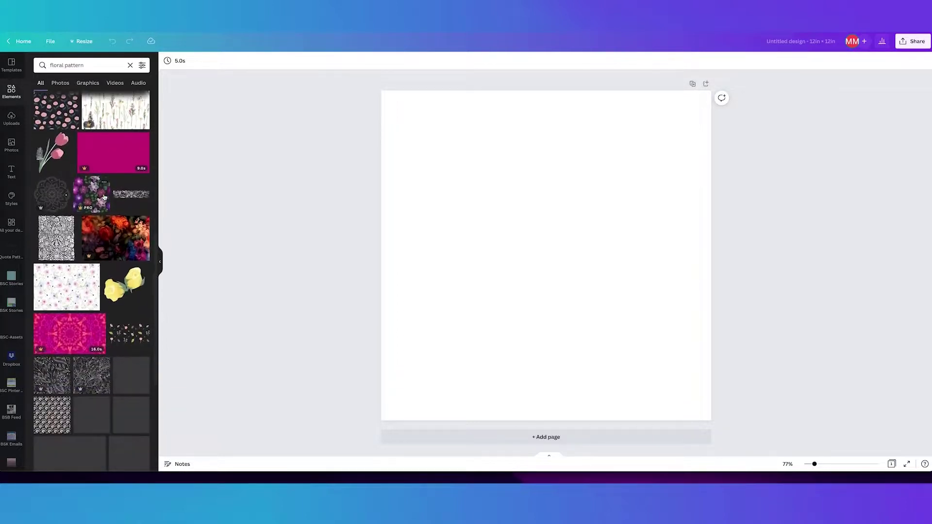
pyautogui.scroll(-1, 105, 197)
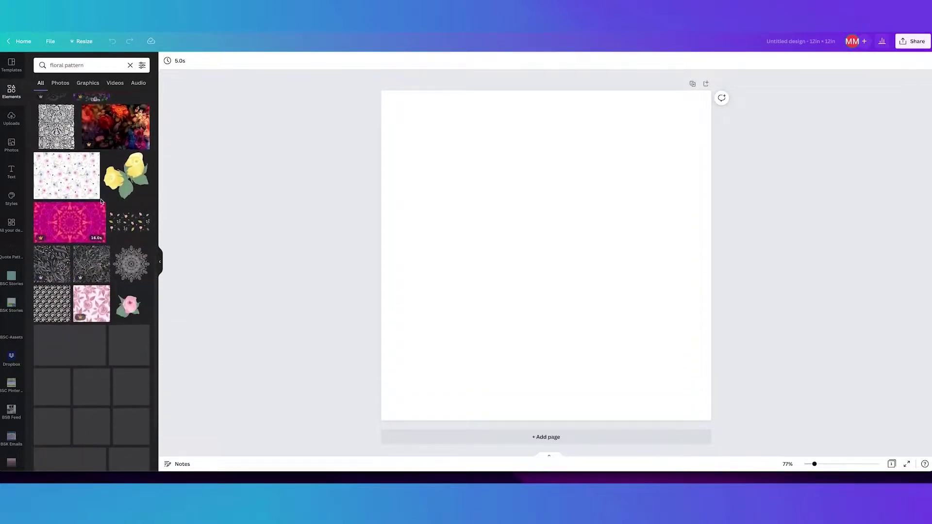
pyautogui.scroll(-2, 99, 216)
pyautogui.scroll(-4, 99, 217)
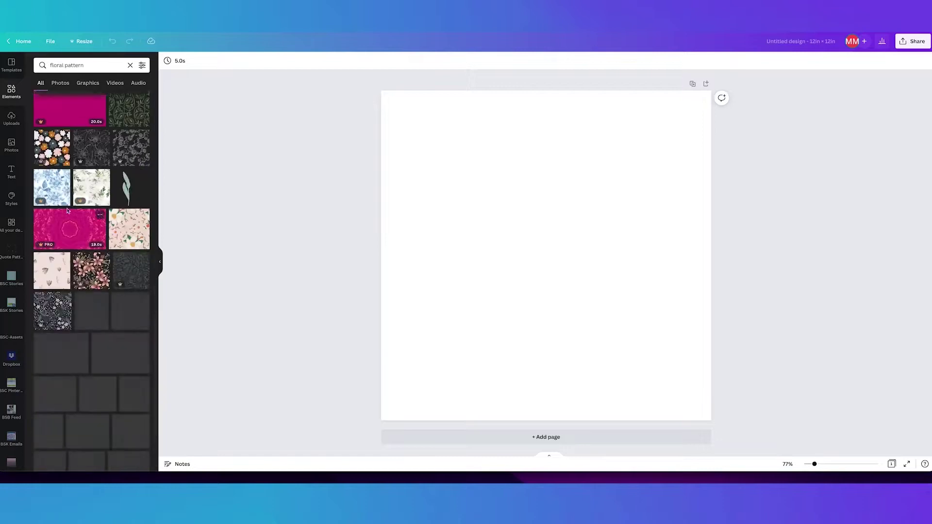
pyautogui.click(53, 146)
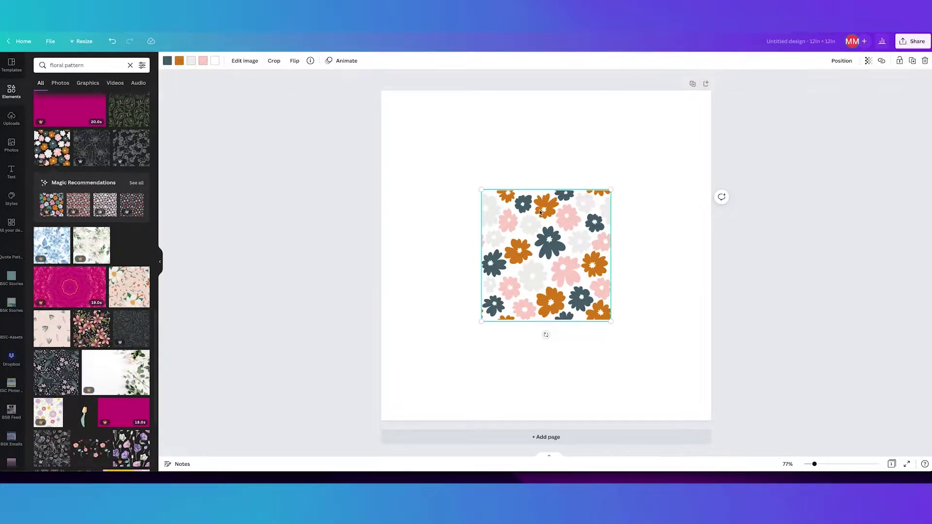
pyautogui.press('Delete')
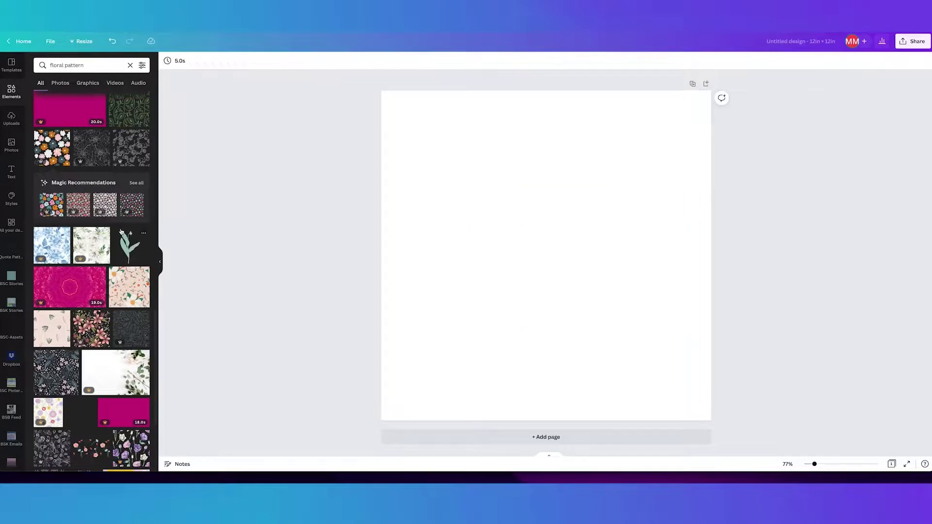
# Step: Add the teal floral pattern of repeating fan shapes to the blank page
pyautogui.scroll(-5, 124, 243)
pyautogui.scroll(-2, 117, 221)
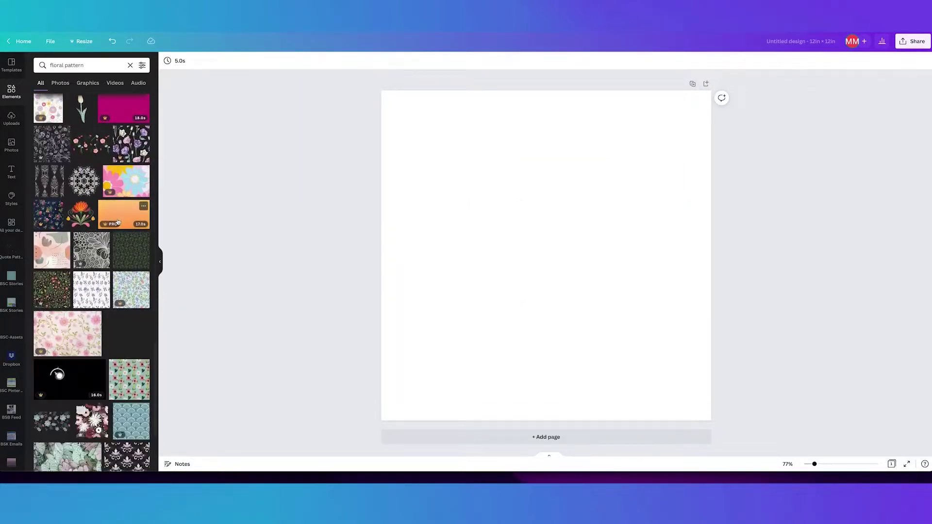
pyautogui.click(131, 419)
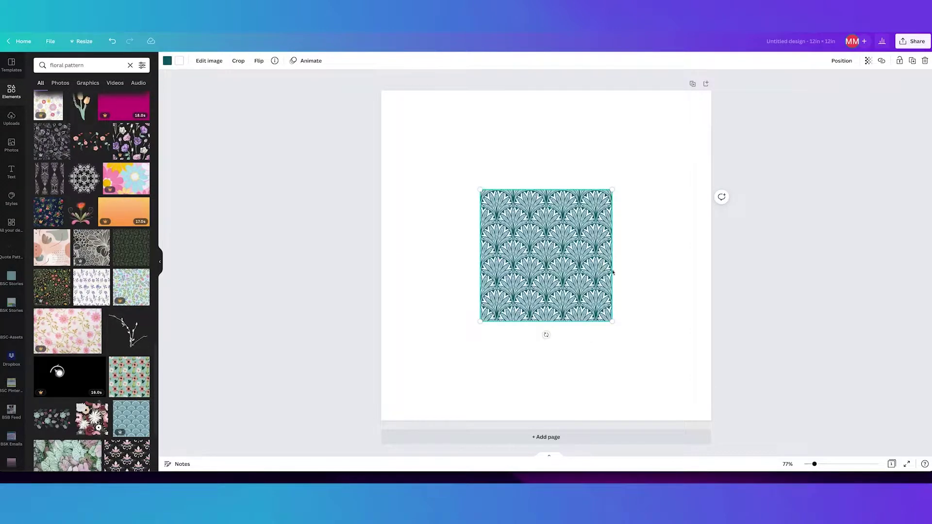
# Step: Move the fan pattern into the page's upper-left corner and recolour its teal parts violet
pyautogui.moveTo(531, 228); pyautogui.dragTo(446, 142)
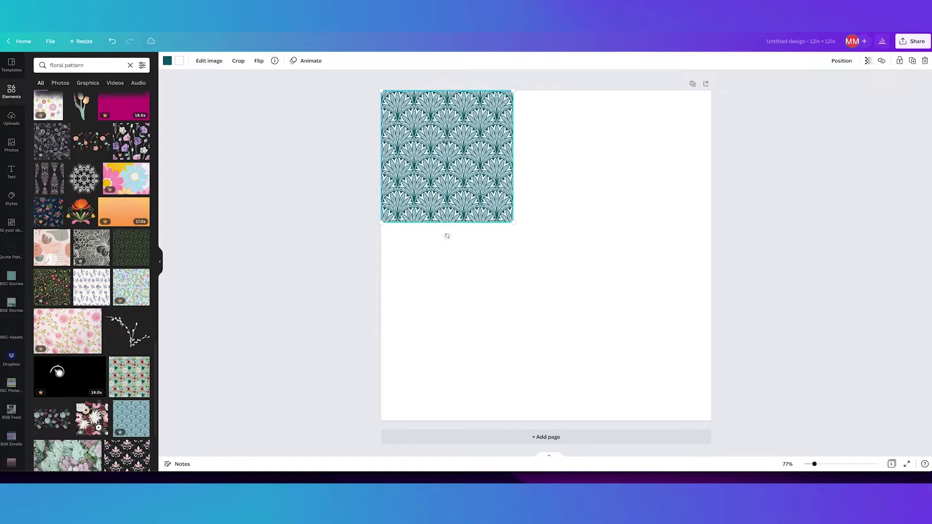
pyautogui.click(167, 60)
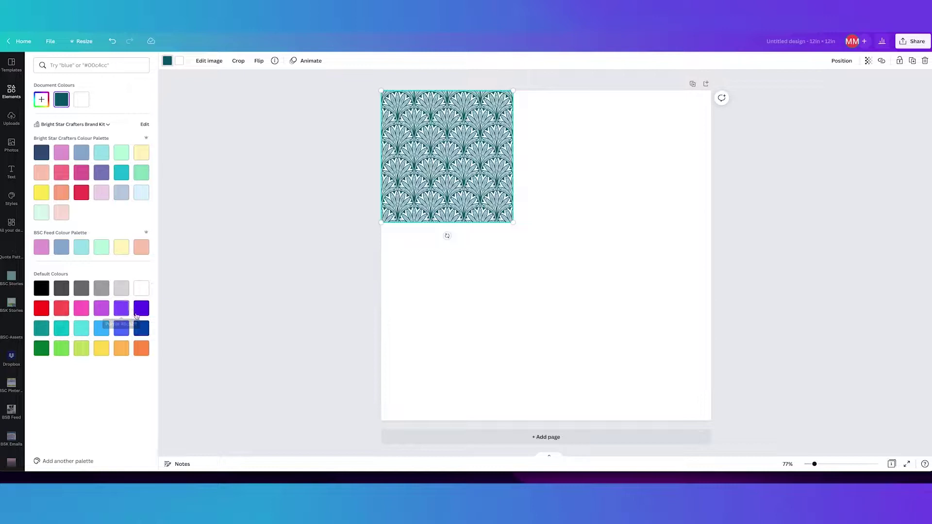
pyautogui.click(141, 309)
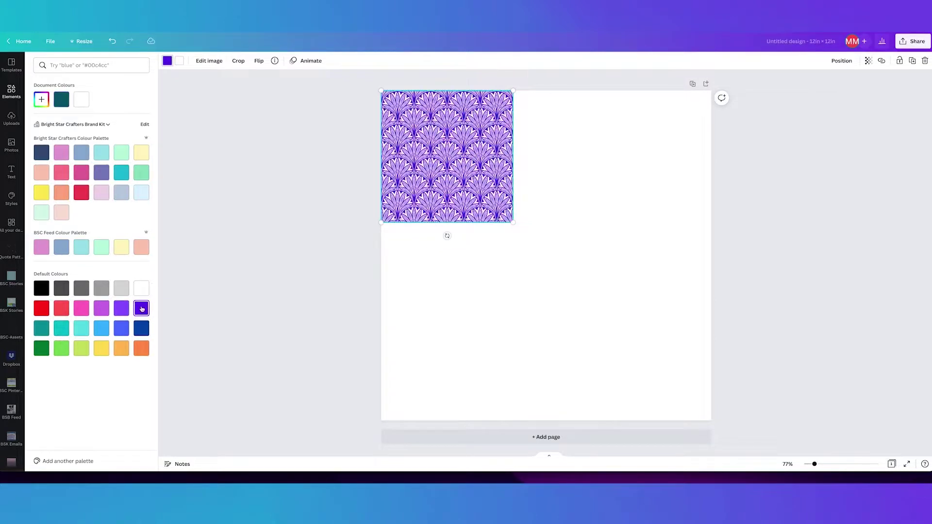
# Step: Recolour the fan pattern's white parts light purple and its violet parts dark blue
pyautogui.click(180, 61)
pyautogui.click(180, 61)
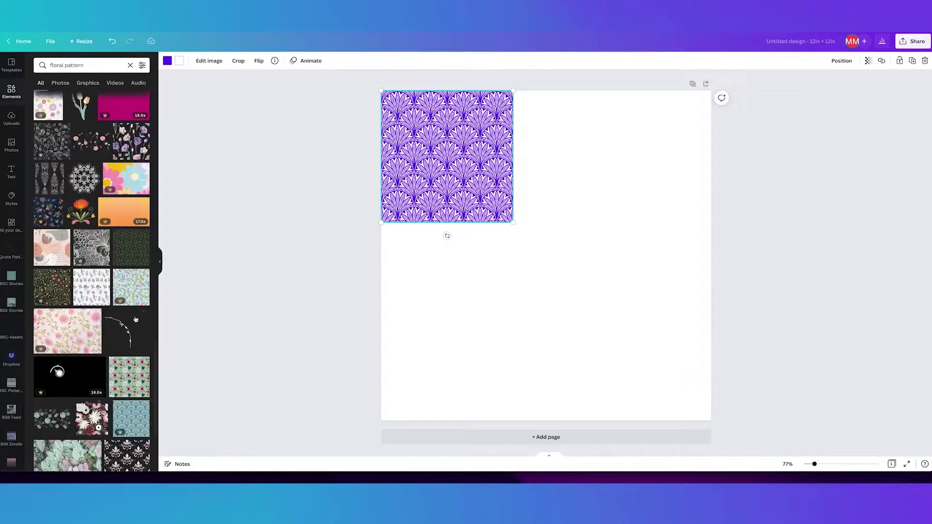
pyautogui.click(179, 60)
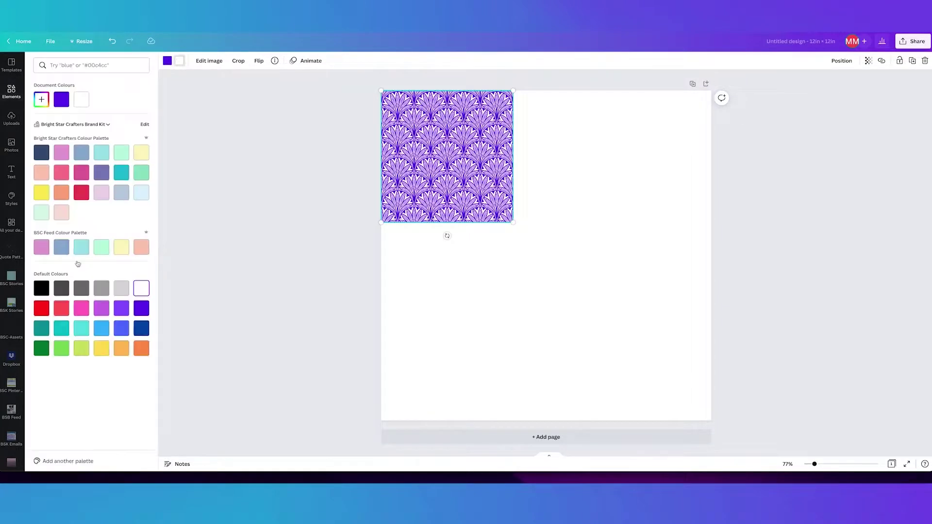
pyautogui.click(103, 310)
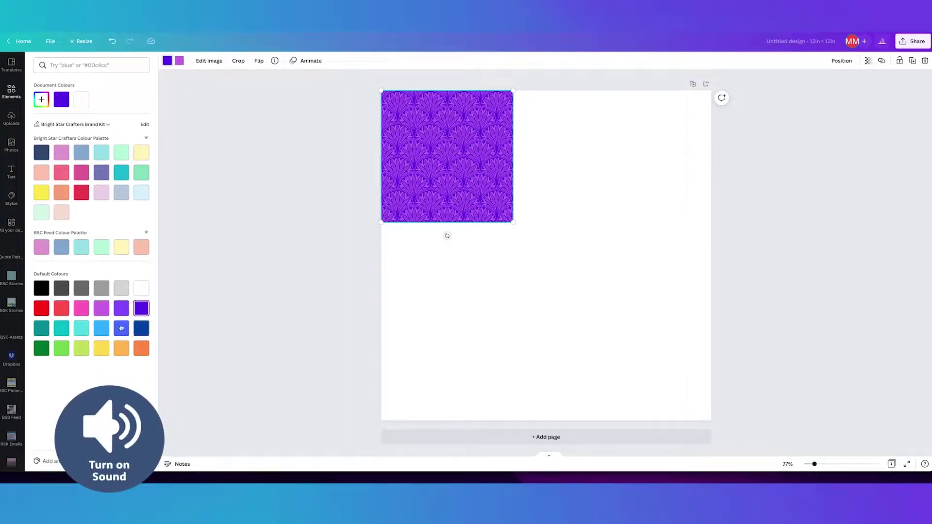
pyautogui.click(142, 329)
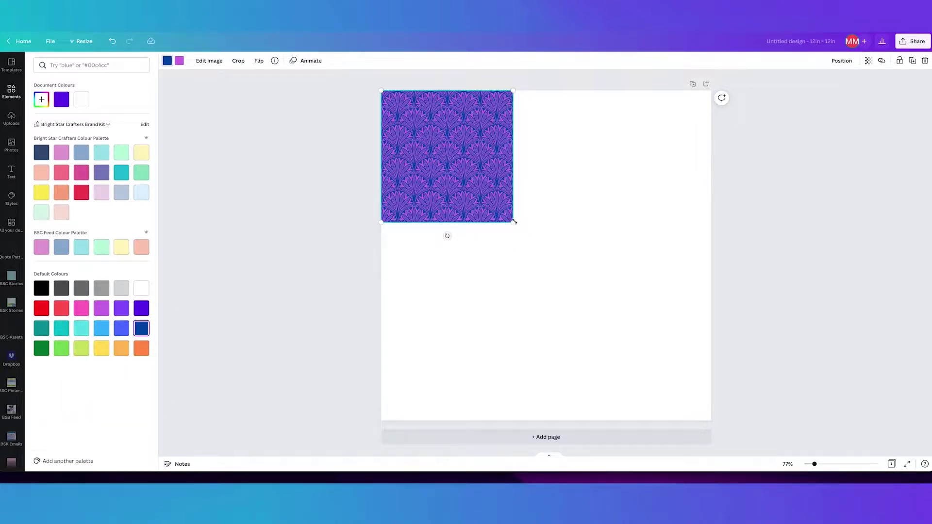
# Step: Try turquoise for the pattern's dark blue parts and undo that colour change
pyautogui.click(121, 247)
pyautogui.click(121, 172)
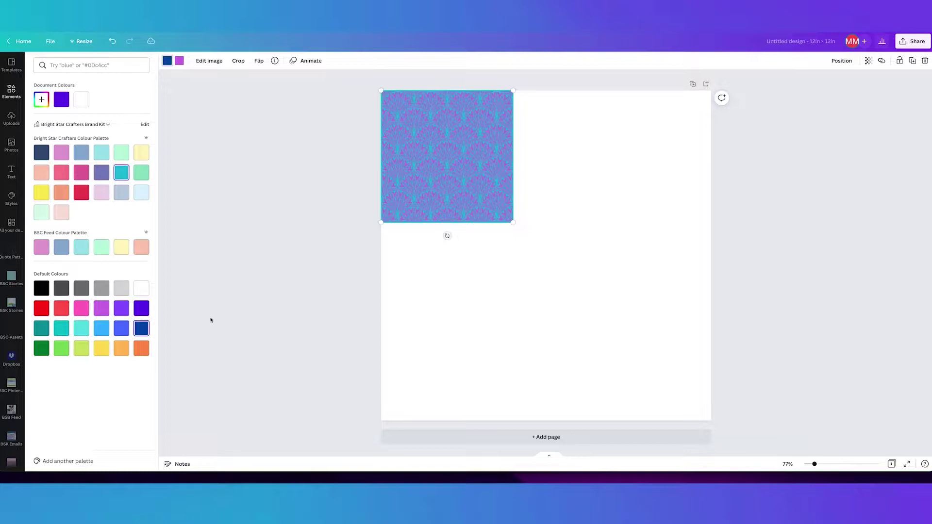
pyautogui.hotkey('ctrl', 'z')
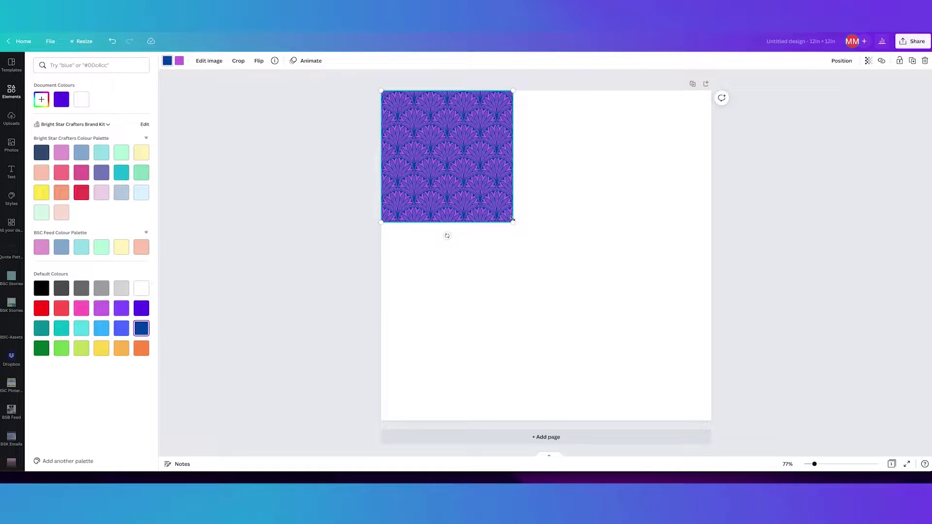
# Step: Shrink the pattern tile, copy it into a grouped five-tile row across the page's top edge, and duplicate that row directly below
pyautogui.moveTo(512, 219); pyautogui.dragTo(681, 128)
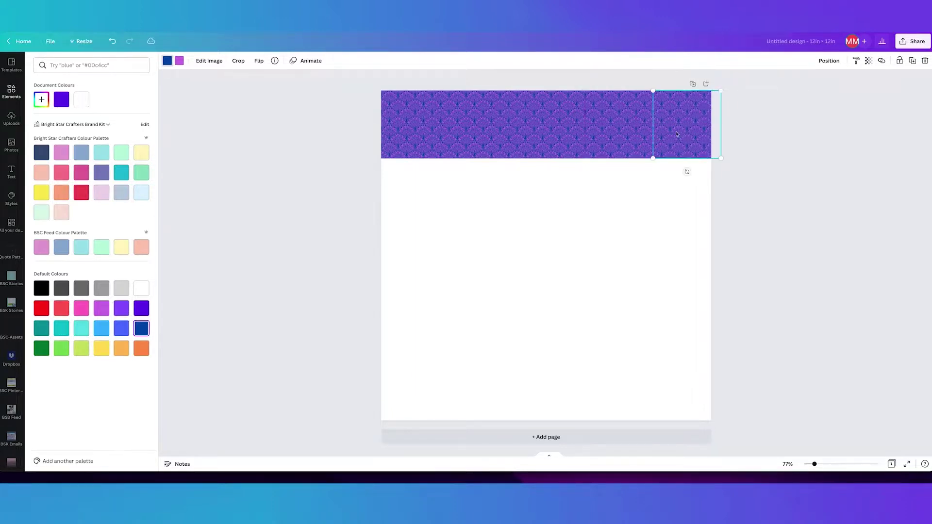
pyautogui.click(622, 212)
pyautogui.moveTo(698, 194); pyautogui.dragTo(450, 137)
pyautogui.click(806, 60)
pyautogui.moveTo(677, 132); pyautogui.dragTo(678, 197)
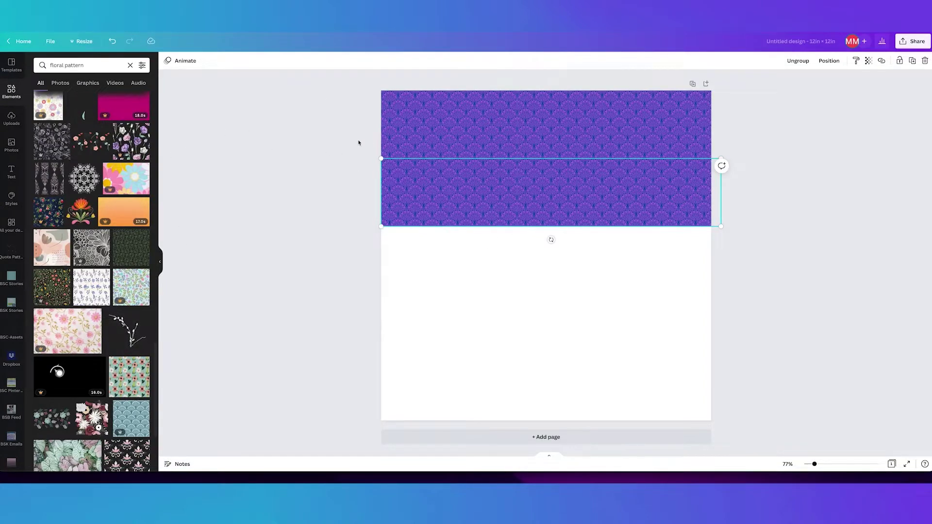
# Step: Inspect the seams between the pattern tiles and rows at 360% zoom
pyautogui.click(619, 297)
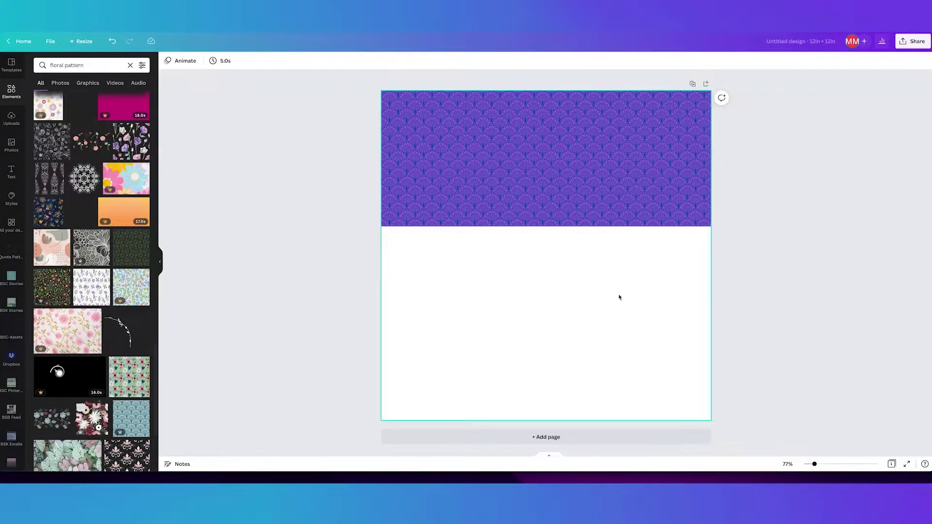
pyautogui.click(575, 211)
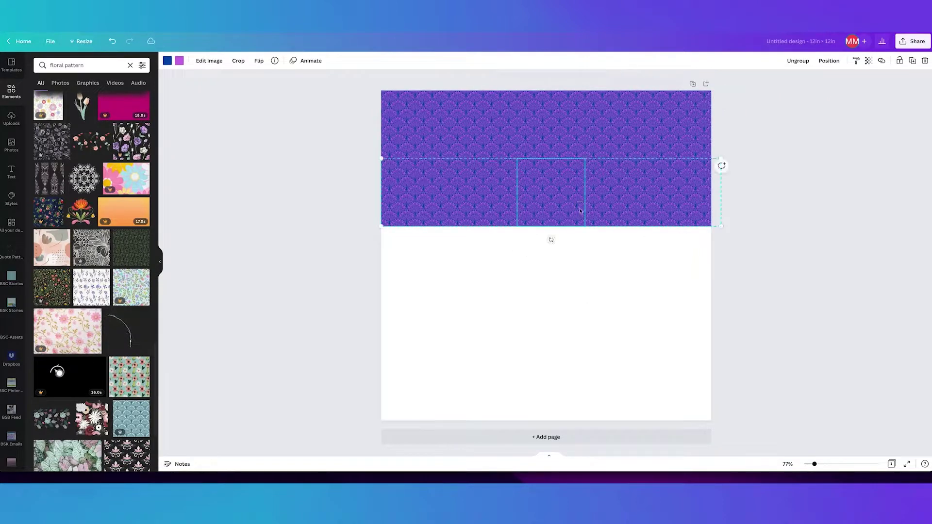
pyautogui.moveTo(815, 465); pyautogui.dragTo(857, 464)
pyautogui.click(443, 187)
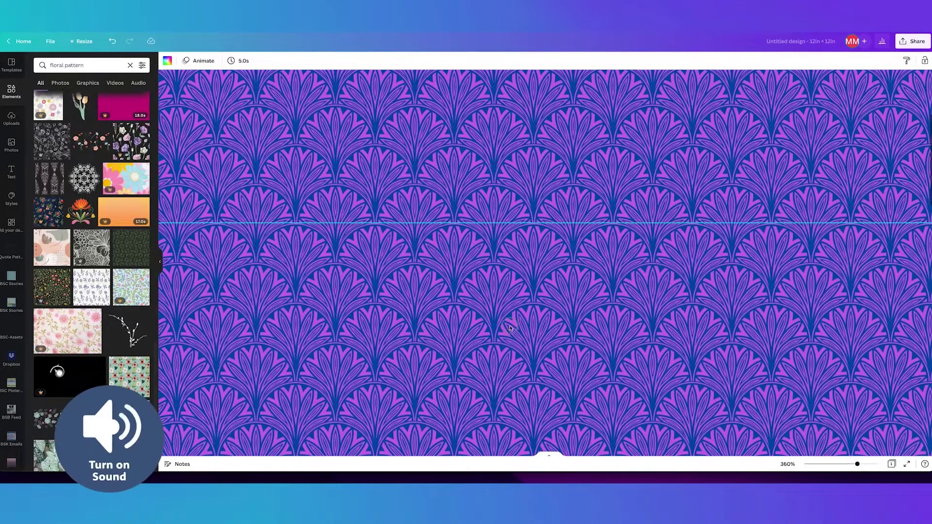
pyautogui.moveTo(509, 328); pyautogui.dragTo(502, 315)
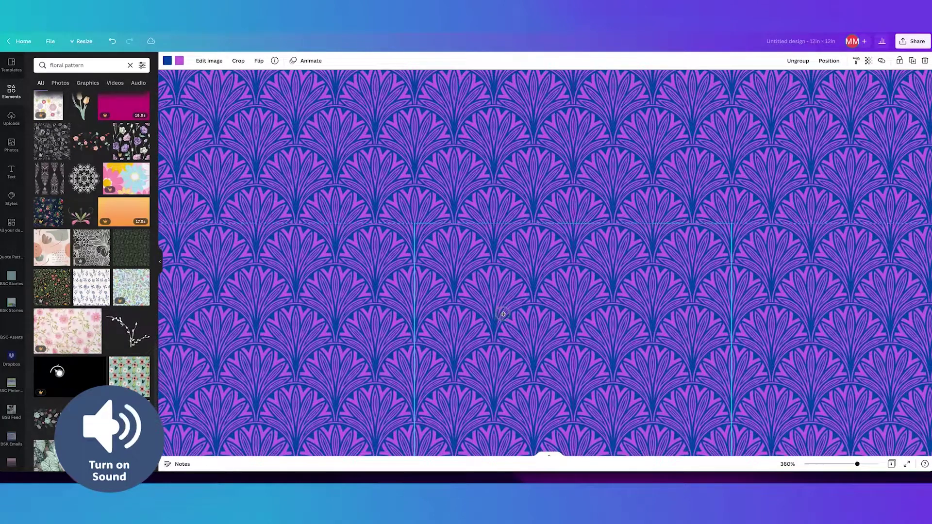
pyautogui.click(461, 194)
pyautogui.click(327, 166)
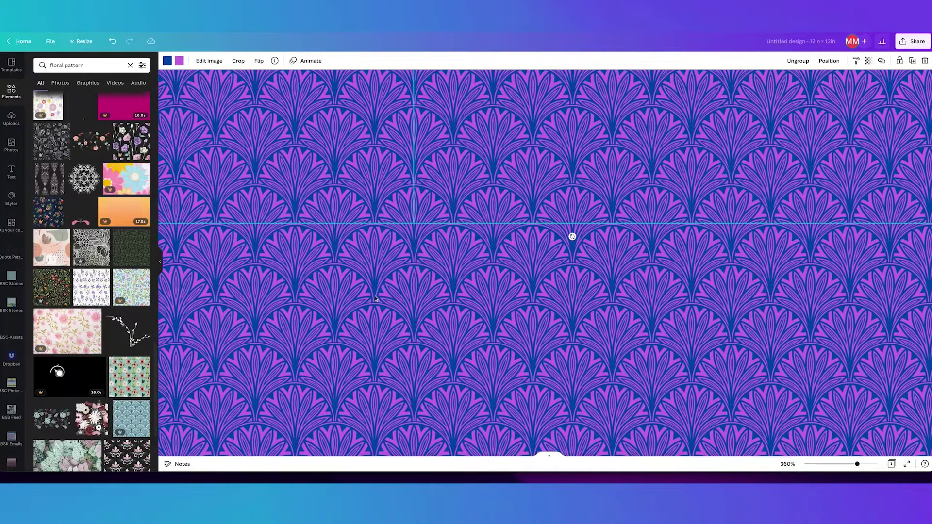
pyautogui.moveTo(858, 465); pyautogui.dragTo(818, 464)
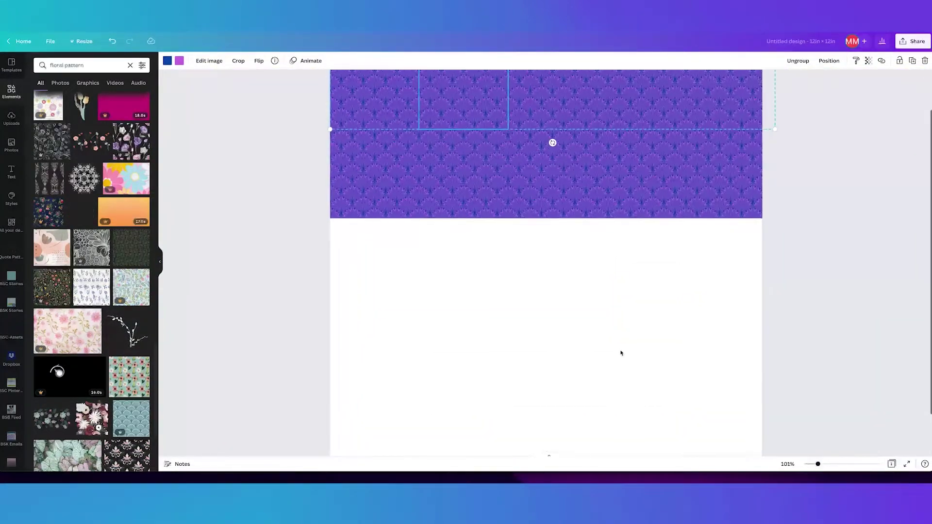
# Step: Select both pattern rows and duplicate them directly below to form four rows
pyautogui.click(576, 246)
pyautogui.click(460, 148)
pyautogui.keyDown('shift'); pyautogui.click(484, 178); pyautogui.keyUp('shift')
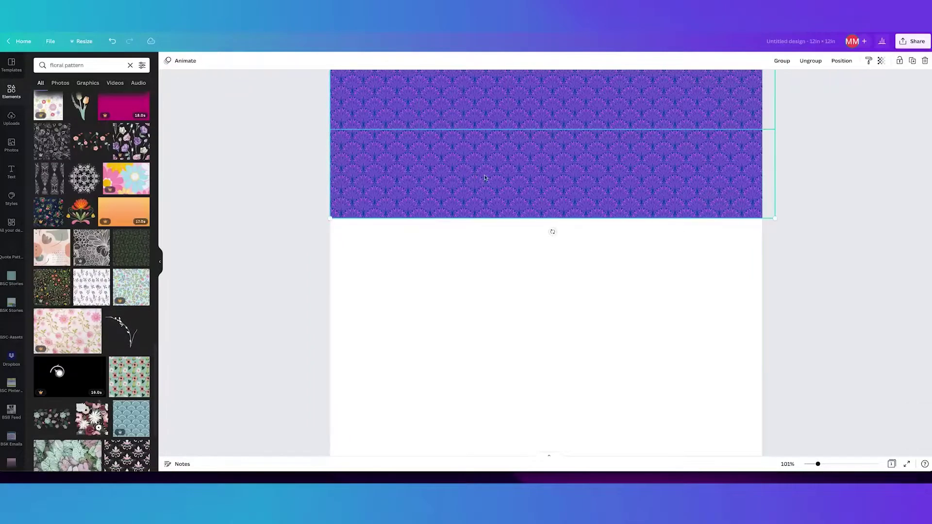
pyautogui.moveTo(551, 168); pyautogui.dragTo(563, 346)
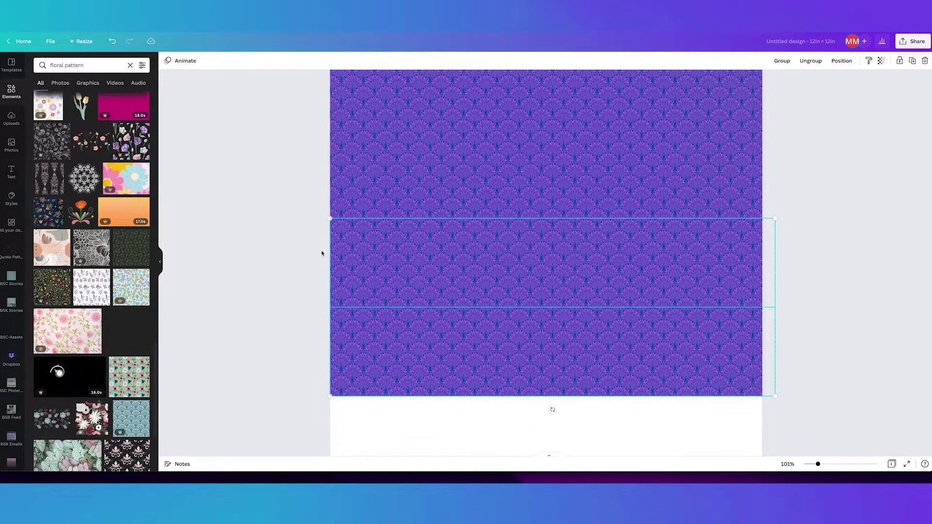
pyautogui.click(300, 251)
pyautogui.scroll(-1, 611, 339)
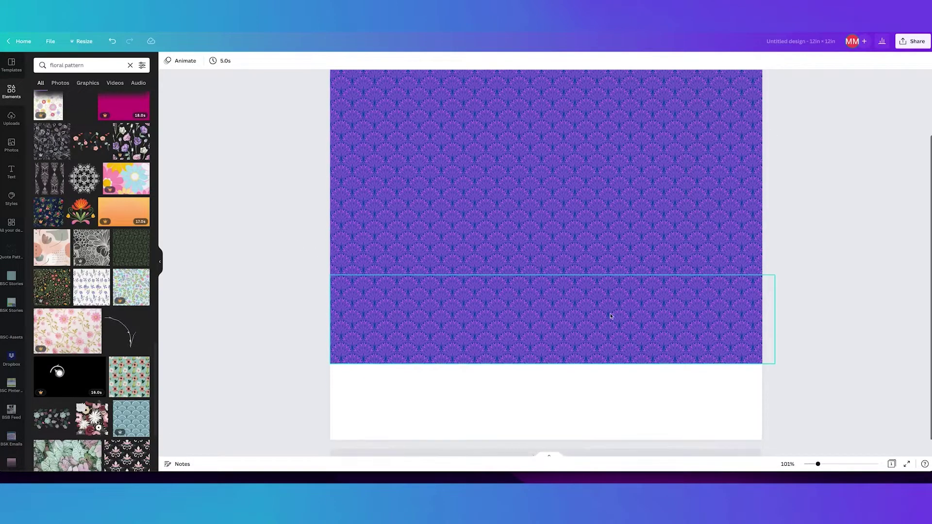
pyautogui.scroll(2, 610, 315)
pyautogui.scroll(-2, 611, 314)
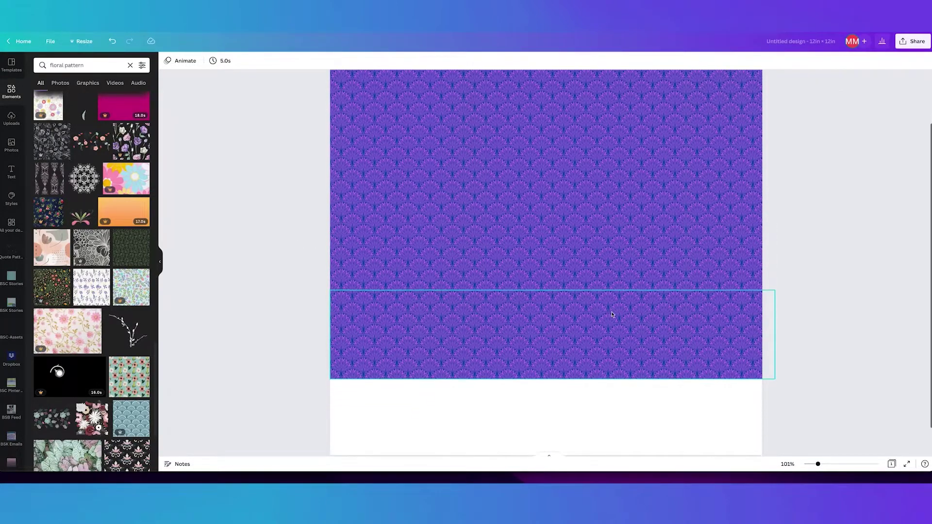
pyautogui.scroll(-1, 612, 314)
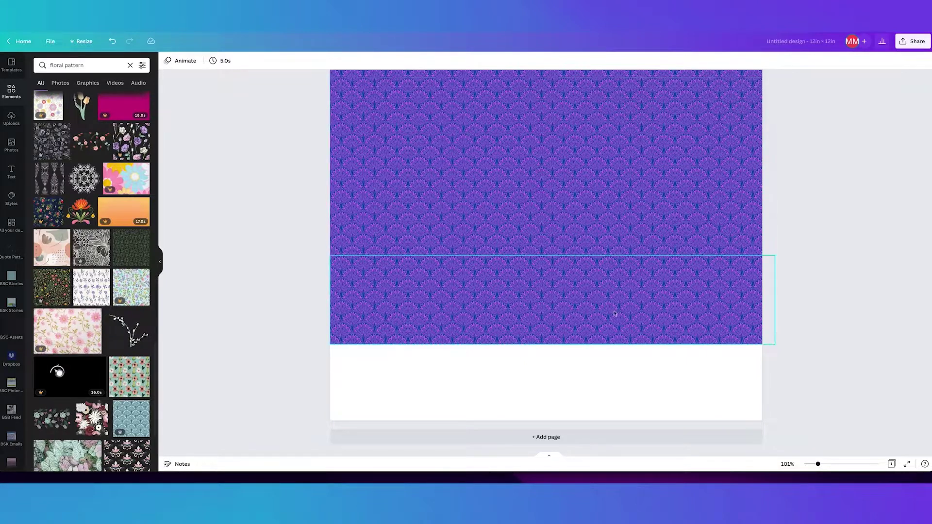
# Step: Delete the fourth tile of the lowest pattern row and undo the removal of the rest of that row
pyautogui.click(636, 316)
pyautogui.press('Delete')
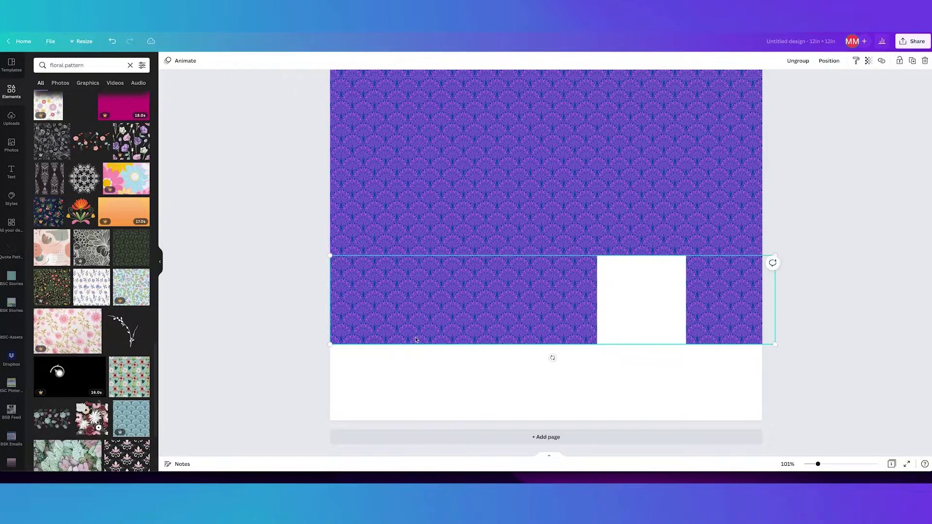
pyautogui.hotkey('ctrl', 'z')
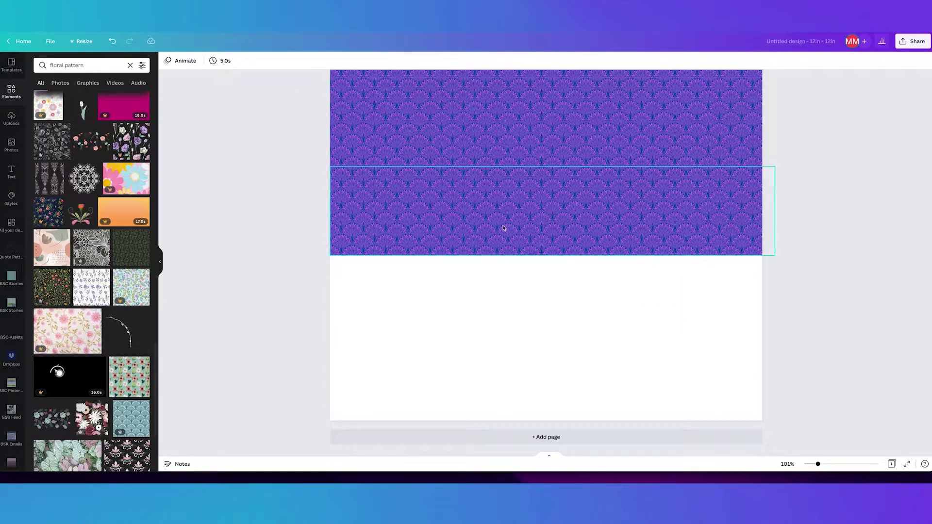
pyautogui.click(699, 220)
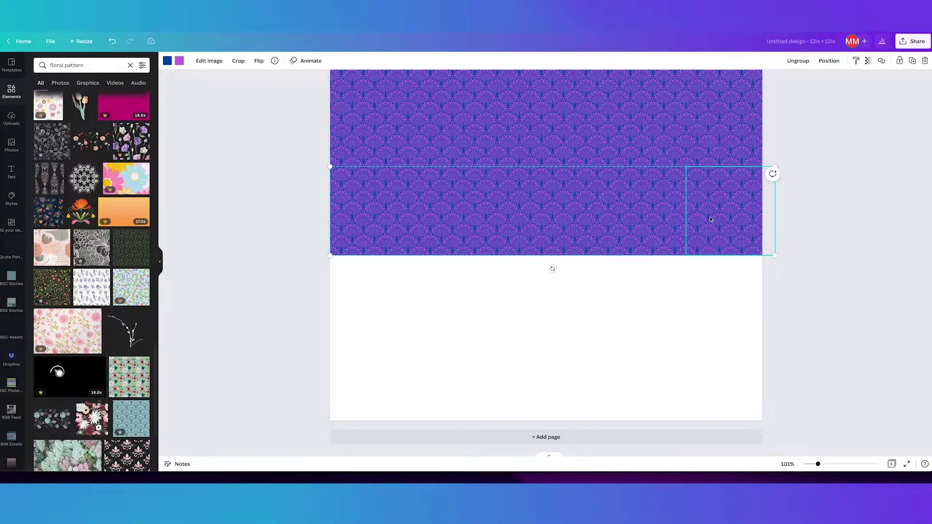
pyautogui.hotkey('ctrl', 'z')
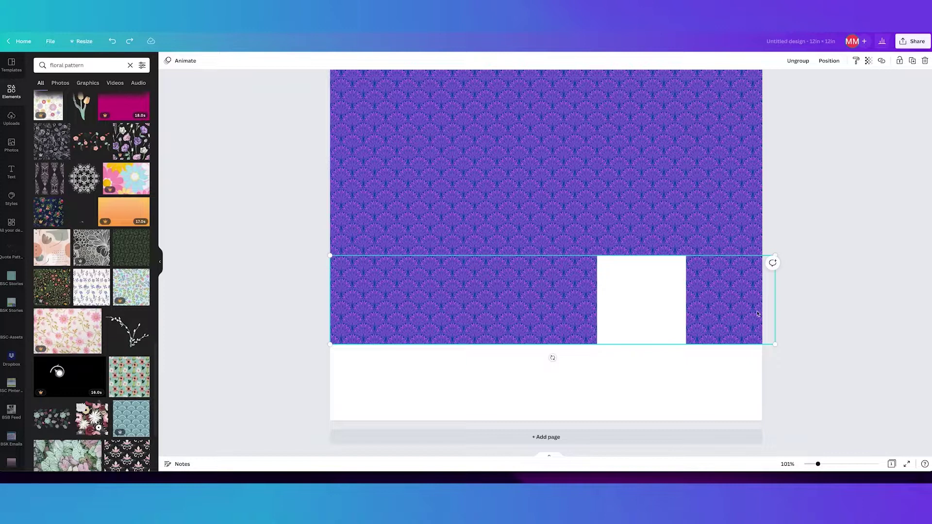
# Step: Ungroup the lowest pattern row and delete its remaining tiles except the first one
pyautogui.doubleClick(718, 299)
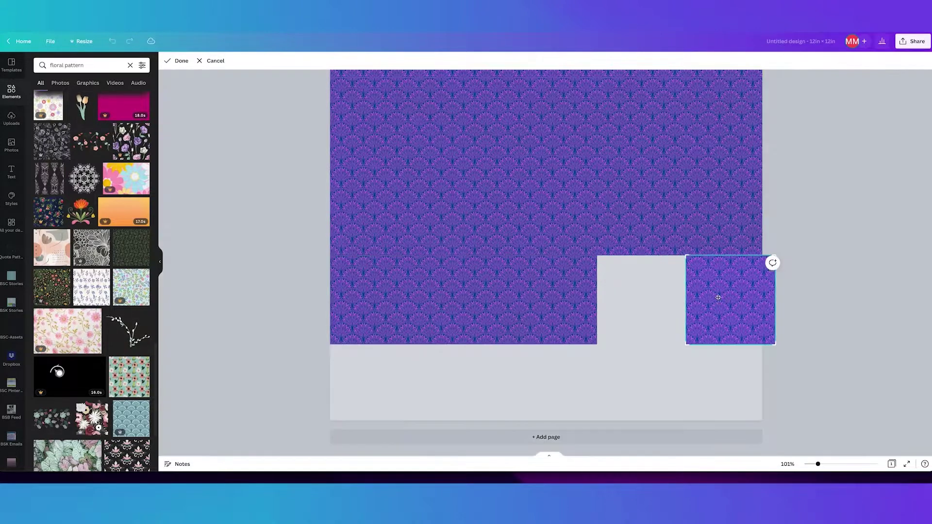
pyautogui.click(631, 339)
pyautogui.click(798, 60)
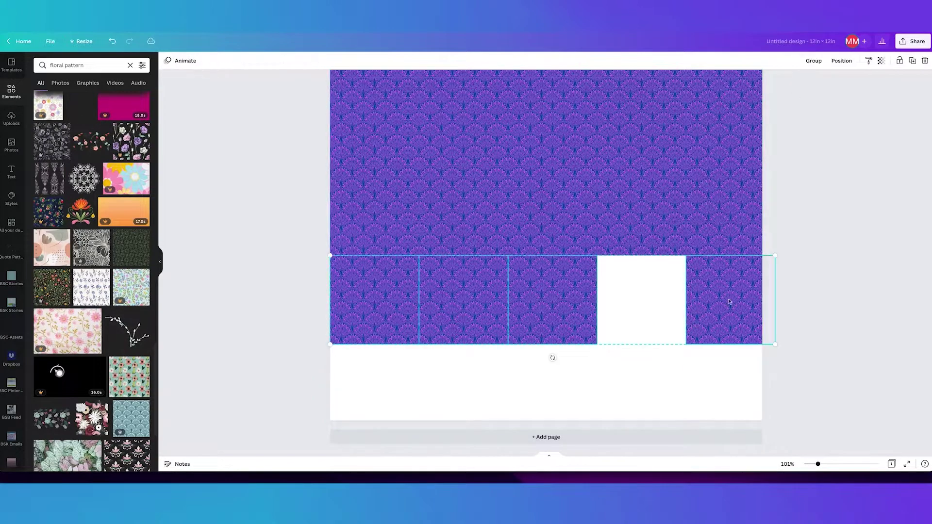
pyautogui.click(723, 299)
pyautogui.keyDown('shift'); pyautogui.click(515, 330); pyautogui.keyUp('shift')
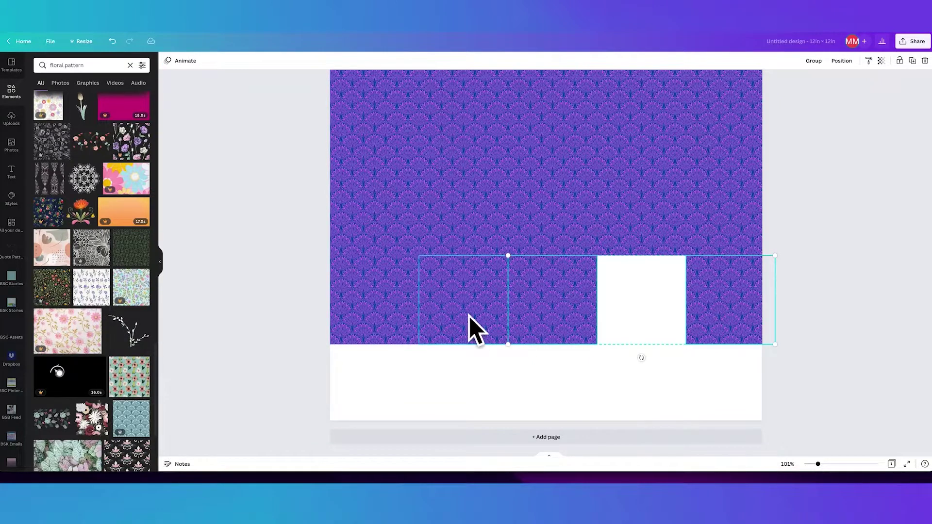
pyautogui.press('Delete')
pyautogui.click(386, 304)
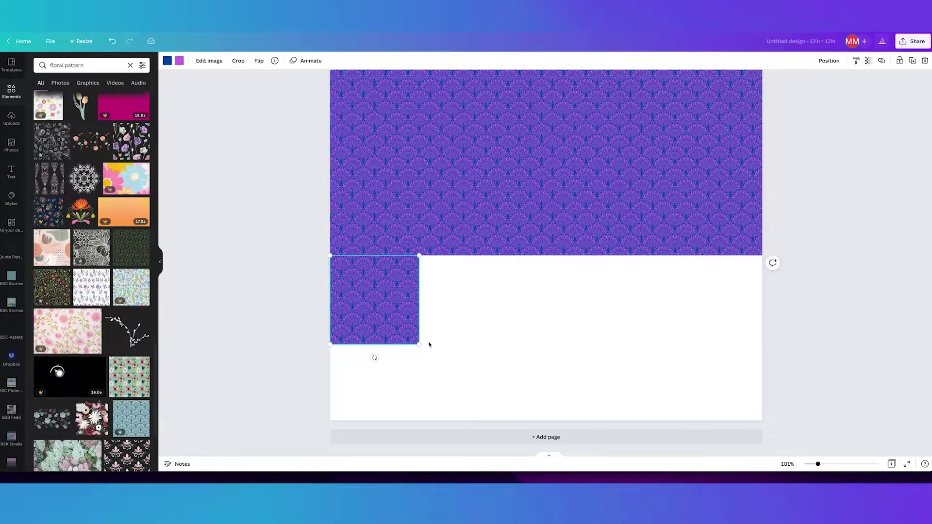
# Step: Enlarge the remaining tile and duplicate it side by side to form a row of three larger tiles
pyautogui.moveTo(420, 345); pyautogui.dragTo(425, 322)
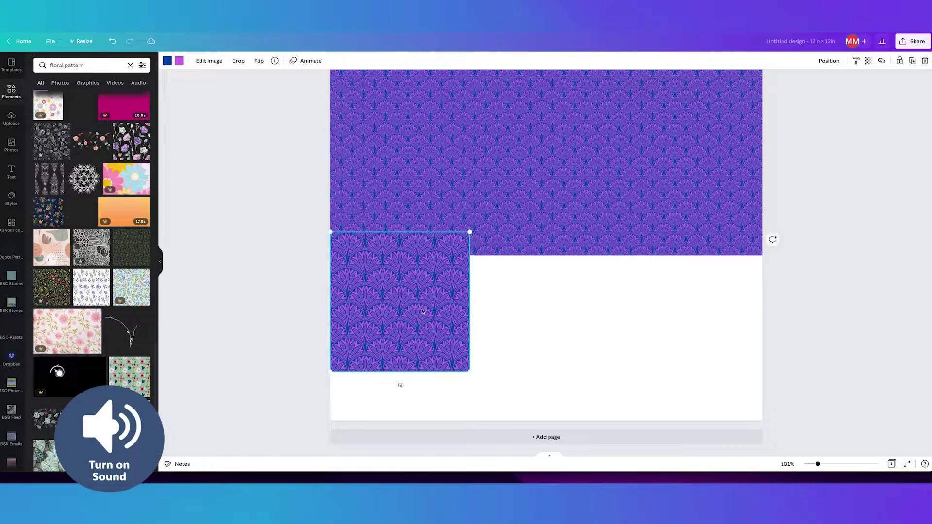
pyautogui.moveTo(400, 274); pyautogui.dragTo(661, 298)
# Step: Scale the three larger tiles together to 12 by 4 inches, group them, and duplicate the row to fill the page's lower part
pyautogui.keyDown('shift'); pyautogui.click(555, 303); pyautogui.keyUp('shift')
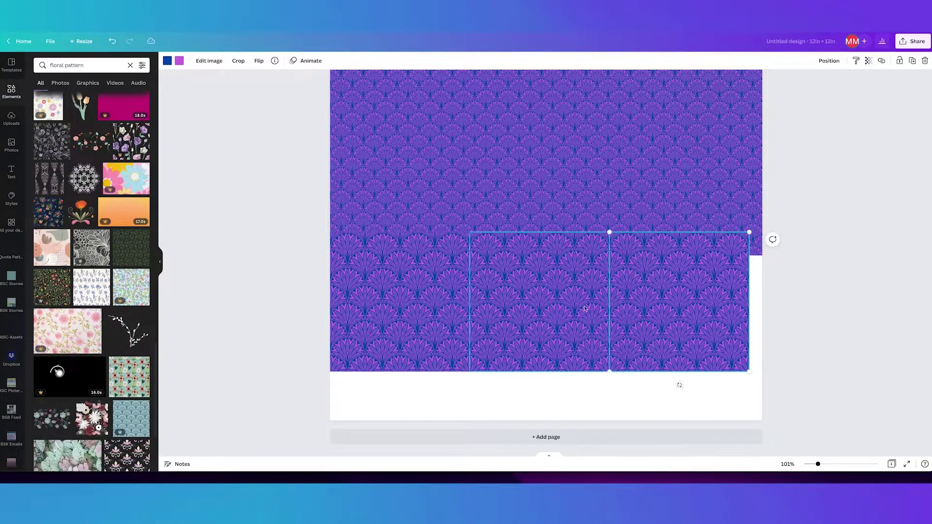
pyautogui.keyDown('shift'); pyautogui.click(403, 301); pyautogui.keyUp('shift')
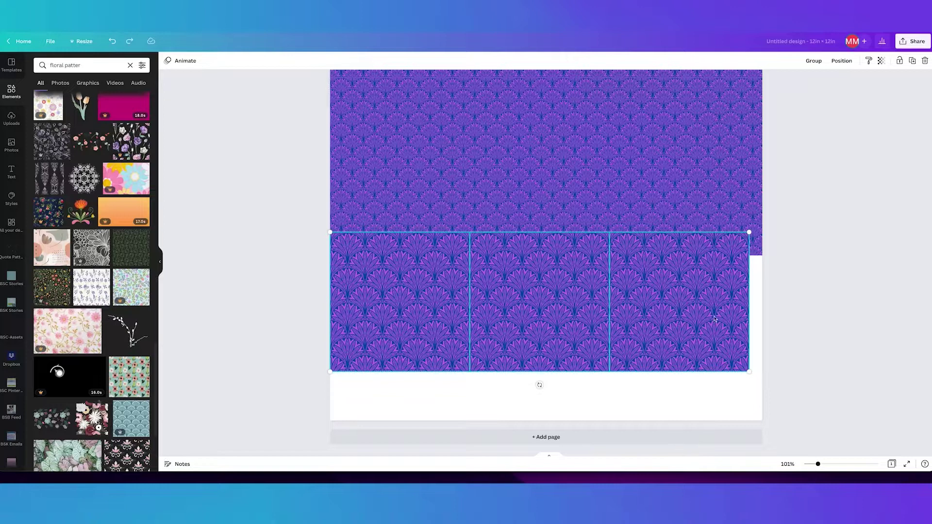
pyautogui.moveTo(749, 373); pyautogui.dragTo(762, 378)
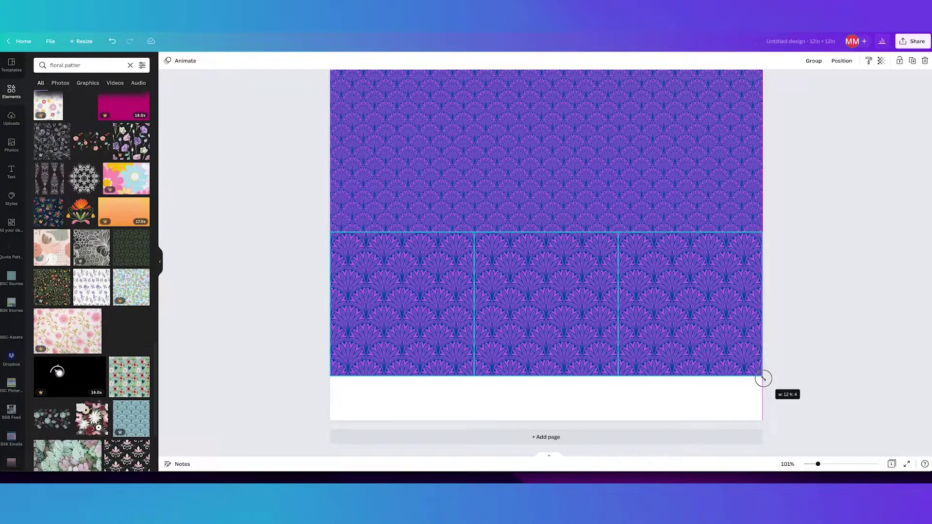
pyautogui.moveTo(763, 378); pyautogui.dragTo(762, 379)
pyautogui.moveTo(700, 287)
pyautogui.mouseDown()
pyautogui.moveTo(700, 252)
pyautogui.moveTo(700, 400)
pyautogui.mouseUp()
pyautogui.click(813, 61)
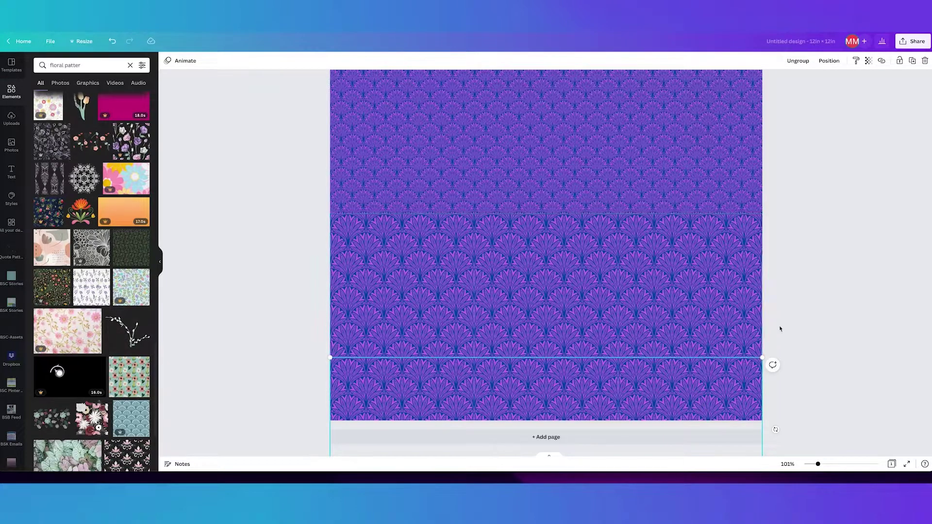
# Step: Examine the seams between the rows of larger tiles up close, including the page's lower edge, and return to the whole-page view
pyautogui.moveTo(818, 464); pyautogui.dragTo(843, 464)
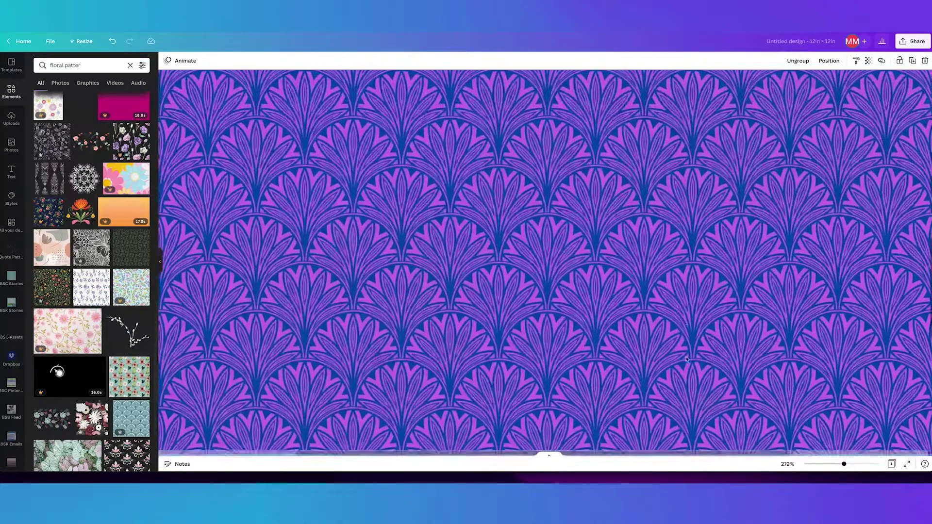
pyautogui.scroll(-5, 687, 359)
pyautogui.click(673, 190)
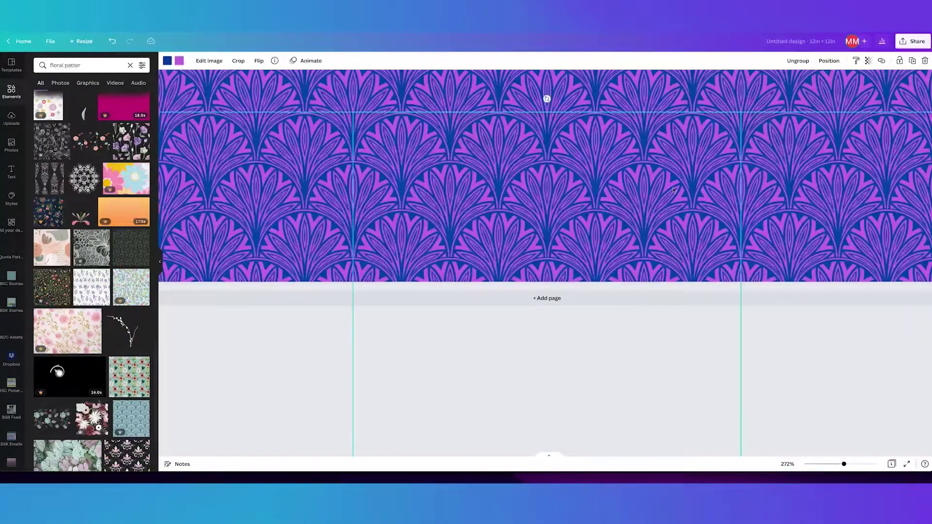
pyautogui.scroll(3, 673, 190)
pyautogui.moveTo(709, 305); pyautogui.dragTo(710, 302)
pyautogui.click(632, 236)
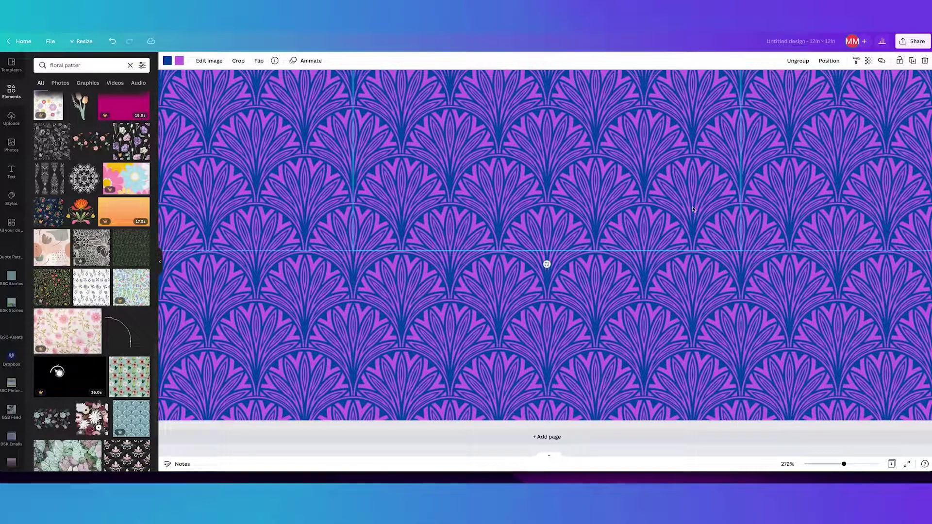
pyautogui.moveTo(843, 464); pyautogui.dragTo(814, 463)
pyautogui.click(799, 347)
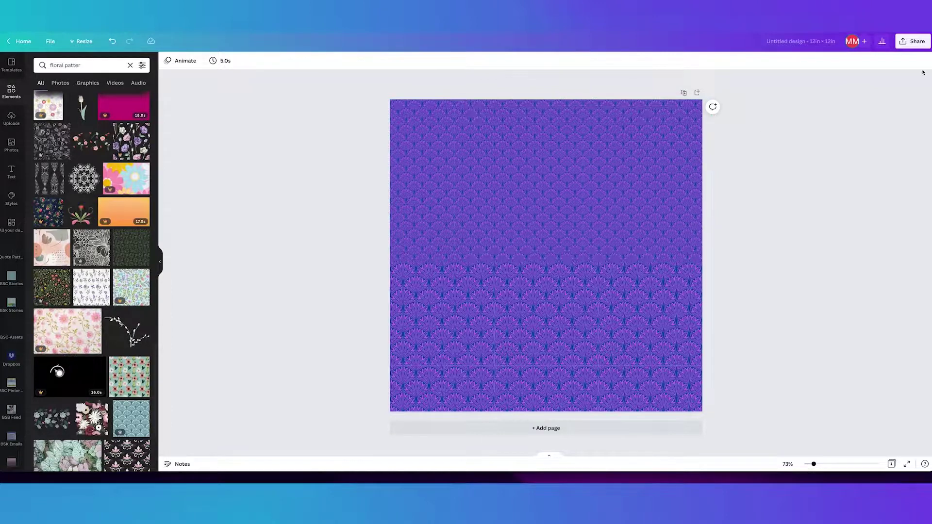
pyautogui.click(913, 41)
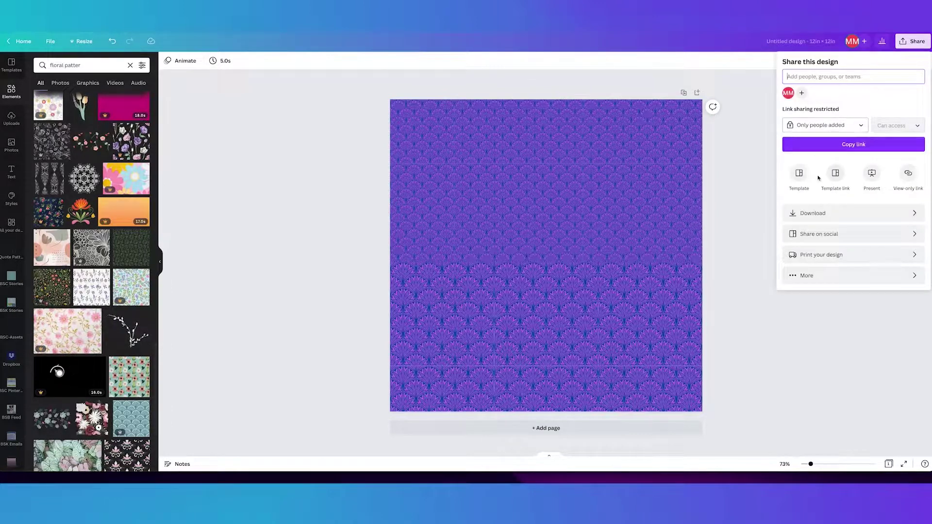
pyautogui.click(817, 213)
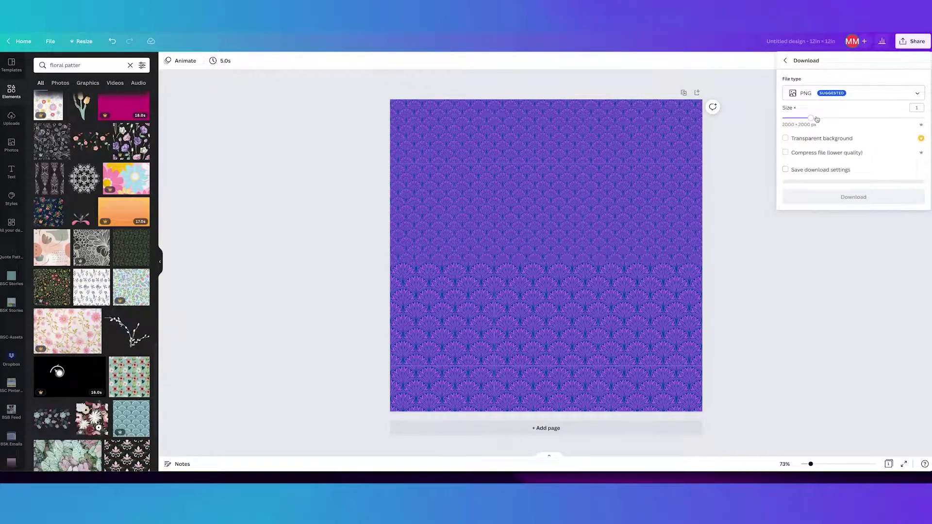
pyautogui.click(820, 93)
pyautogui.click(806, 117)
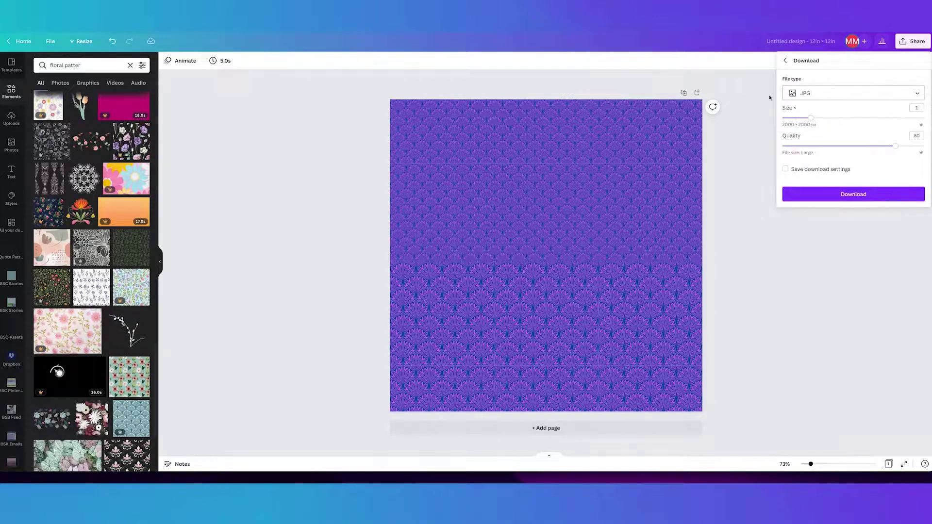
pyautogui.click(746, 88)
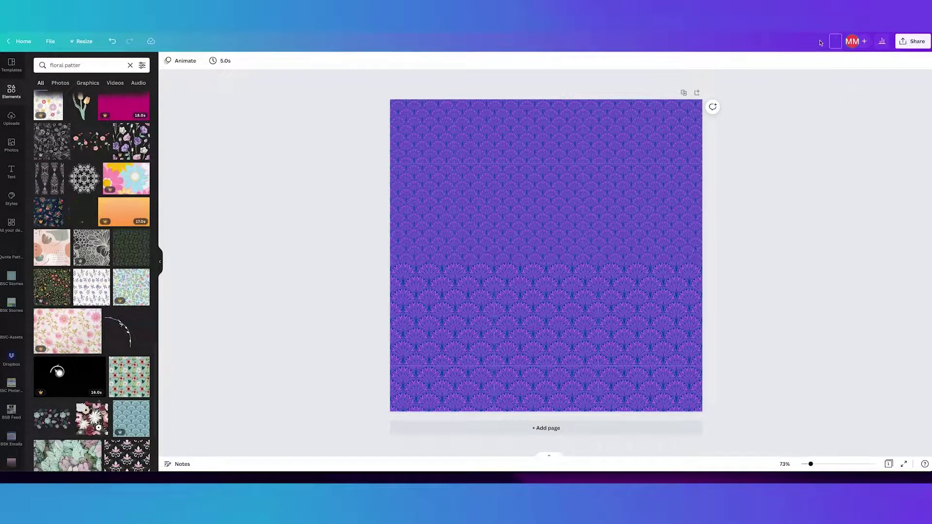
# Step: Rename the design as Pattern-Floral
pyautogui.write('Pattern')
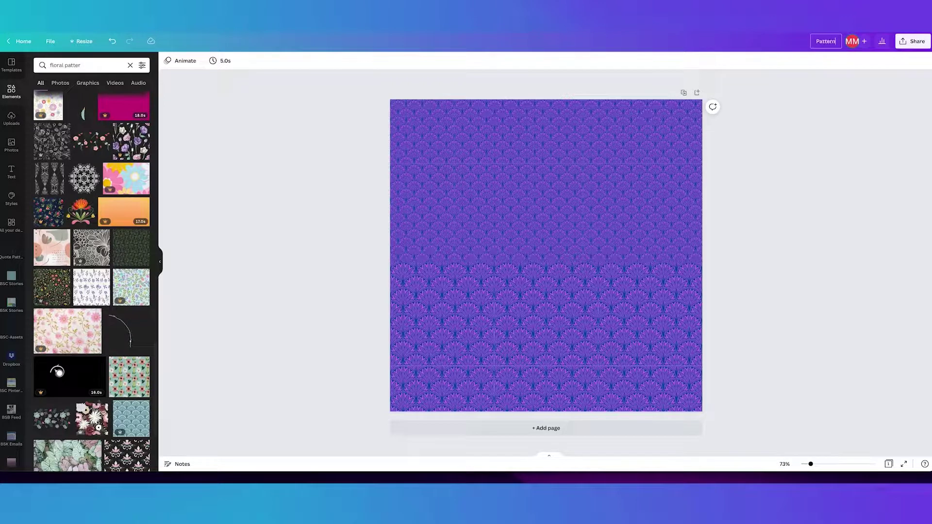
pyautogui.write('-Floral')
pyautogui.press('Return')
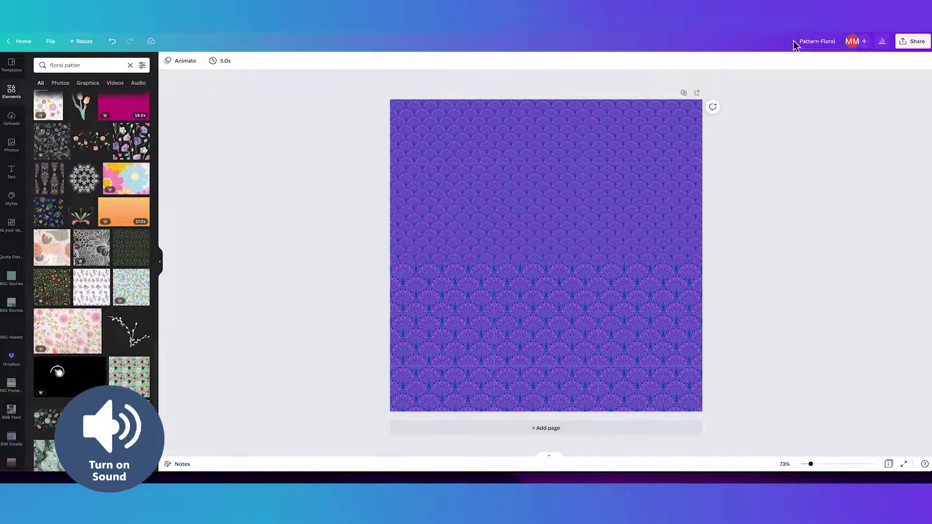
# Step: Set up the design's download as a JPG file and increase its export size
pyautogui.click(912, 41)
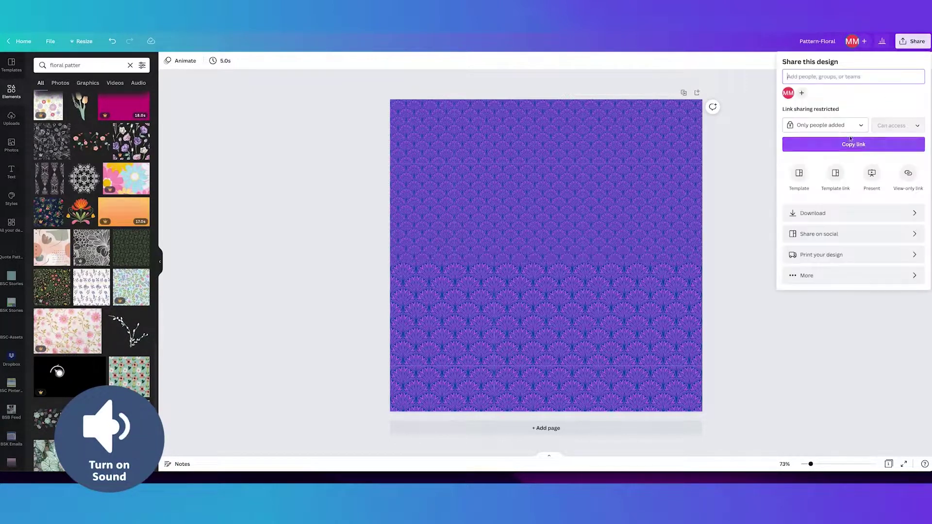
pyautogui.click(818, 213)
pyautogui.click(808, 94)
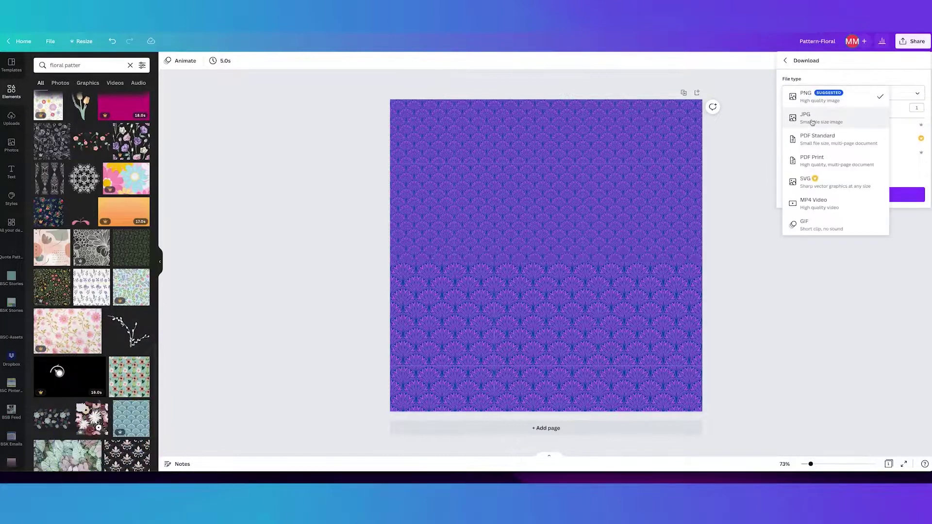
pyautogui.click(812, 119)
pyautogui.moveTo(810, 118); pyautogui.dragTo(896, 119)
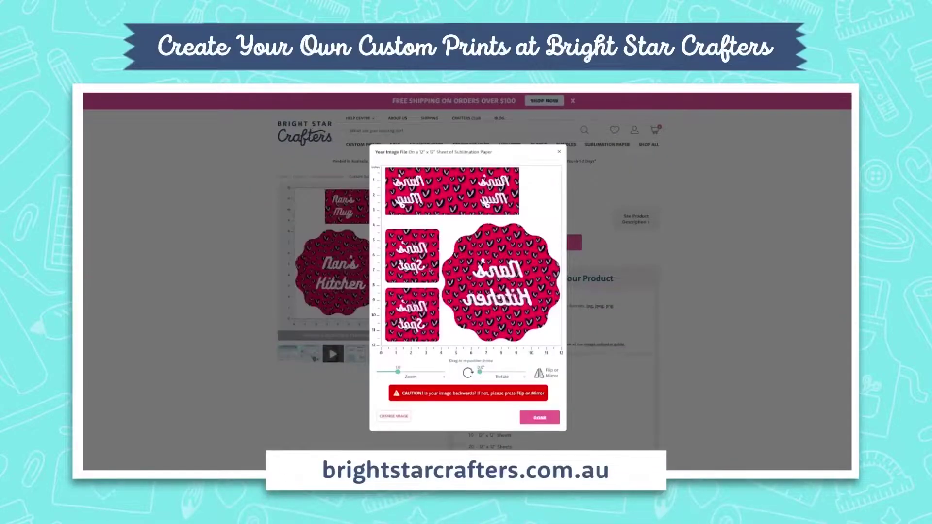